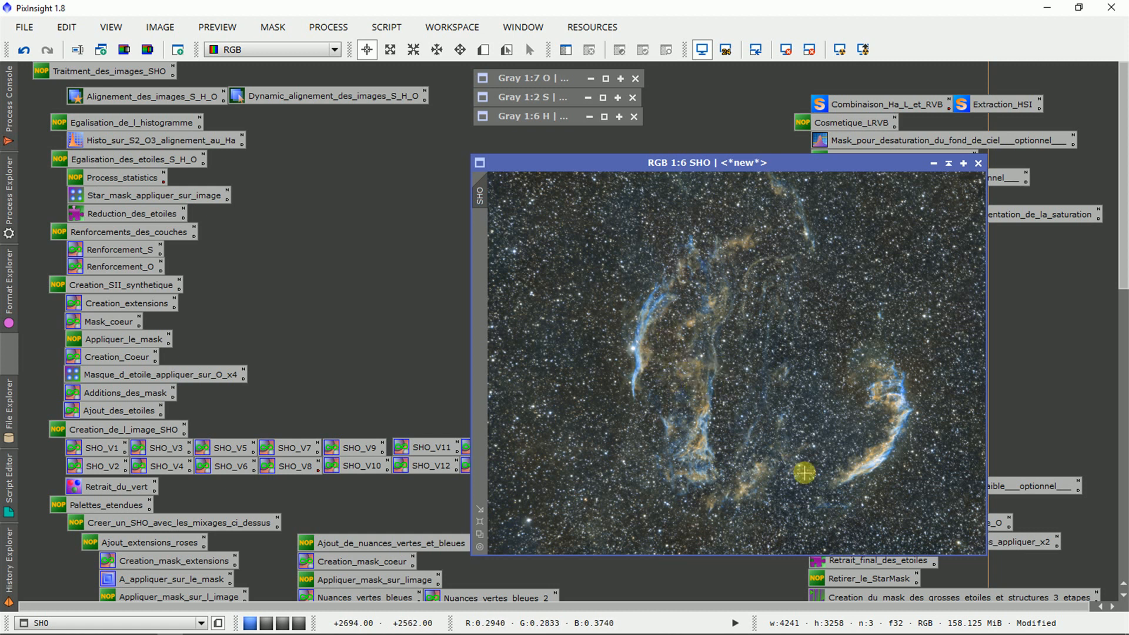
Inspect the nebula details of the SHO image at closer zoom, then return to the full 1:6 view
scroll(804, 473, down, 2)
scroll(804, 472, down, 1)
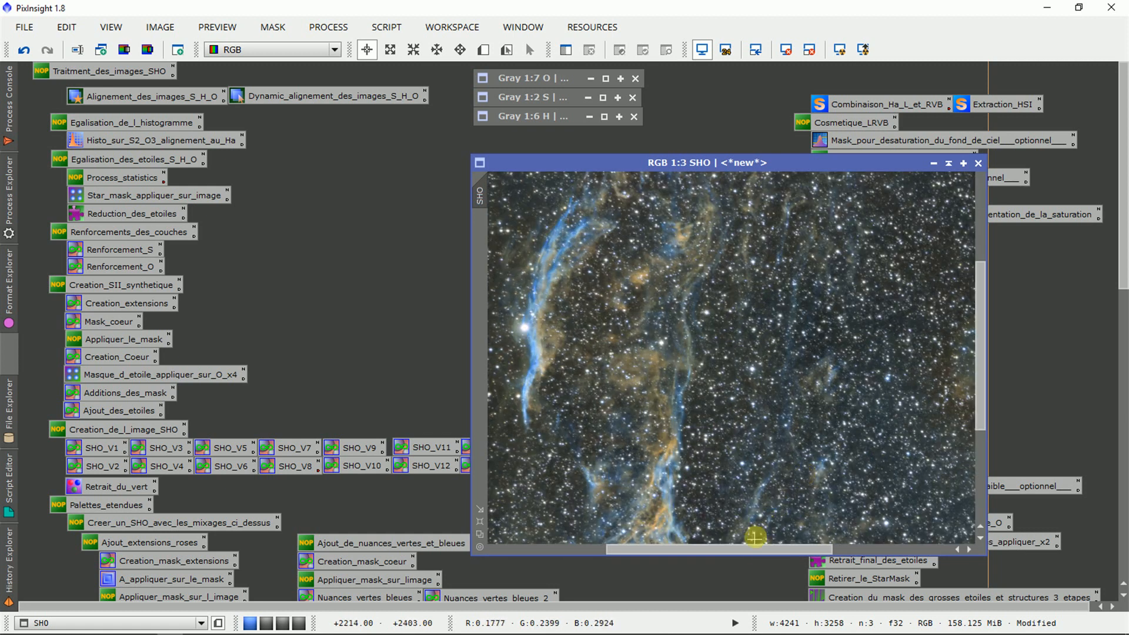
drag(752, 548, 714, 548)
scroll(734, 462, down, 1)
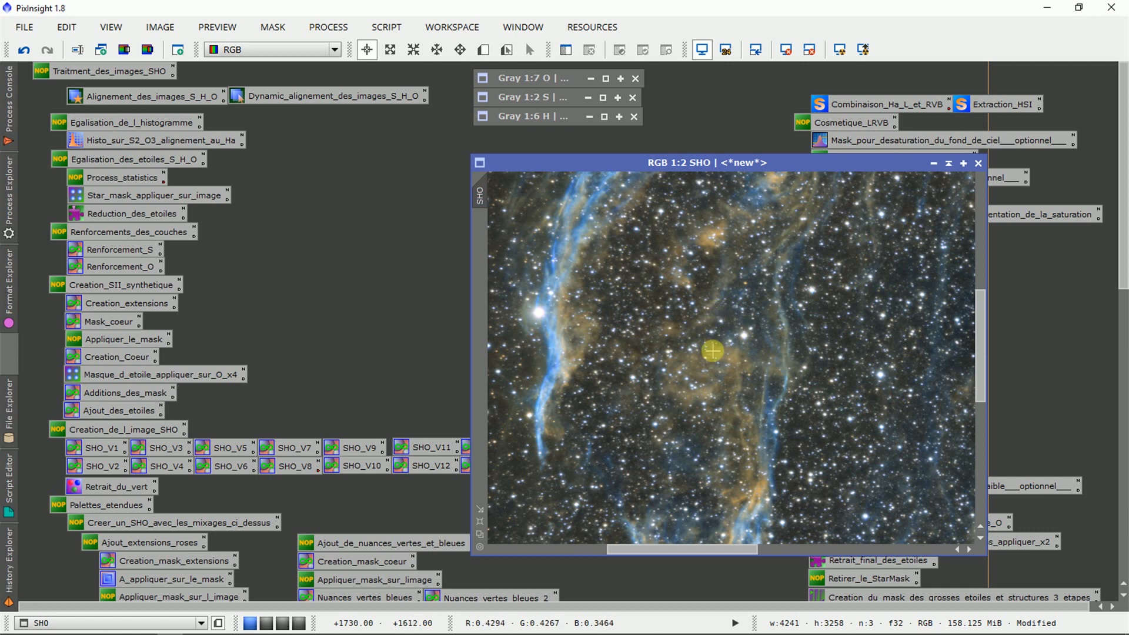
scroll(712, 351, up, 1)
scroll(712, 350, down, 5)
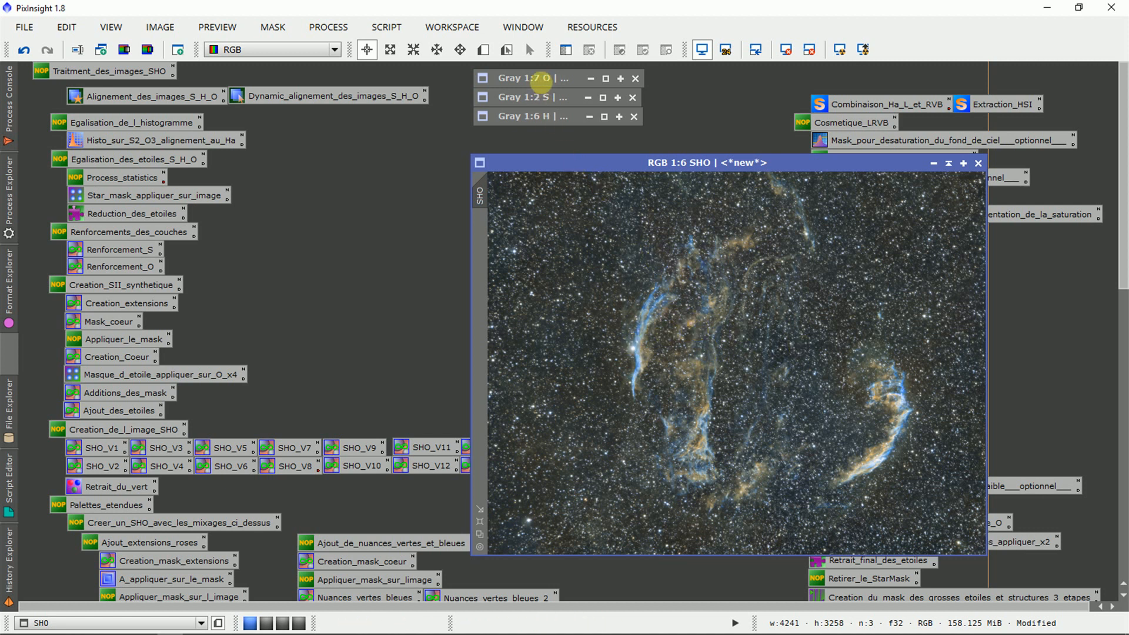
View the O, S and H grayscale source images one after another, collapsing each window again
double_click(540, 79)
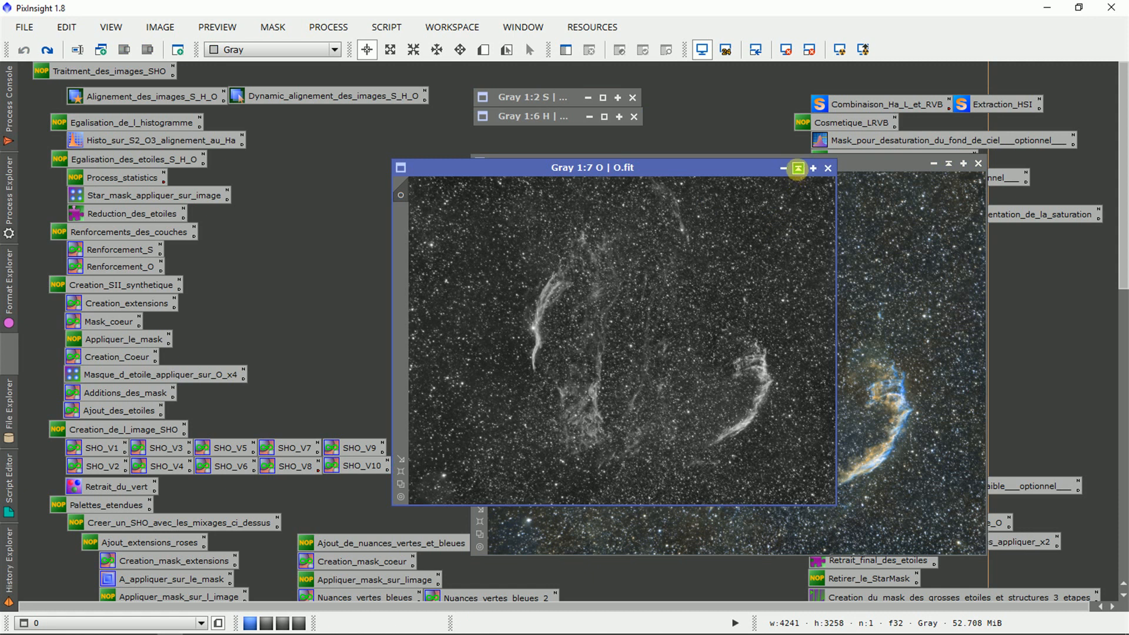
click(798, 168)
double_click(575, 101)
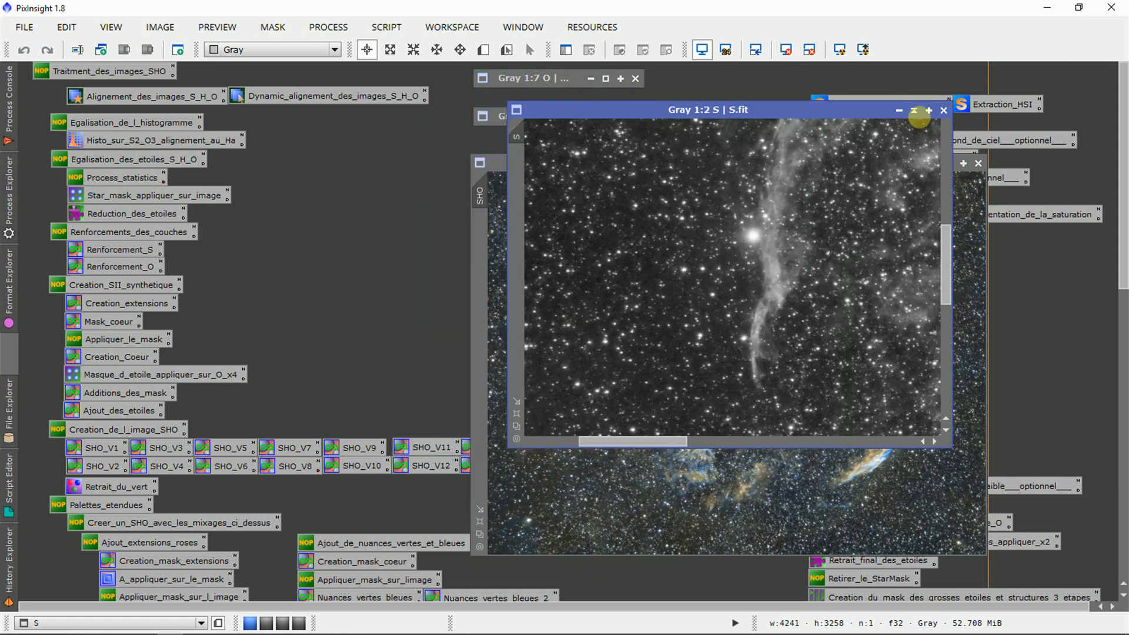
scroll(772, 262, down, 3)
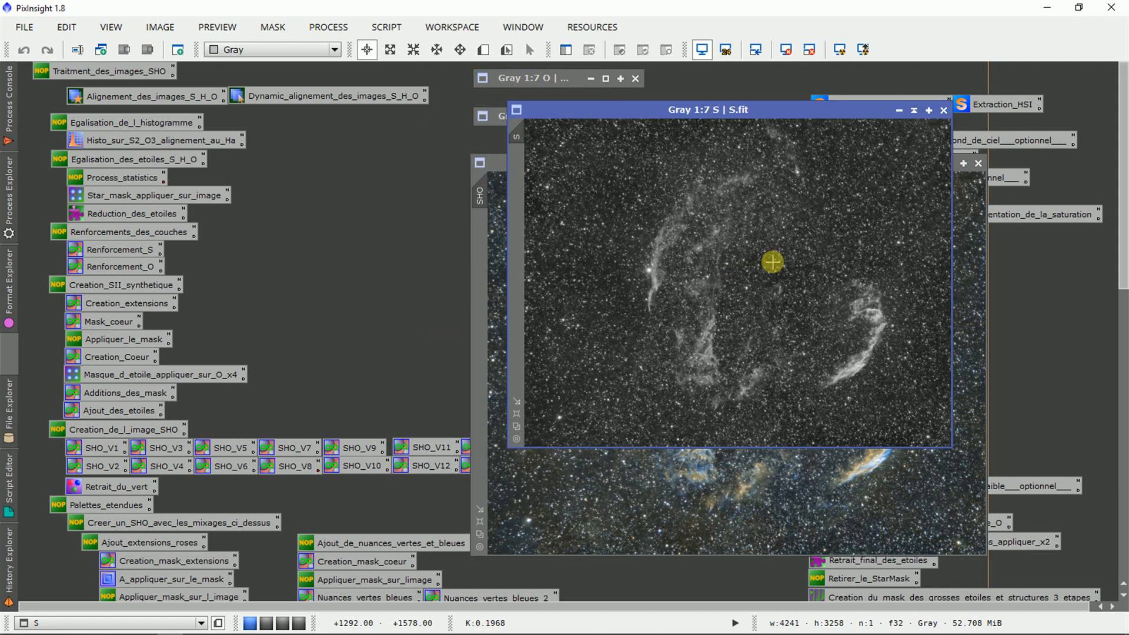
click(912, 110)
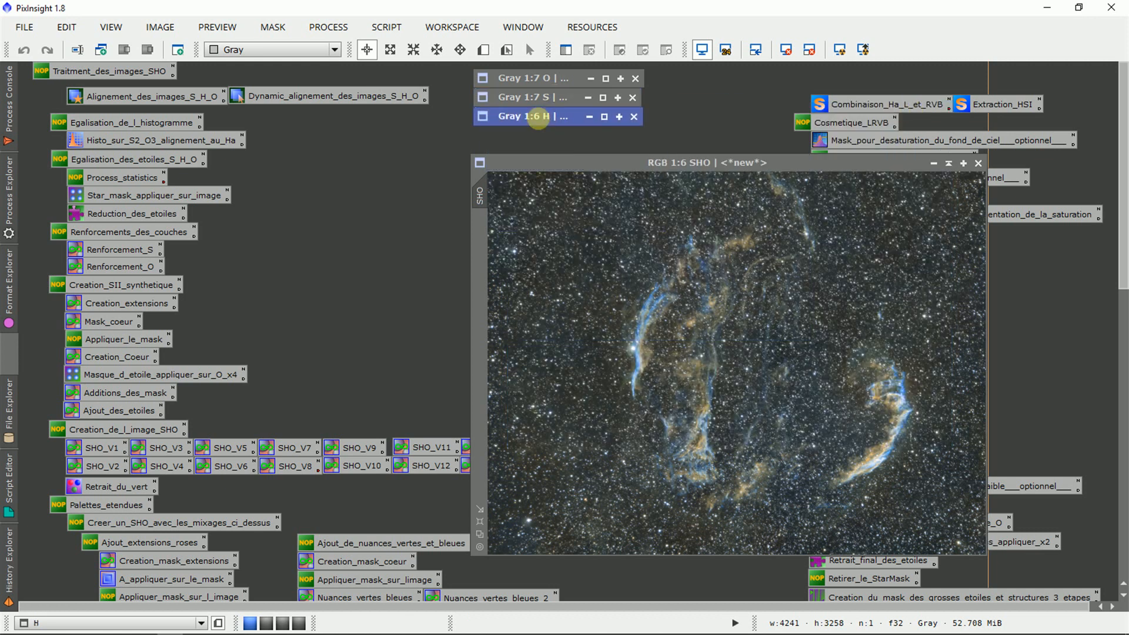
double_click(538, 116)
click(708, 72)
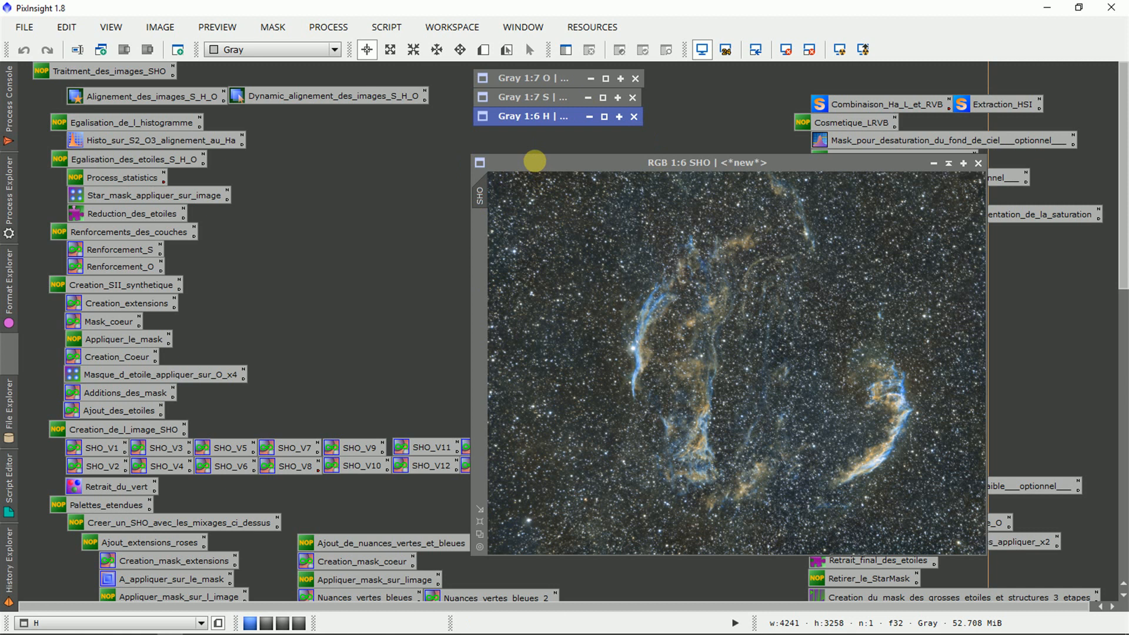
Move the SHO image window aside and collapse it to uncover the process icons in the workspace
drag(533, 161, 464, 172)
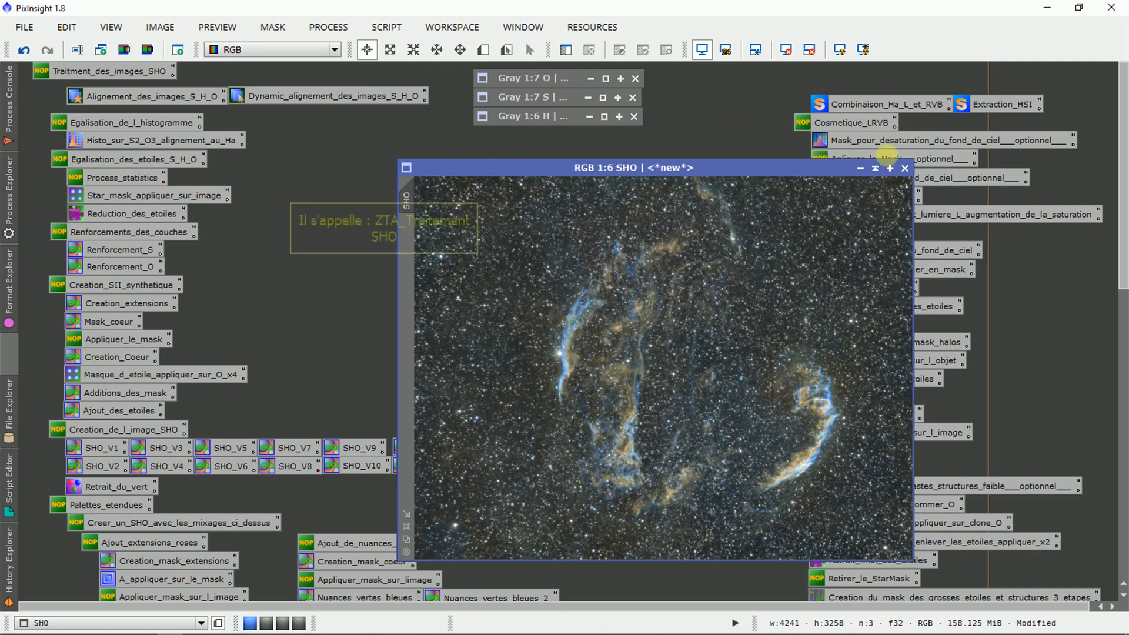
click(878, 174)
mouse_move(1124, 102)
mouse_down()
mouse_move(1123, 385)
mouse_move(1123, 87)
mouse_up()
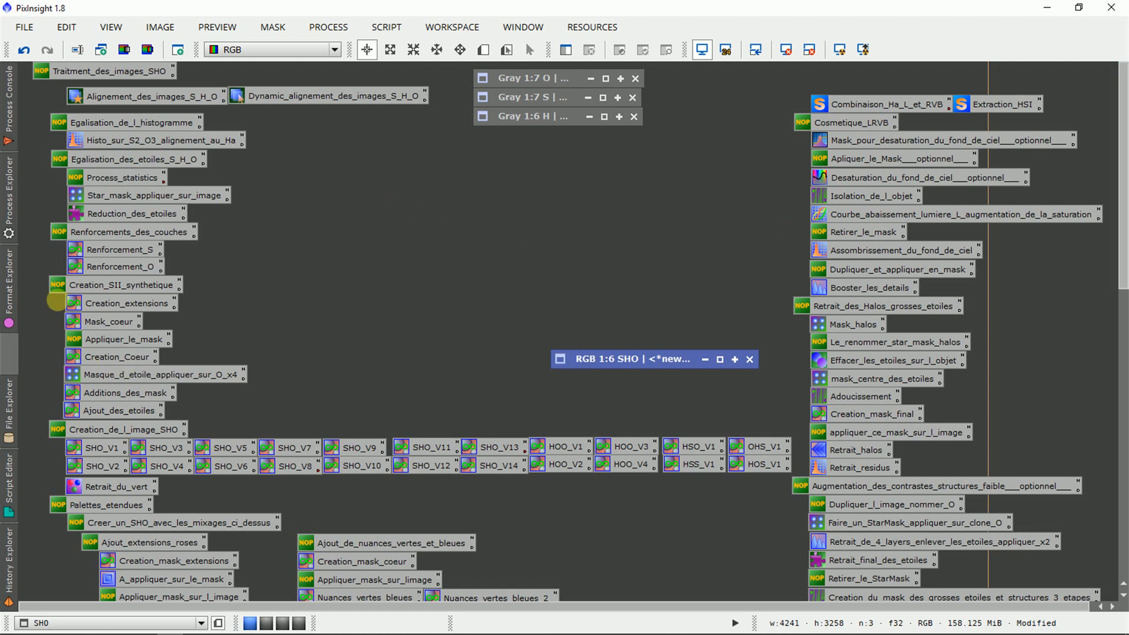
Highlight the Creation_SII_synthetique icon group, followed by the Creation_de_l_image_SHO group with its SHO, HOO, HSO and OHS variants
drag(41, 276, 120, 402)
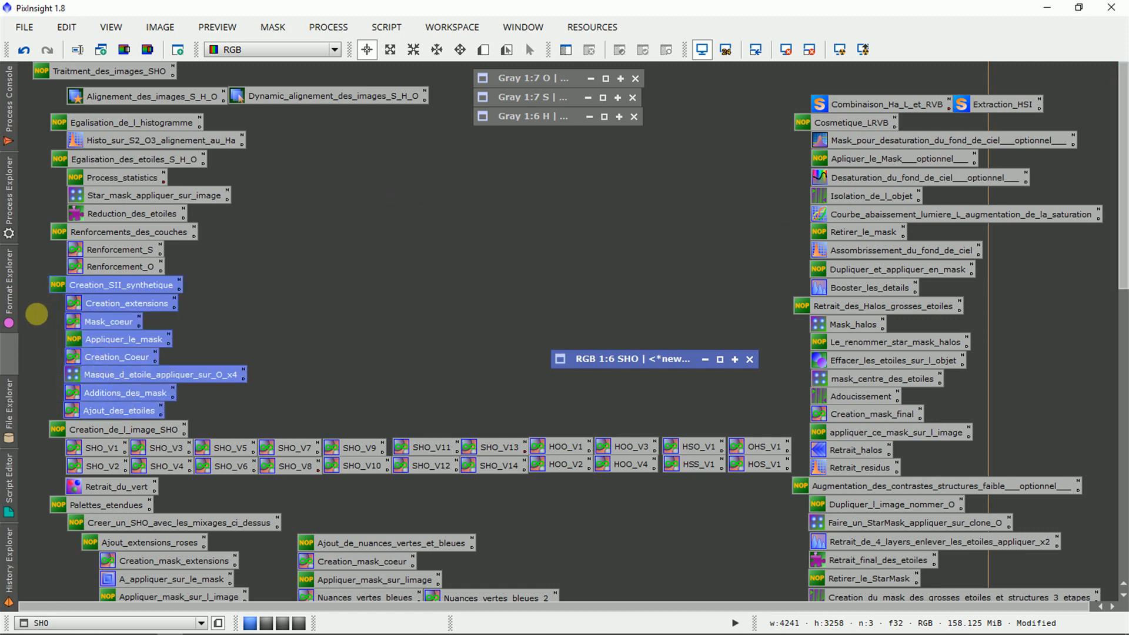
click(36, 315)
drag(45, 424, 750, 475)
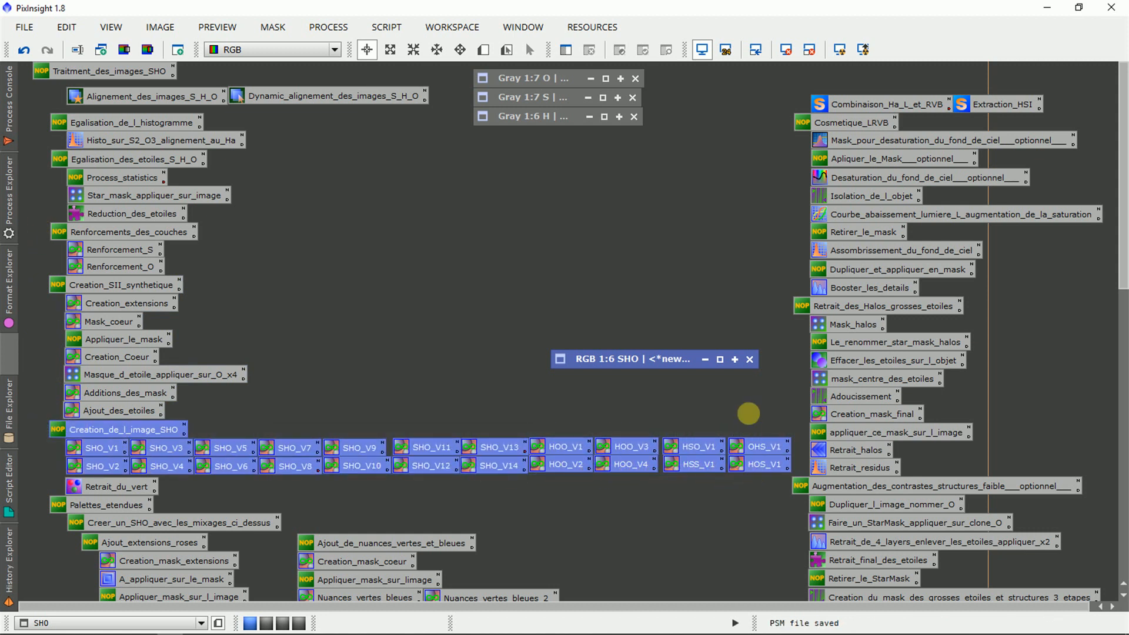
click(748, 413)
Highlight the Palettes_etendues, Couleur_des_etoiles and Creation_d_une_luminance icon groups in turn
scroll(1122, 280, down, 3)
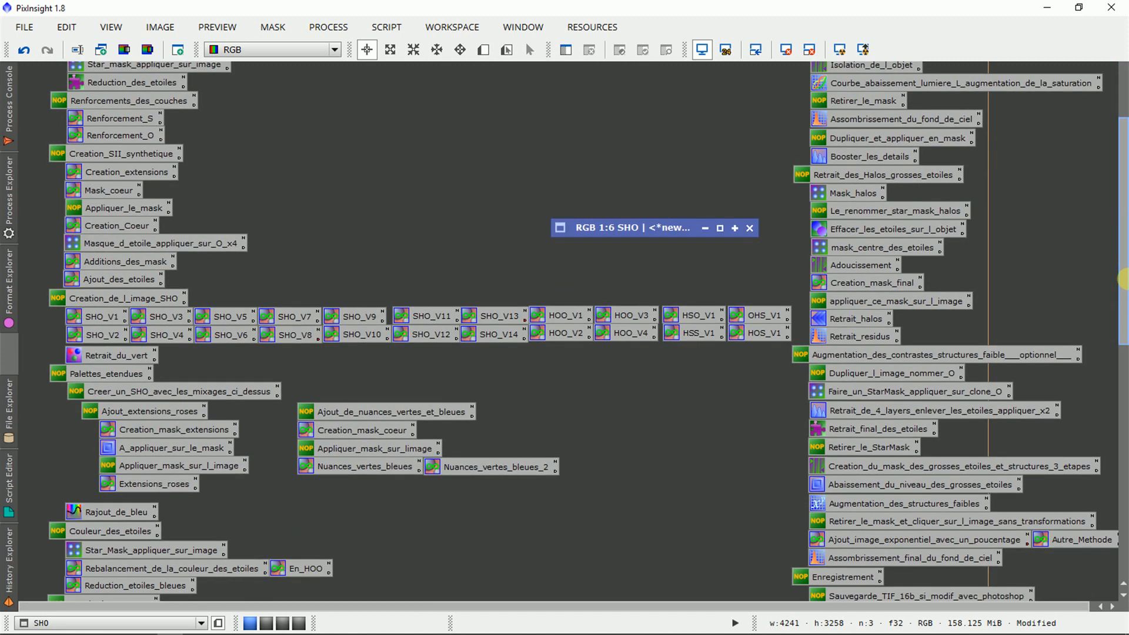
drag(34, 371, 503, 499)
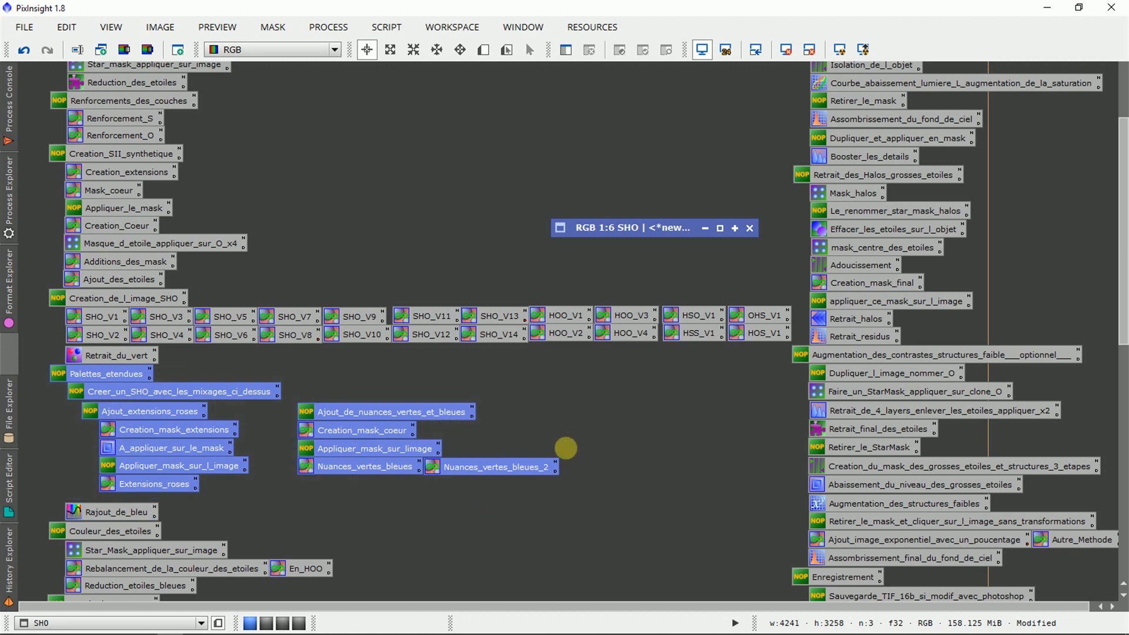
scroll(1122, 235, down, 5)
drag(36, 323, 115, 357)
click(31, 393)
drag(41, 495, 814, 517)
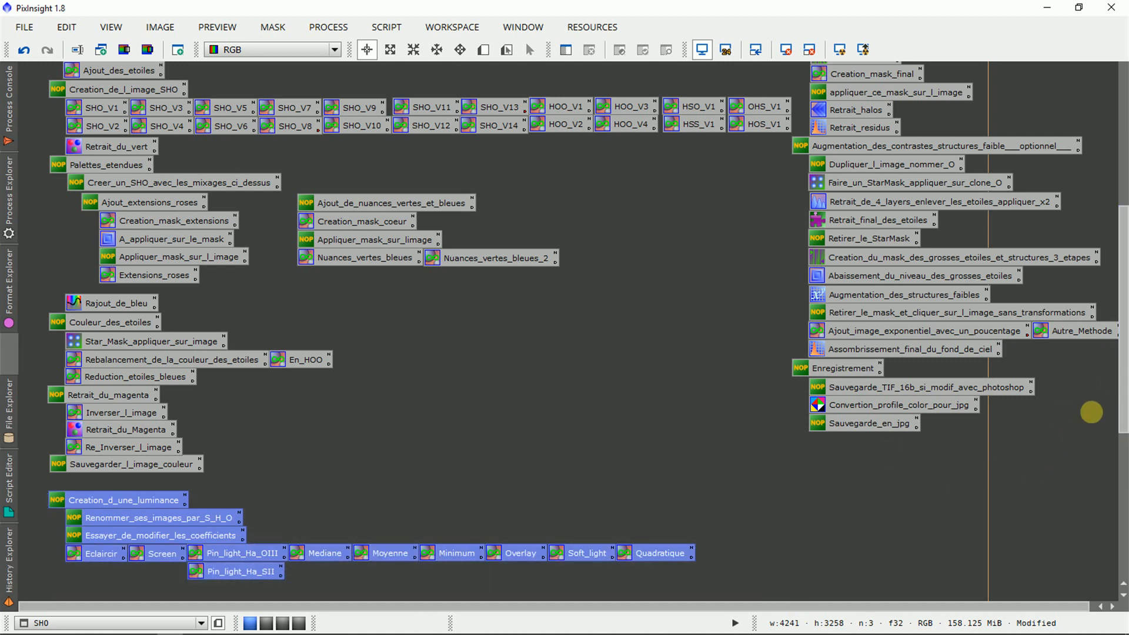
Highlight the Augmentation_des_contrastes_structures_faible, Retrait_des_Halos_grosses_etoiles and Cosmetique_LRVB icon groups in turn, then clear the selection
scroll(1058, 367, up, 3)
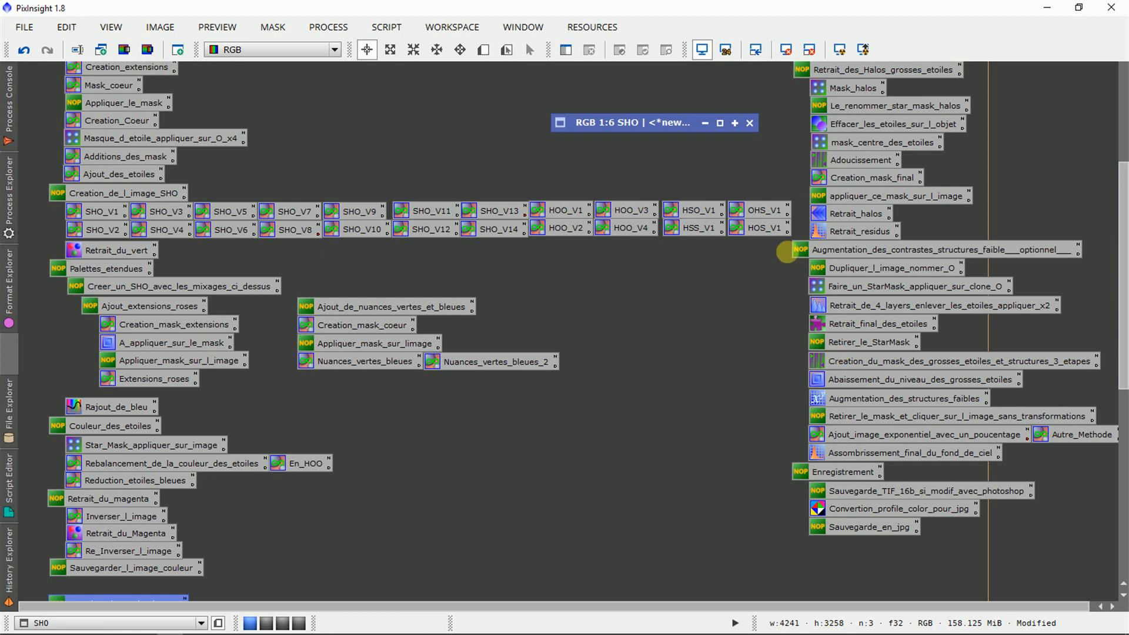
drag(787, 252, 934, 454)
scroll(1046, 160, up, 7)
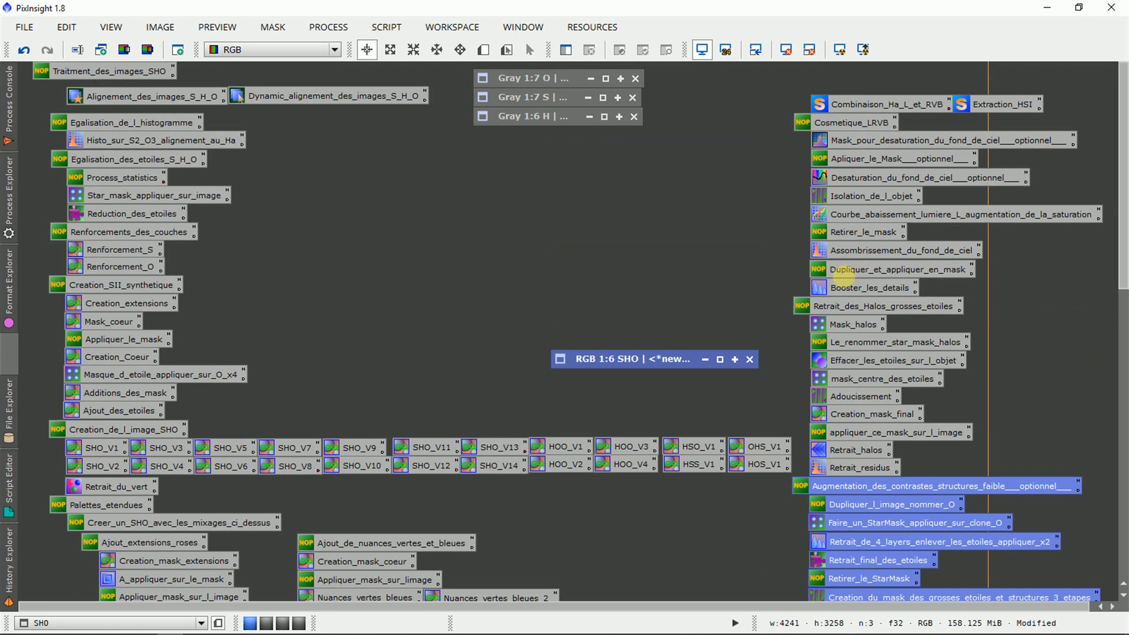
drag(778, 300, 894, 487)
click(769, 138)
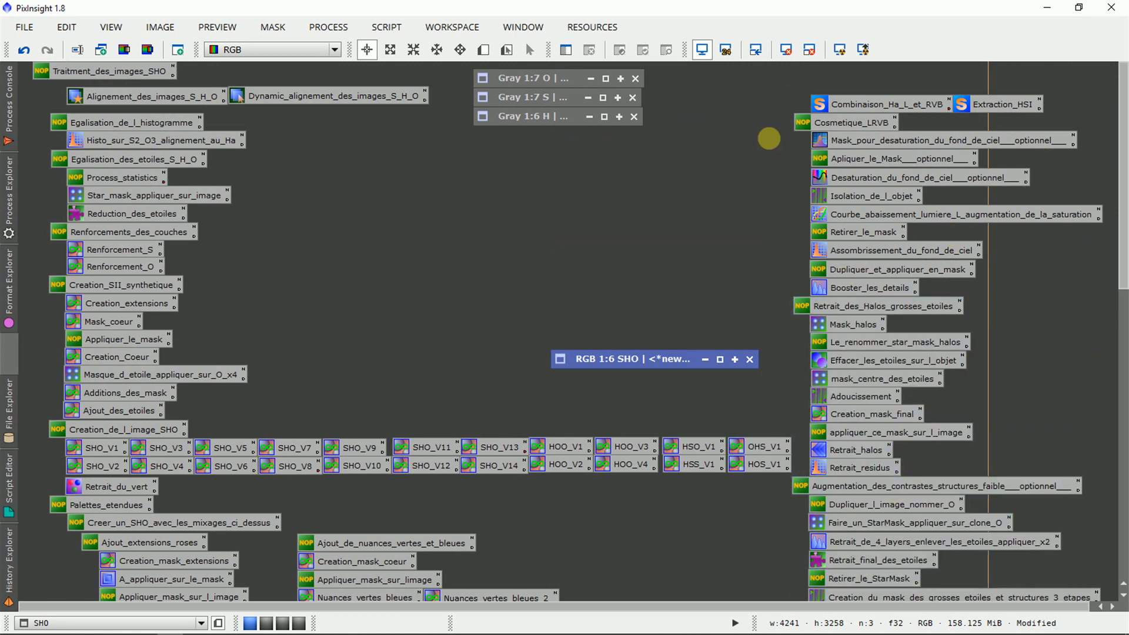
drag(776, 115, 934, 284)
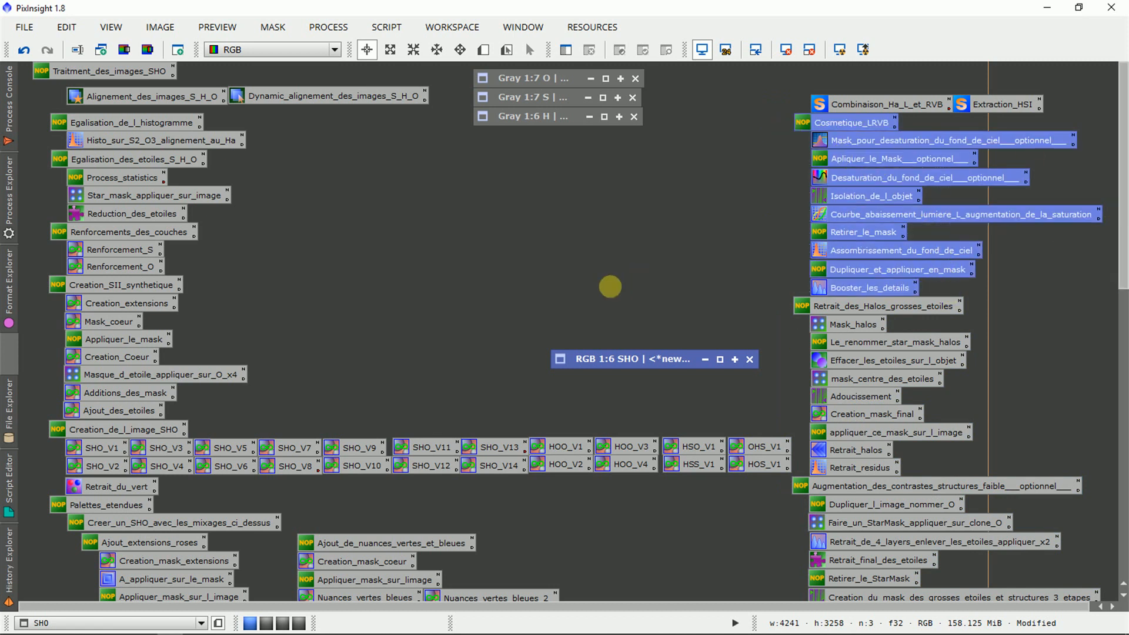
click(610, 286)
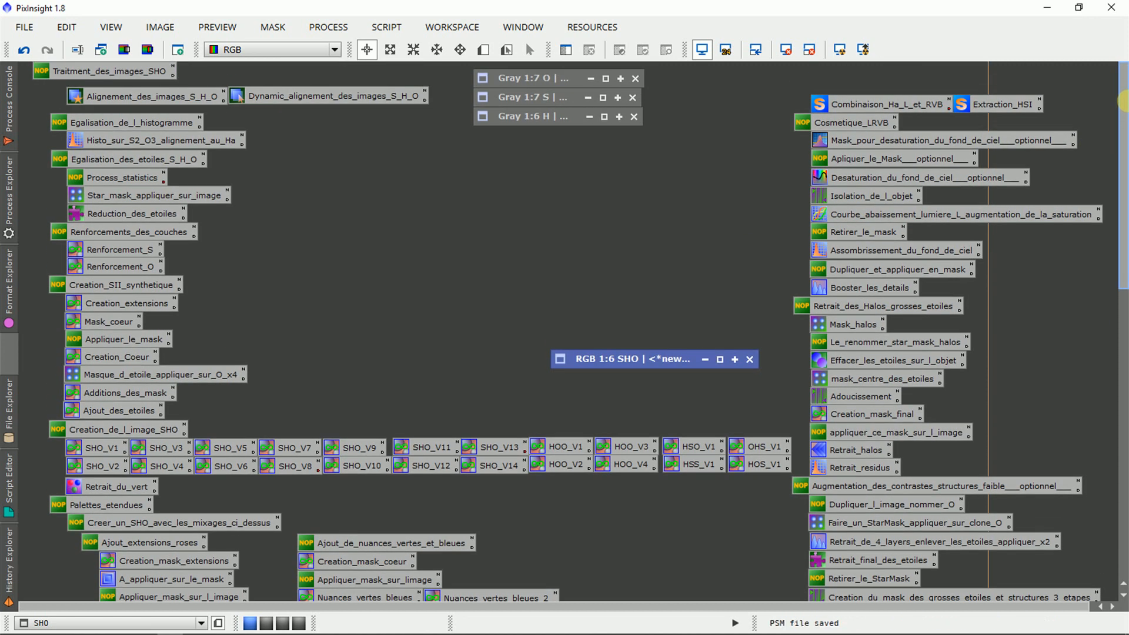
Restore the collapsed SHO image window and place it clear of the Palettes_etendues process icons
drag(1124, 185, 1124, 239)
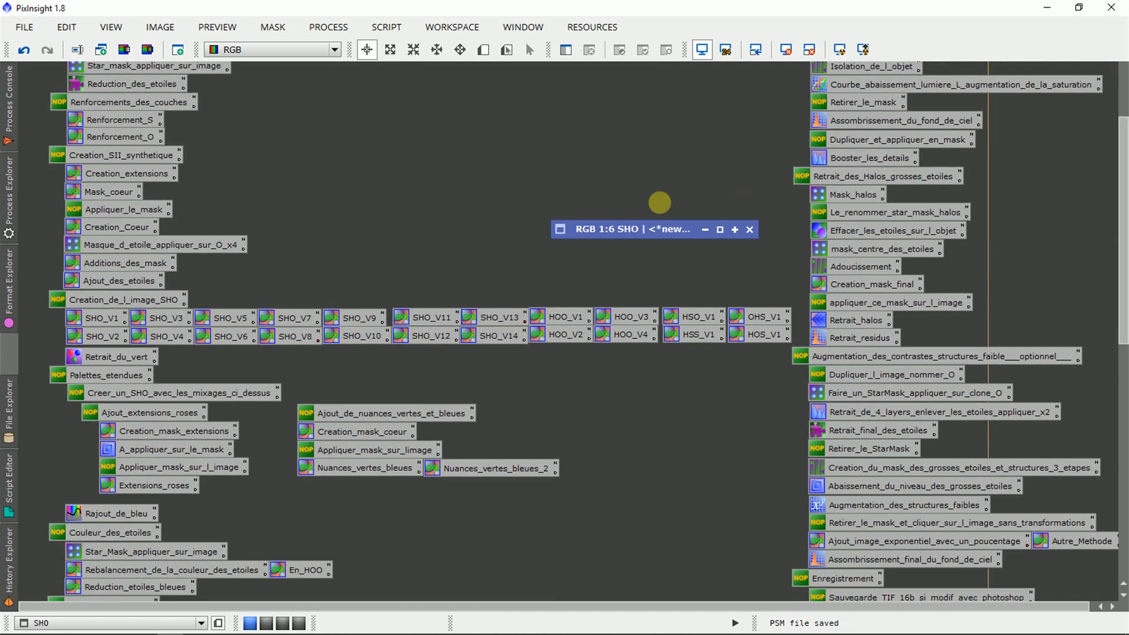
double_click(638, 228)
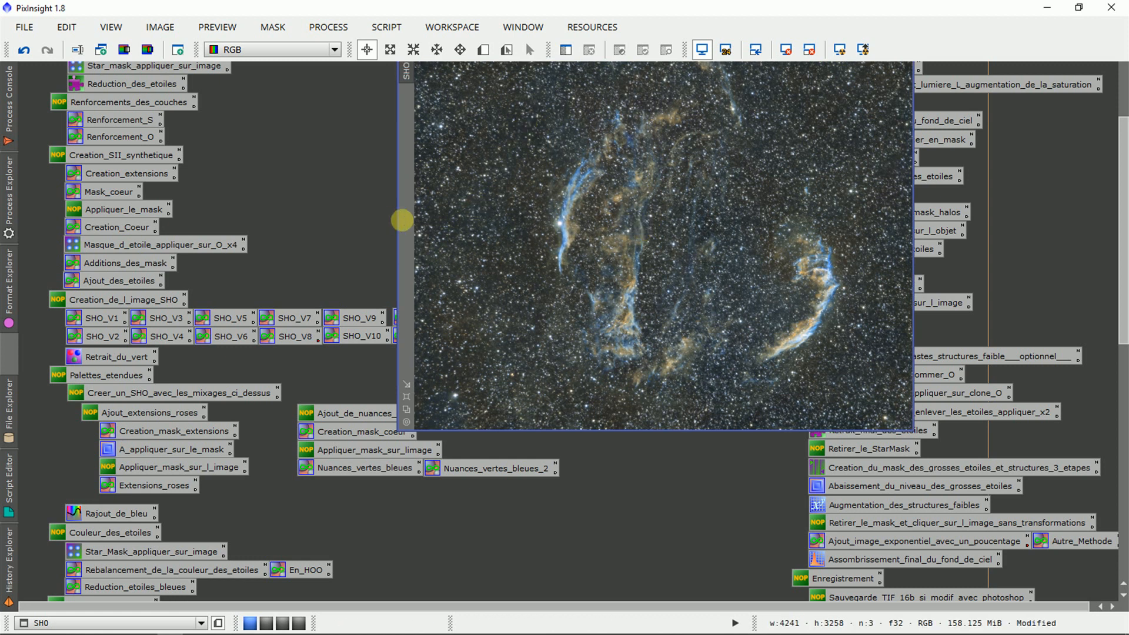
drag(403, 222, 585, 283)
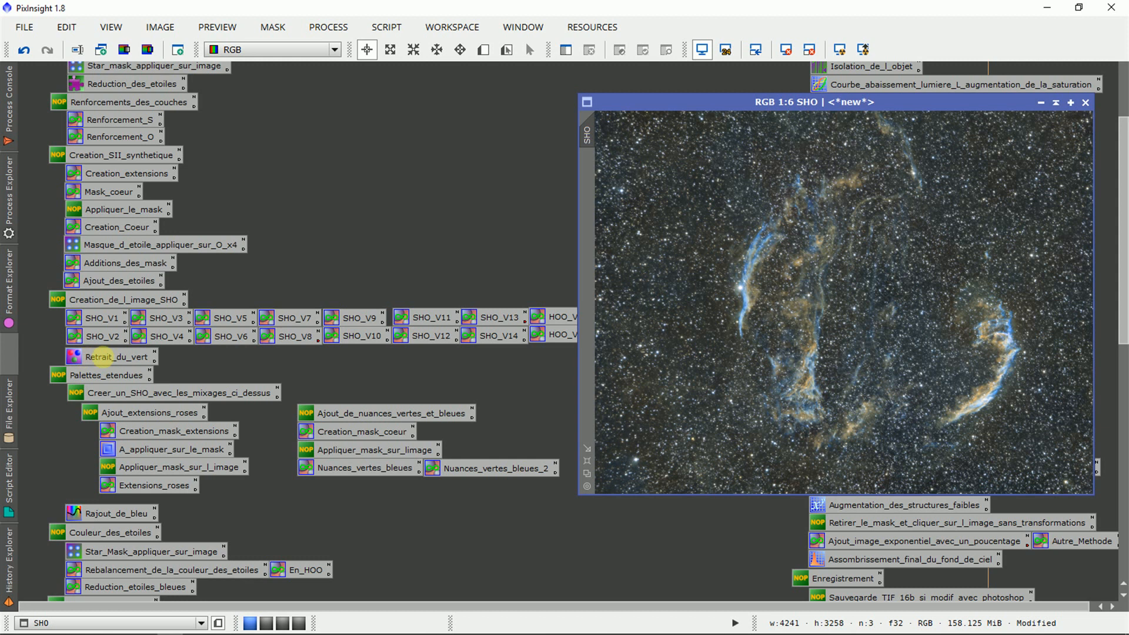
Review the SCNR settings of Retrait_du_vert without applying them, and highlight the Palettes_etendues icon group
double_click(100, 356)
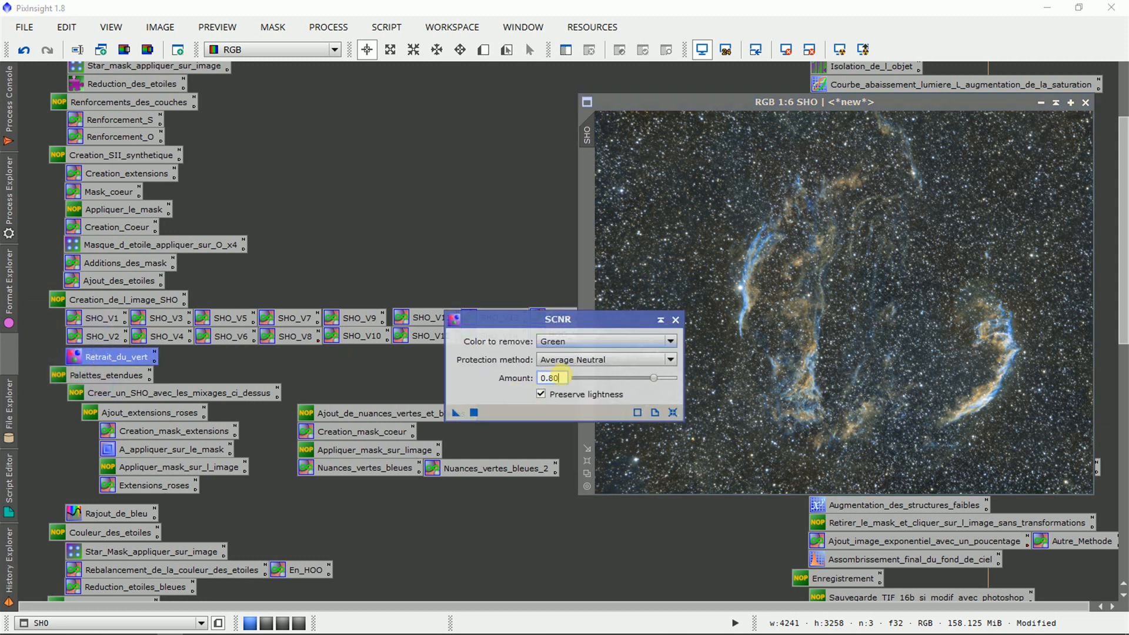
click(675, 320)
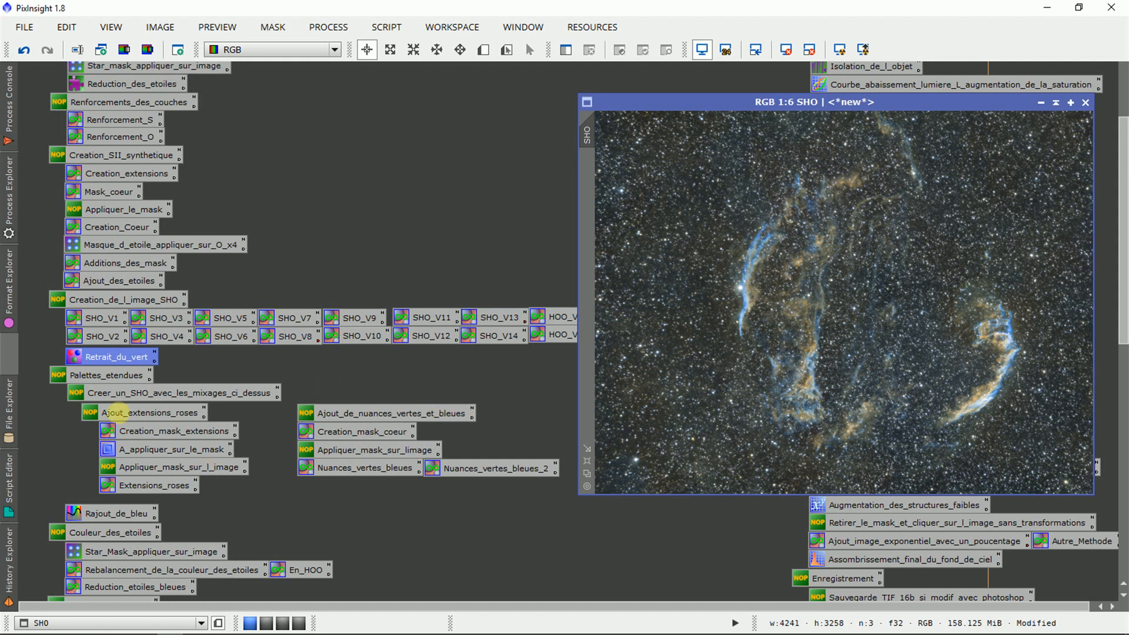
drag(36, 383, 487, 489)
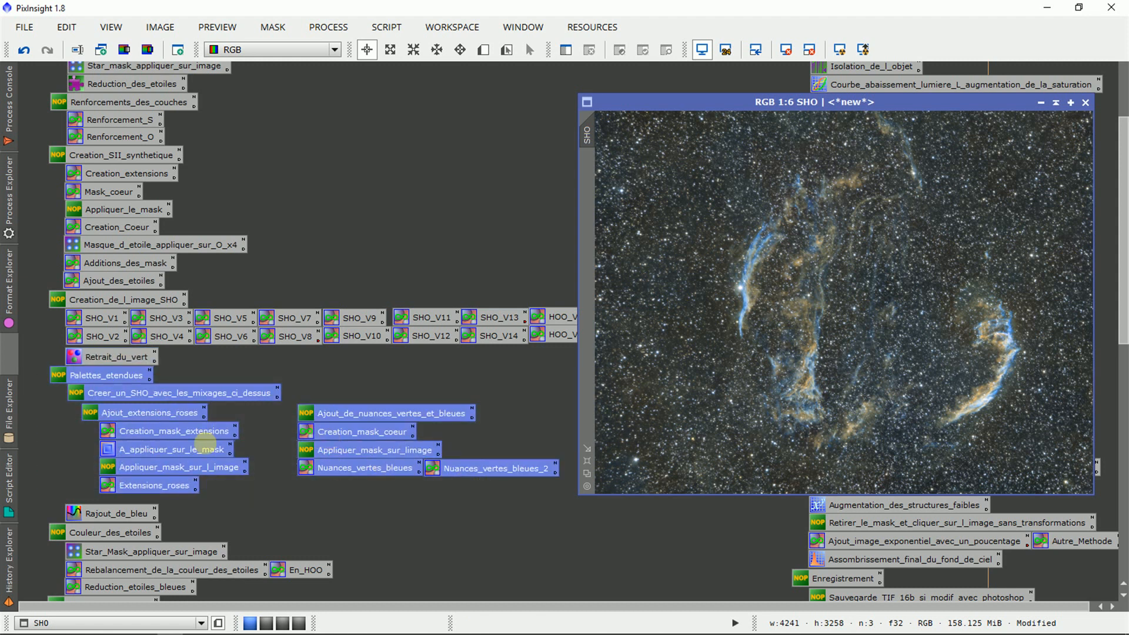
click(70, 427)
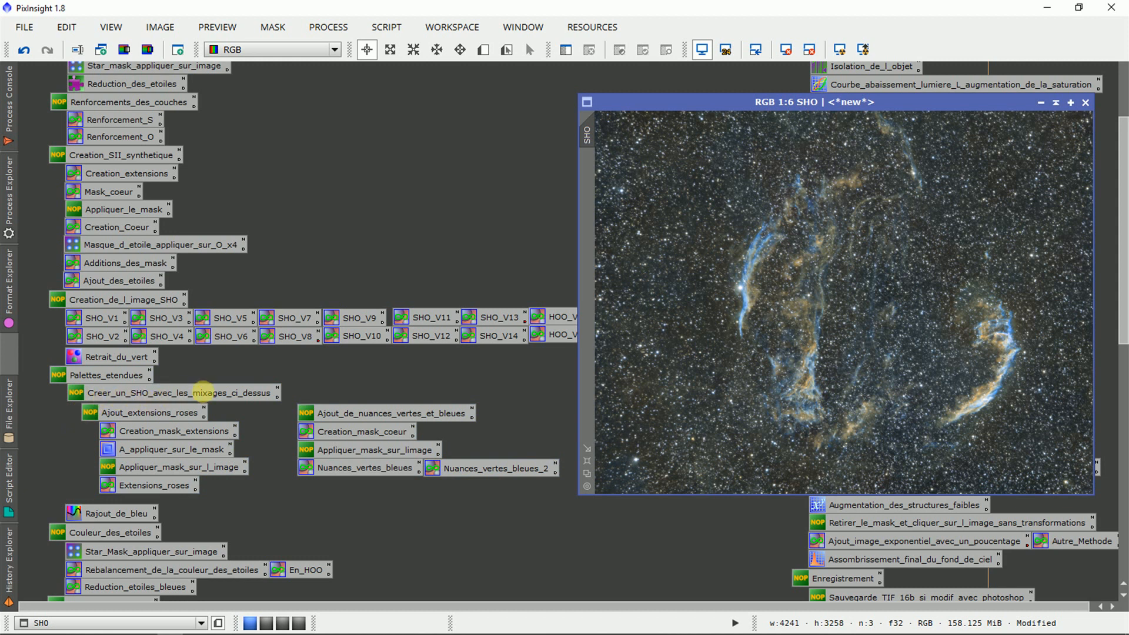
Shift the SHO image window slightly and highlight the Ajout_extensions_roses and Ajout_de_nuances_vertes_et_bleues icon groups
drag(586, 252, 561, 282)
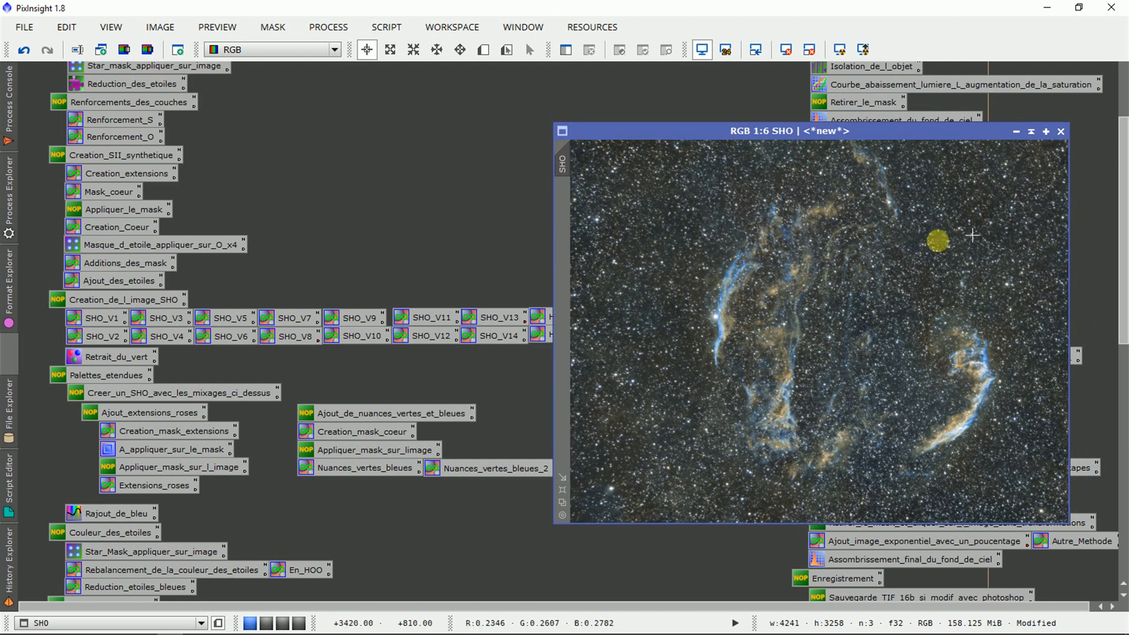
drag(1123, 223, 1123, 239)
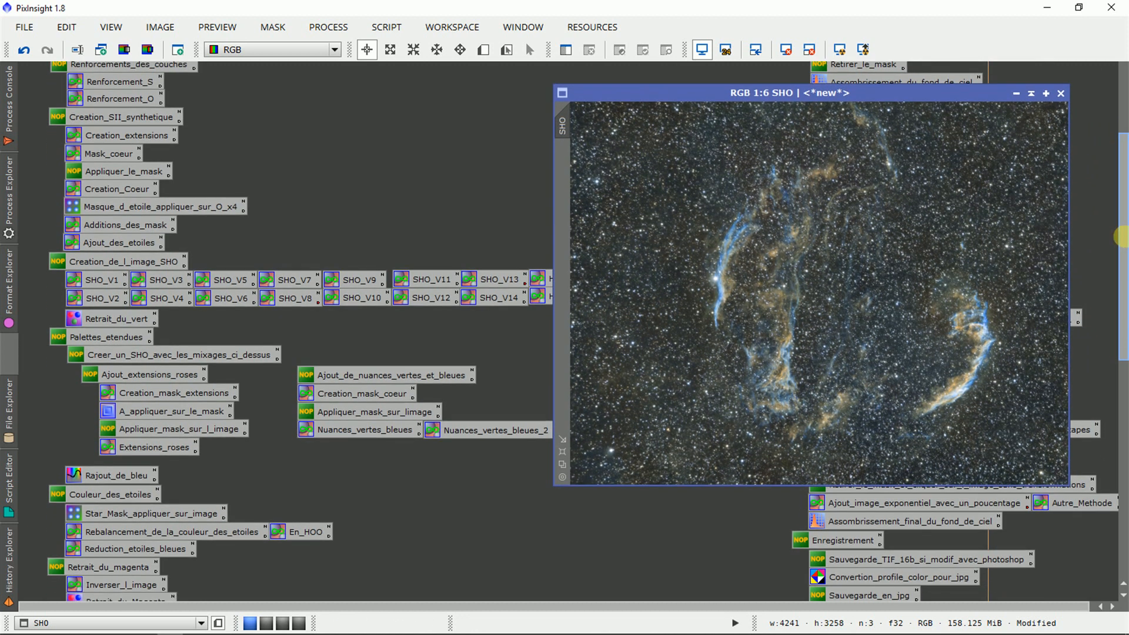
drag(64, 375, 255, 452)
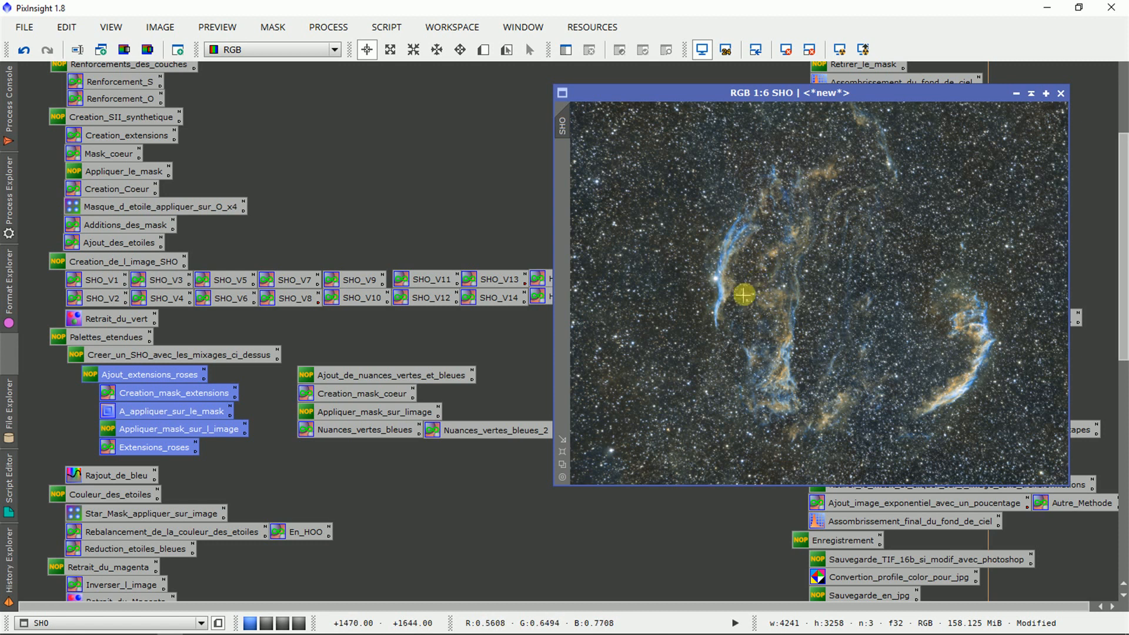
drag(292, 368, 509, 417)
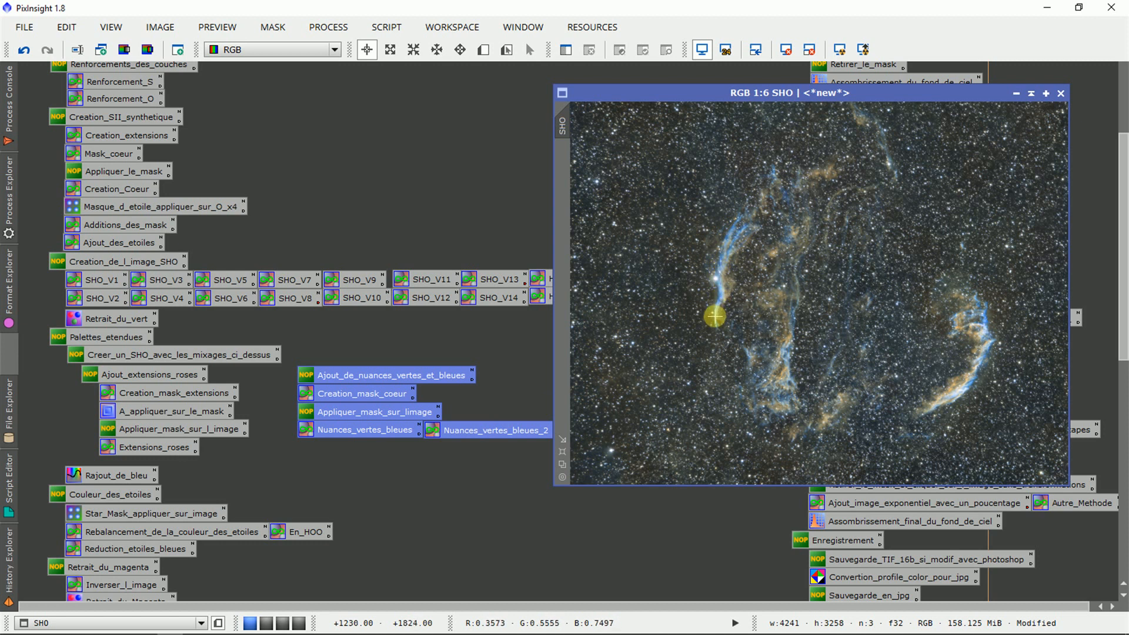
click(441, 356)
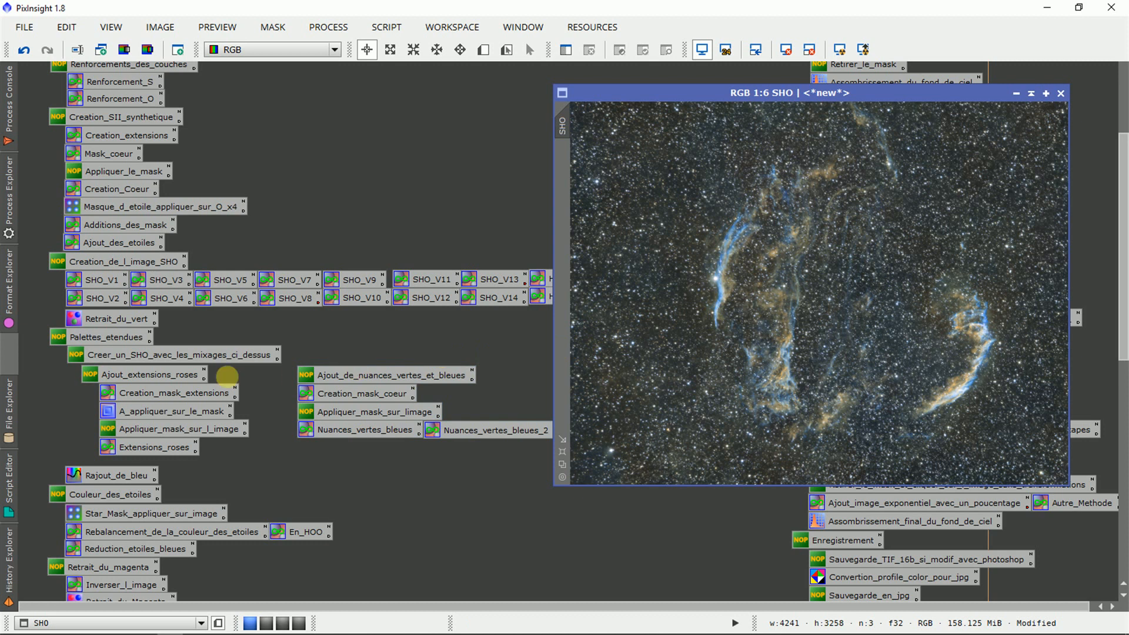
drag(75, 374, 197, 463)
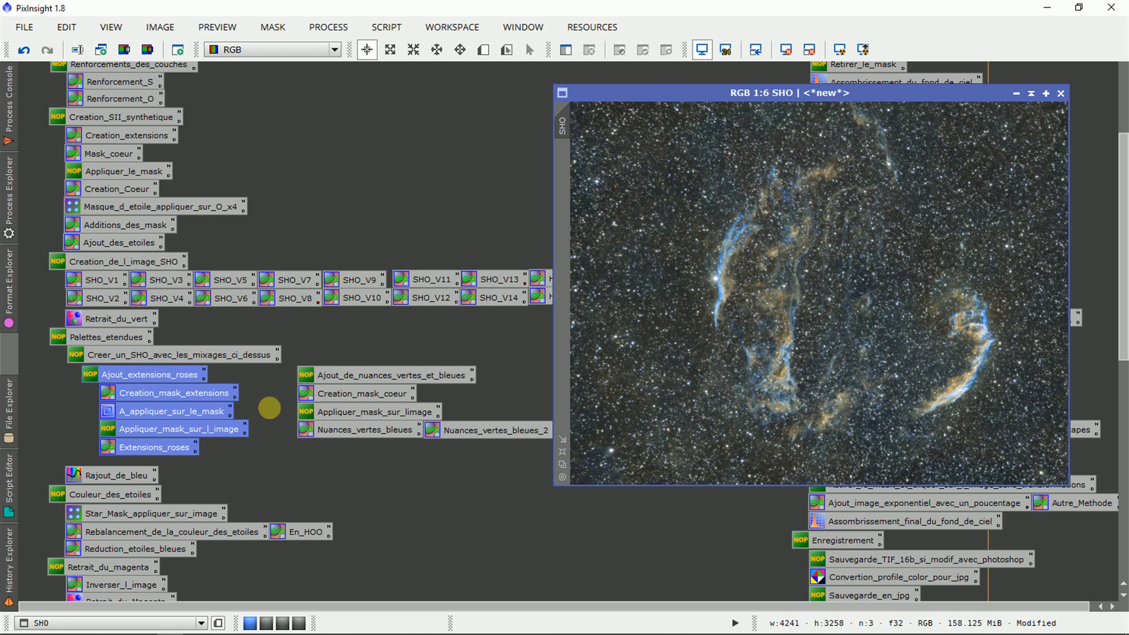
click(270, 408)
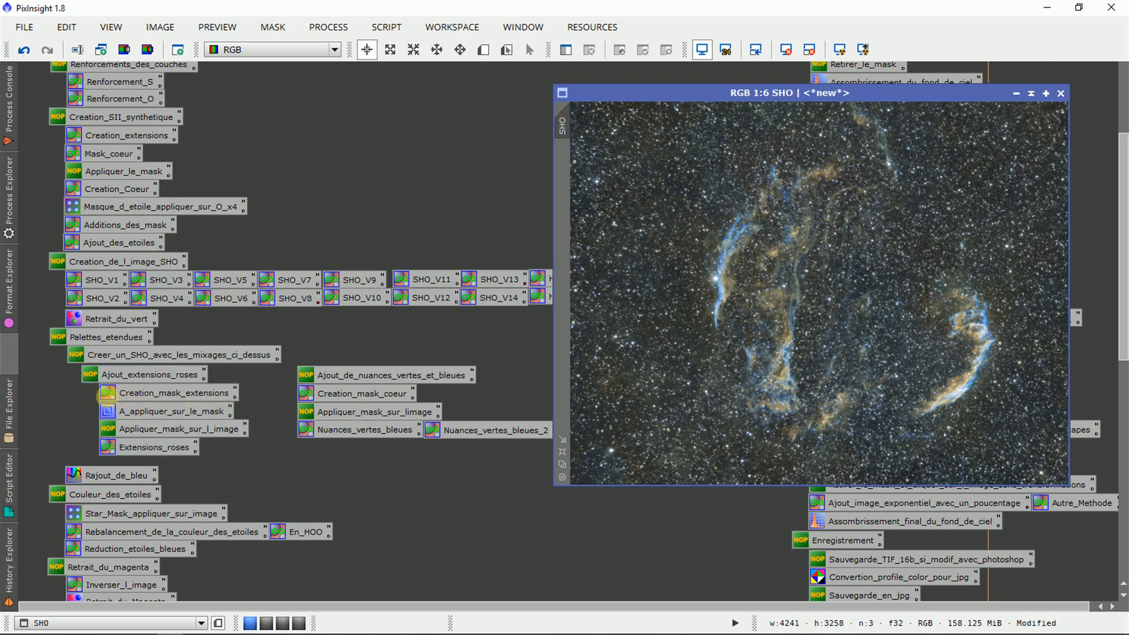
Open the Creation_mask_extensions PixelMath process and review its RGB/K expression and its new-image destination, mask_extensions
double_click(126, 393)
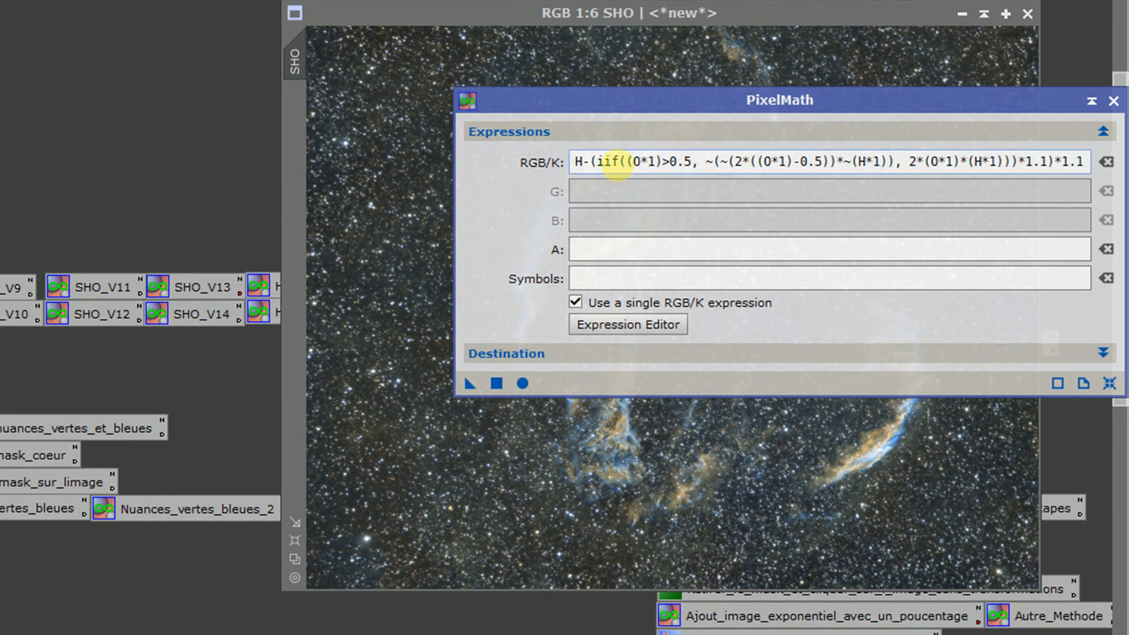
drag(648, 168, 1106, 278)
click(696, 169)
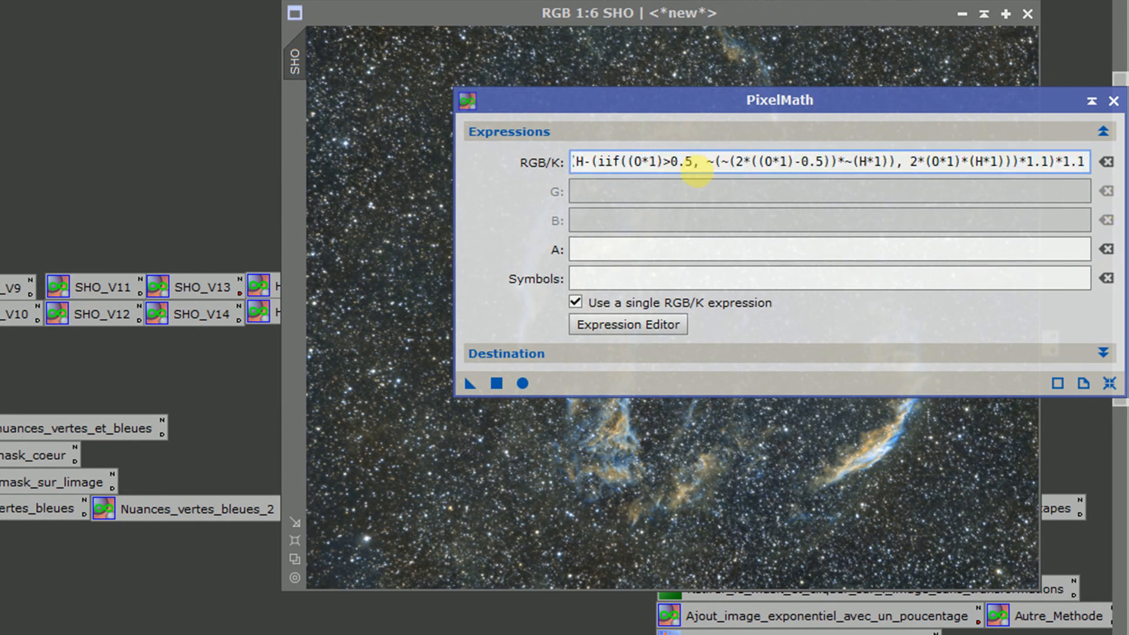
drag(699, 162, 519, 198)
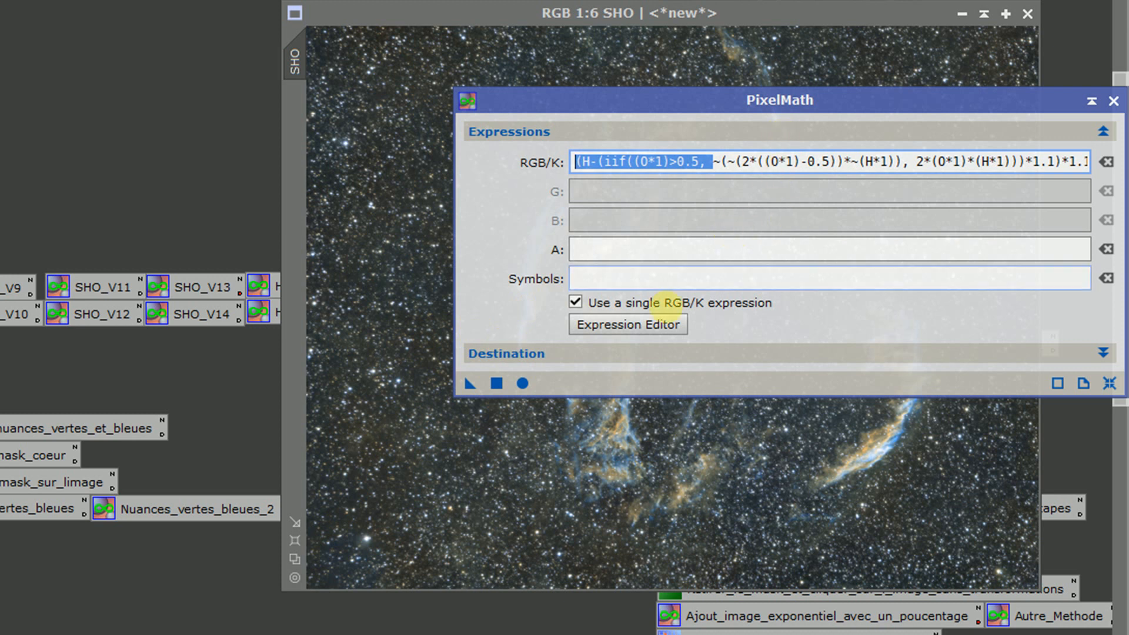
click(500, 352)
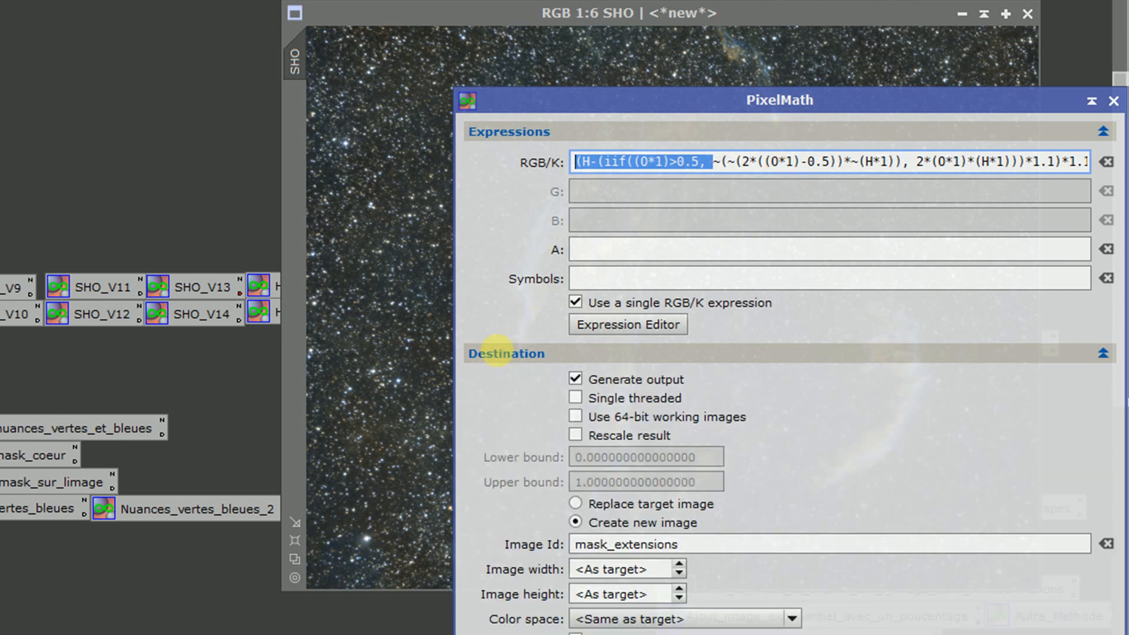
drag(728, 536, 445, 548)
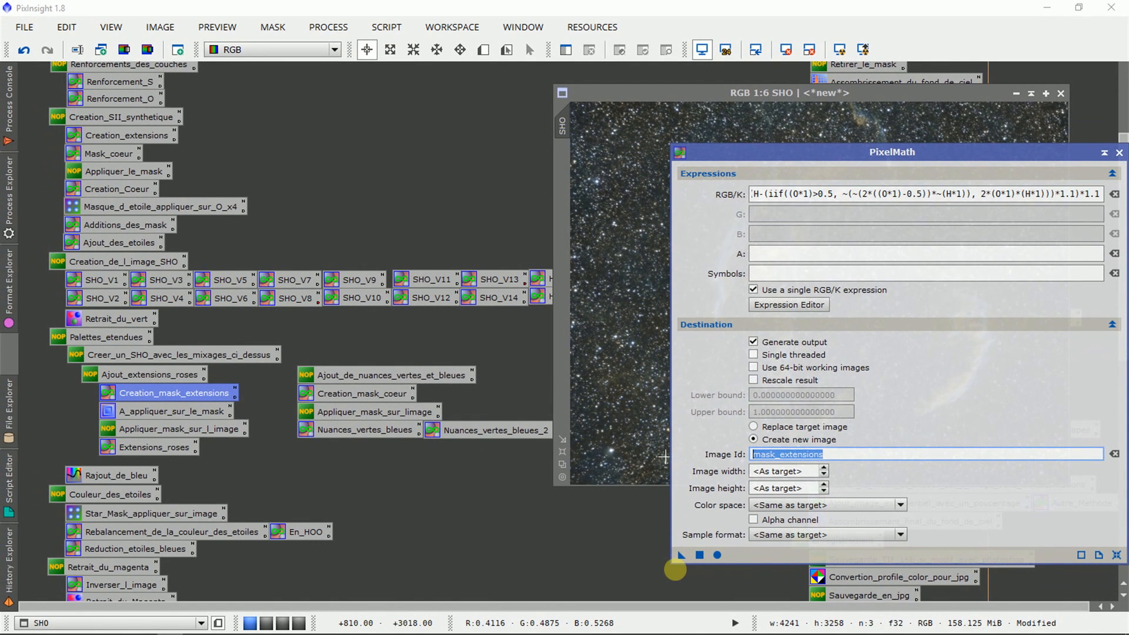
Apply the Creation_mask_extensions process to the SHO image to generate mask_extensions, and close the PixelMath dialog
drag(680, 556, 681, 555)
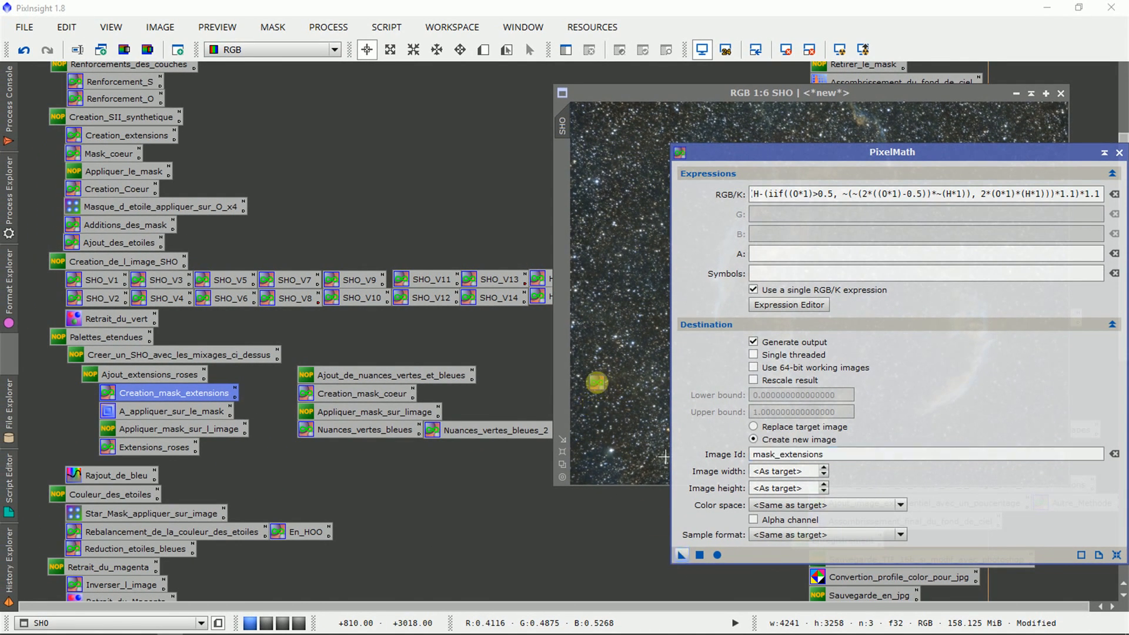
drag(597, 382, 596, 382)
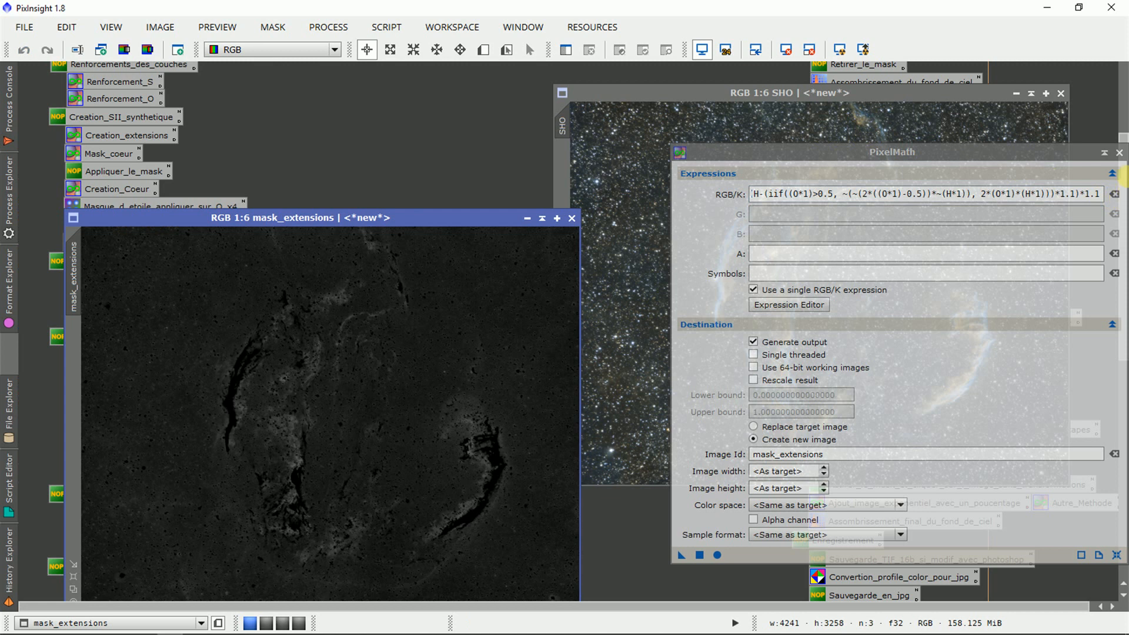
click(1118, 152)
Fit the mask_extensions window to its image, place it clear of the Ajout_extensions_roses icons and inspect the mask's detail
drag(486, 209, 486, 178)
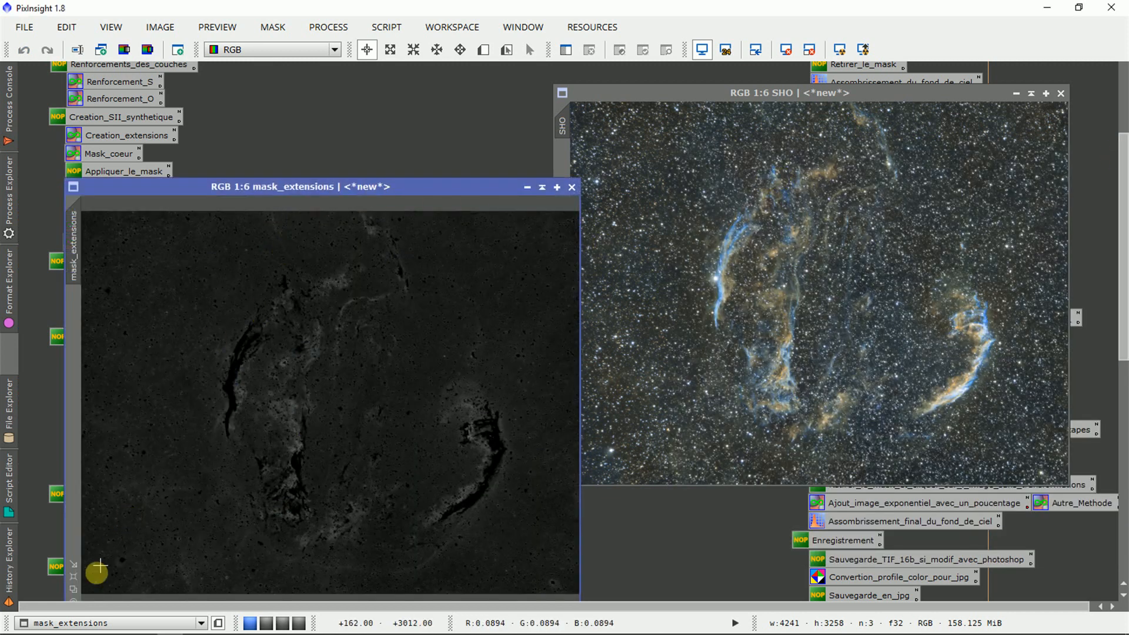
click(73, 588)
drag(247, 193, 676, 137)
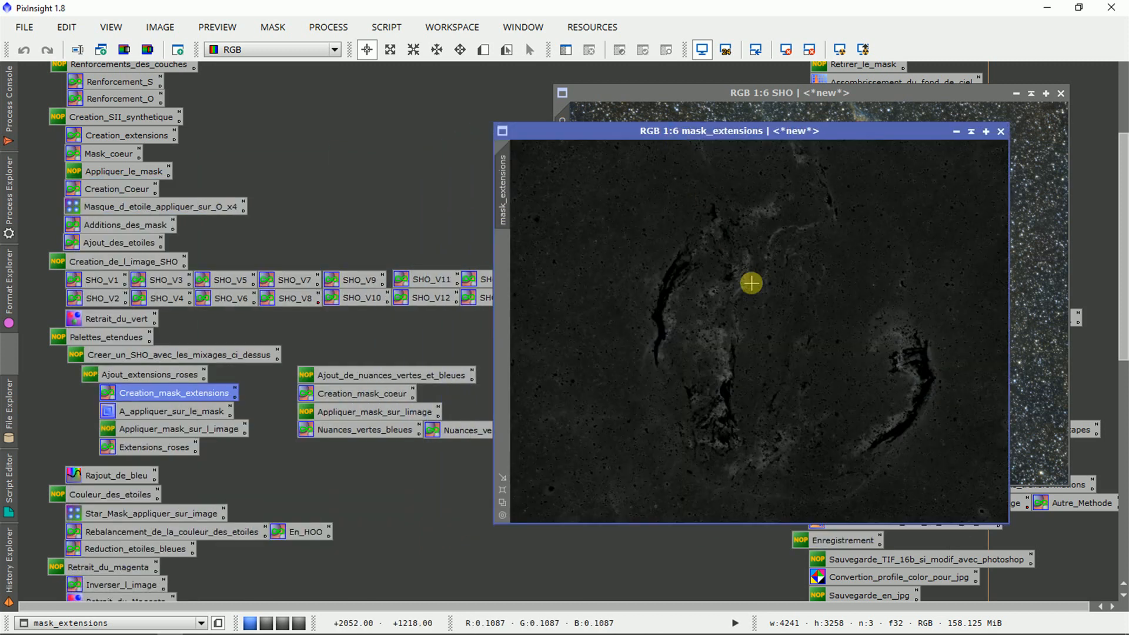
scroll(751, 283, up, 3)
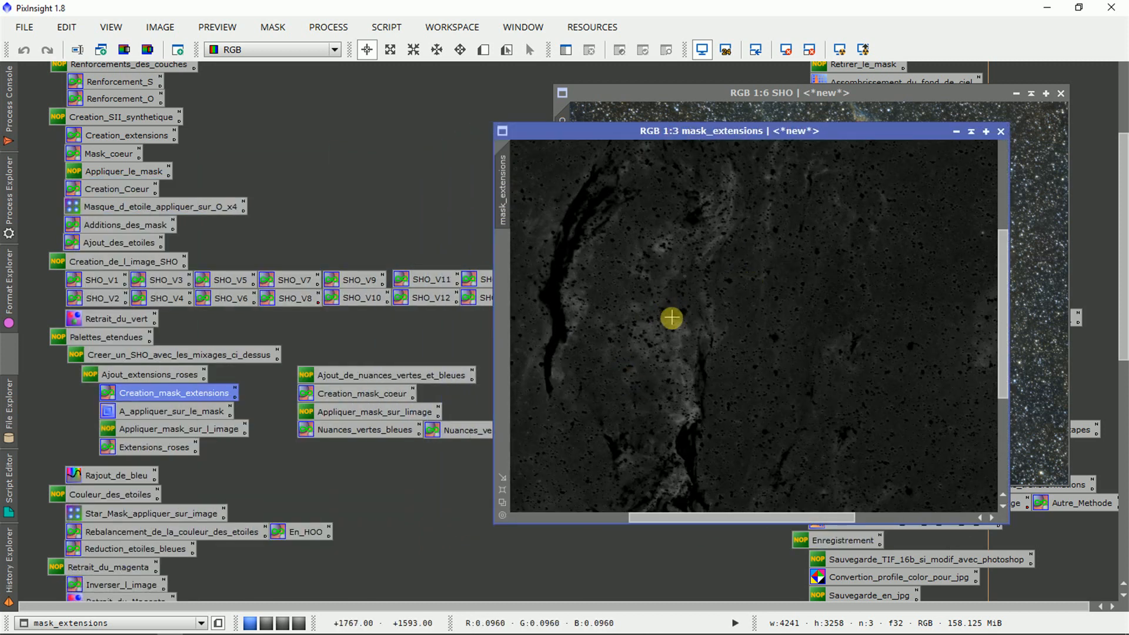
scroll(754, 427, up, 1)
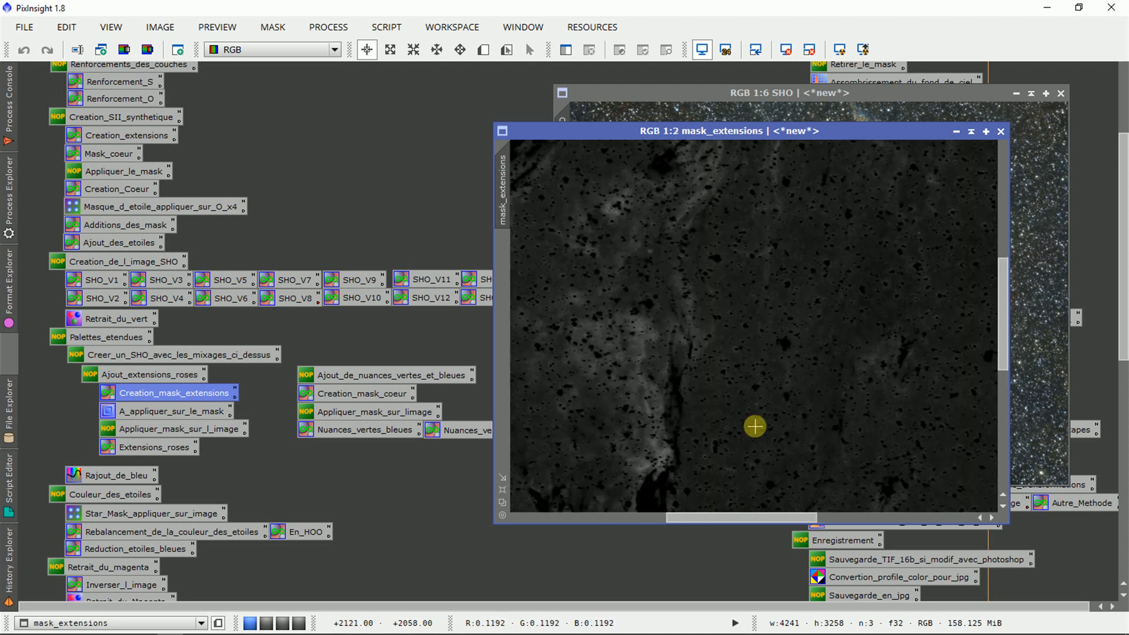
scroll(755, 426, down, 5)
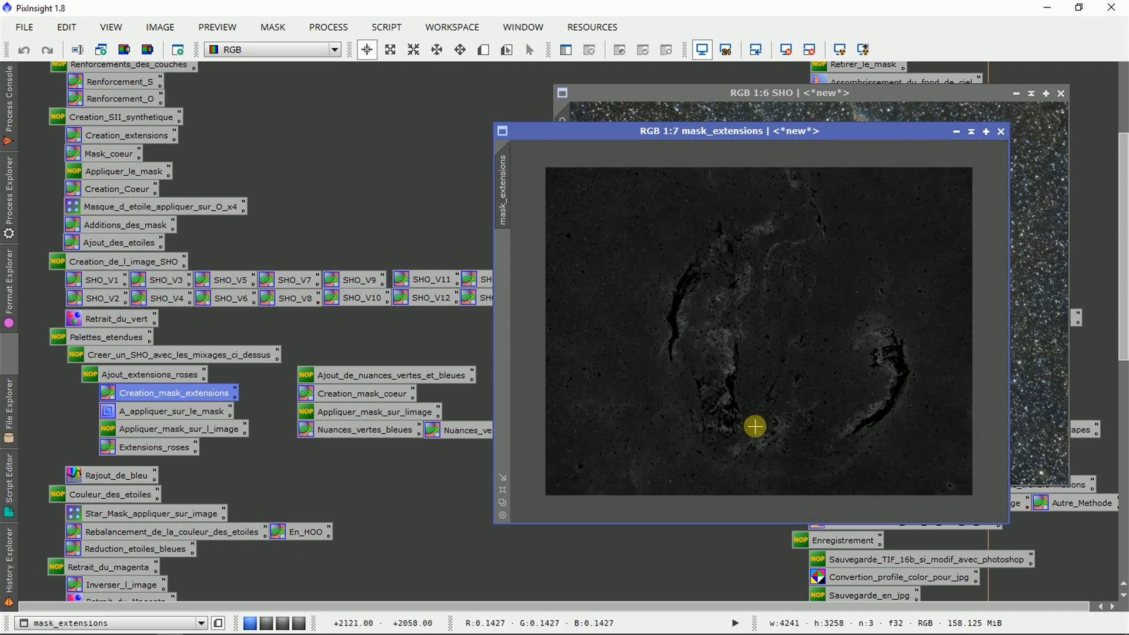
scroll(755, 426, up, 1)
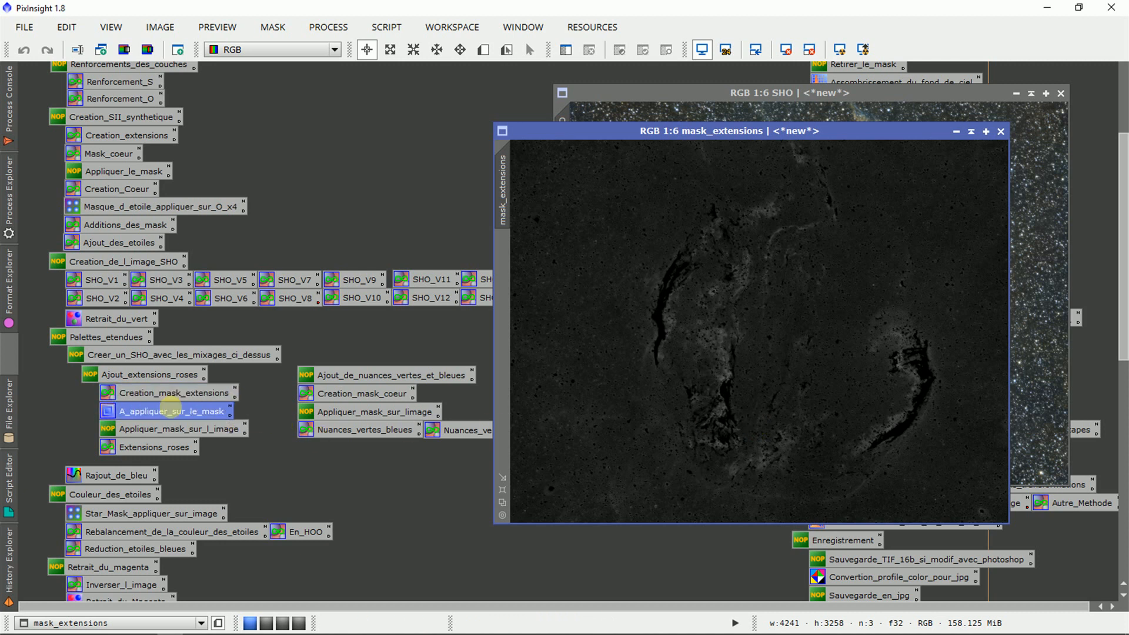
Apply the A_appliquer_sur_le_mask HDRMultiscaleTransform process with 7 layers to mask_extensions and close its dialog
double_click(166, 409)
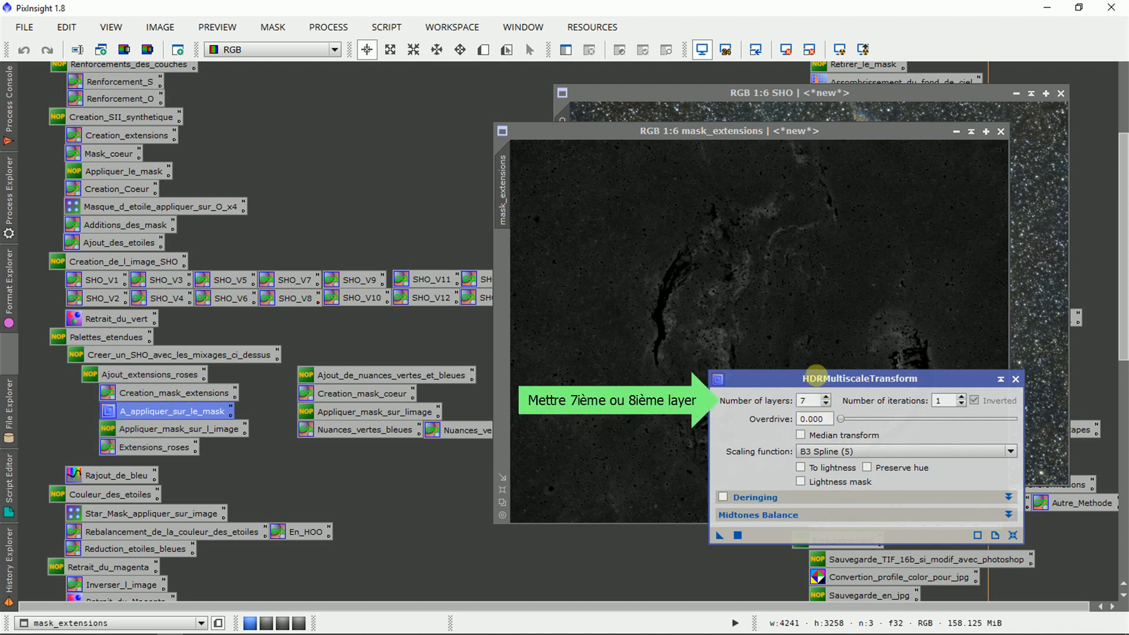
drag(816, 376, 829, 397)
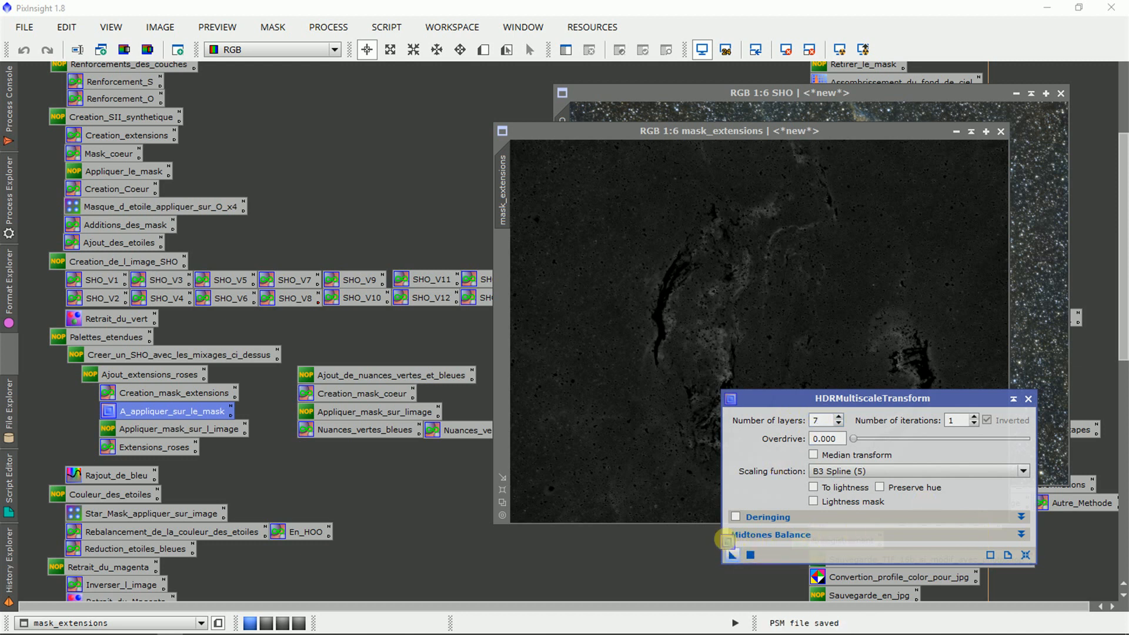
drag(732, 554, 660, 458)
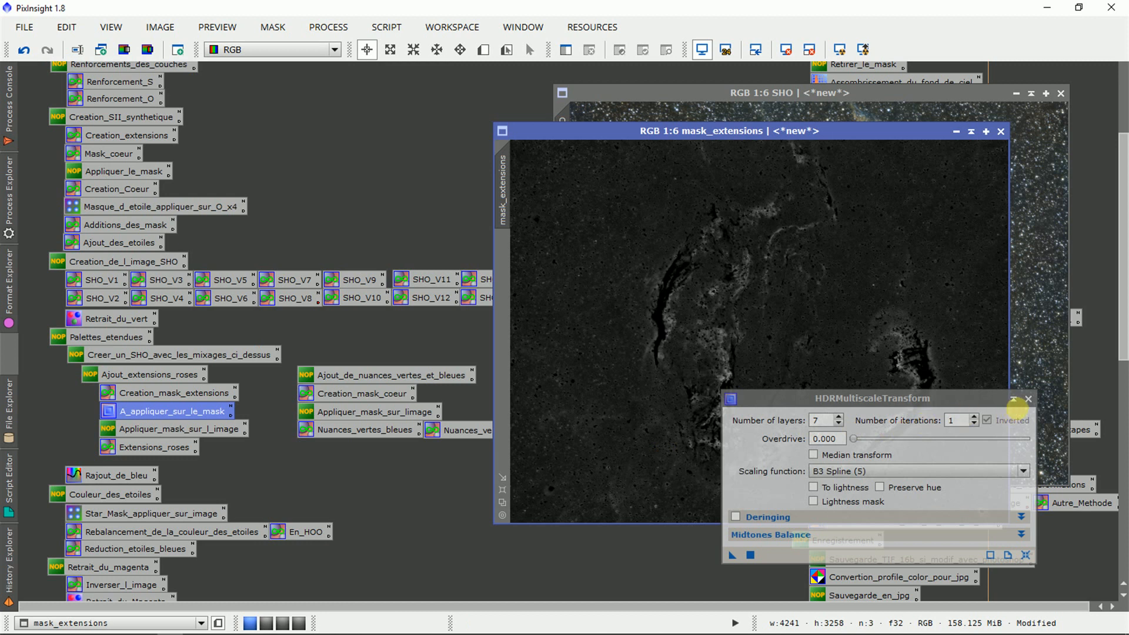
click(1028, 399)
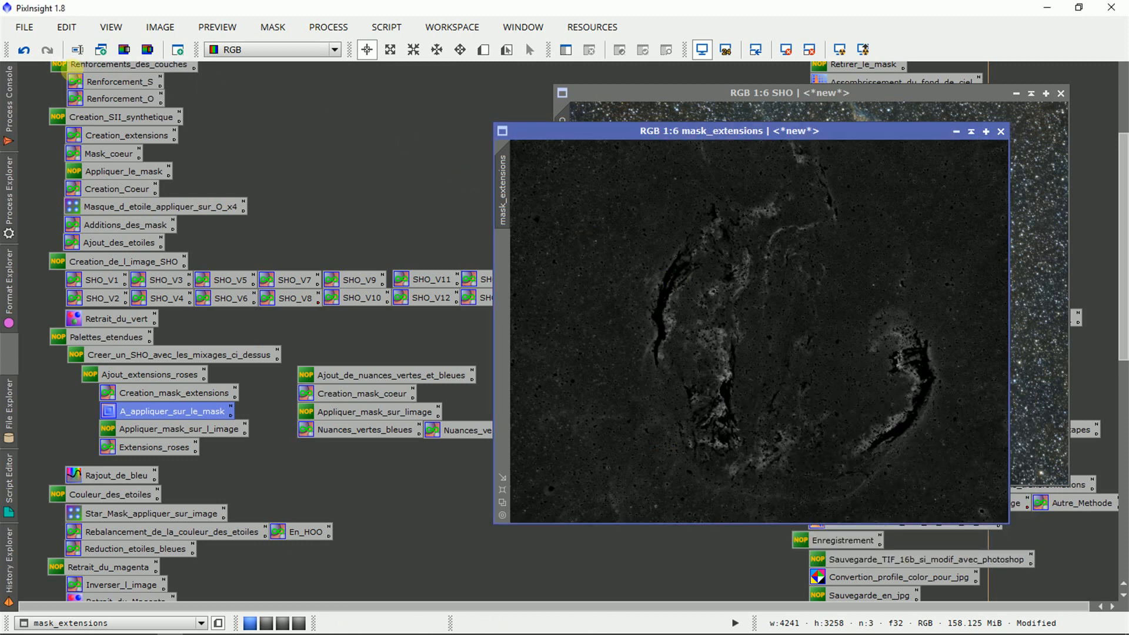
Compare the mask before and after HDRMultiscaleTransform by undoing and redoing it twice
click(24, 50)
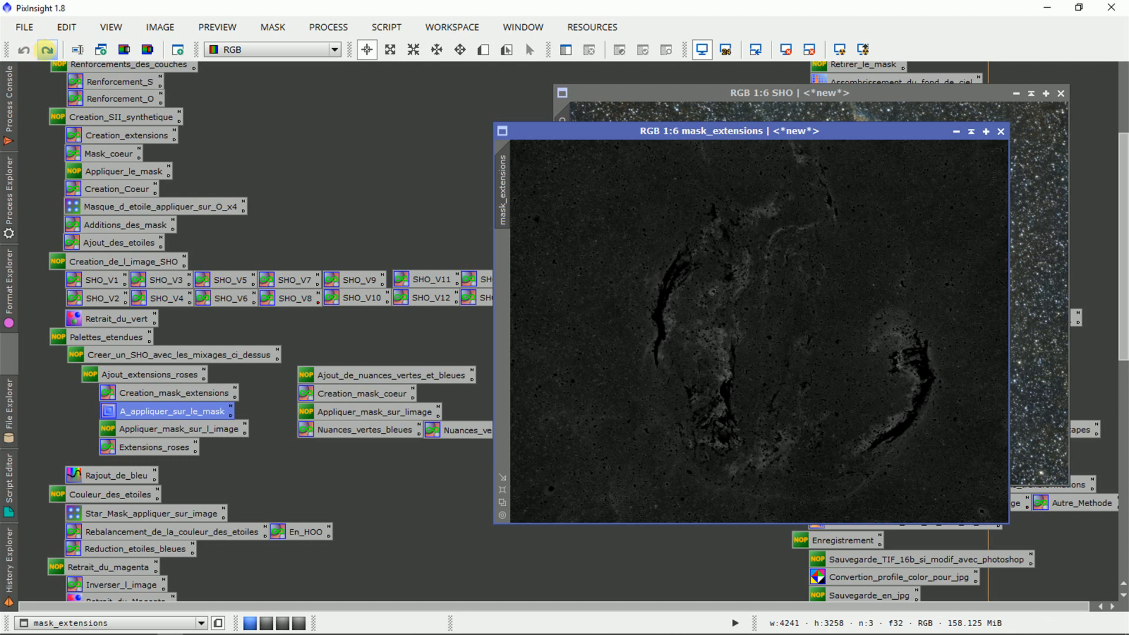
click(47, 49)
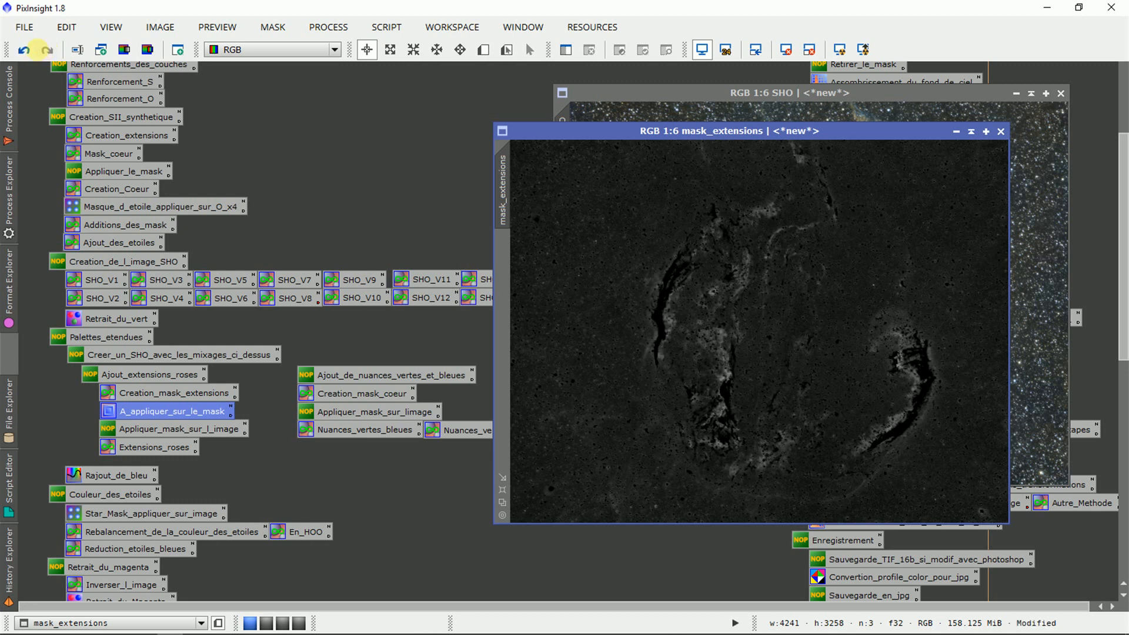
click(24, 50)
click(47, 49)
Offset the mask_extensions window from the SHO window and apply it as the mask of the SHO image
drag(594, 132, 649, 131)
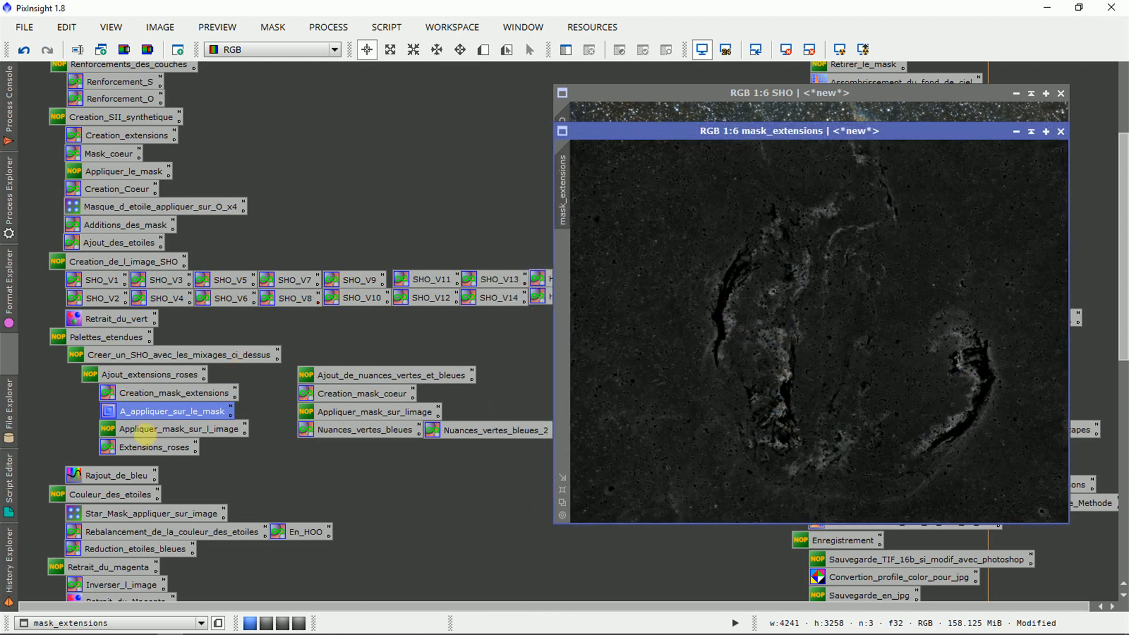
drag(93, 396, 133, 410)
click(45, 427)
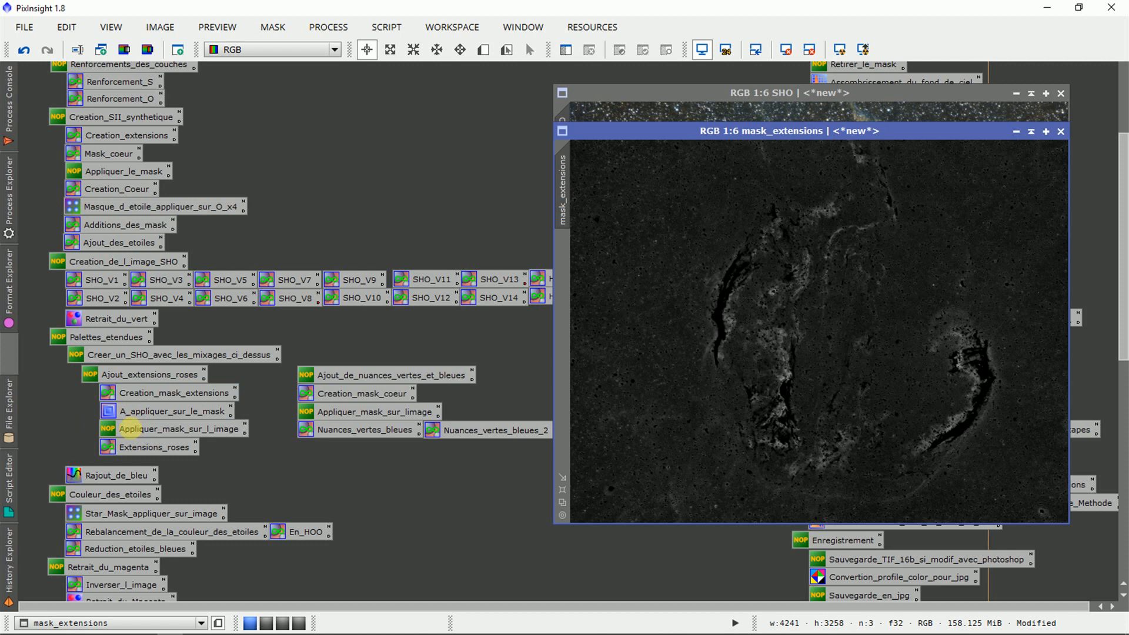
drag(581, 131, 616, 132)
drag(594, 188, 560, 182)
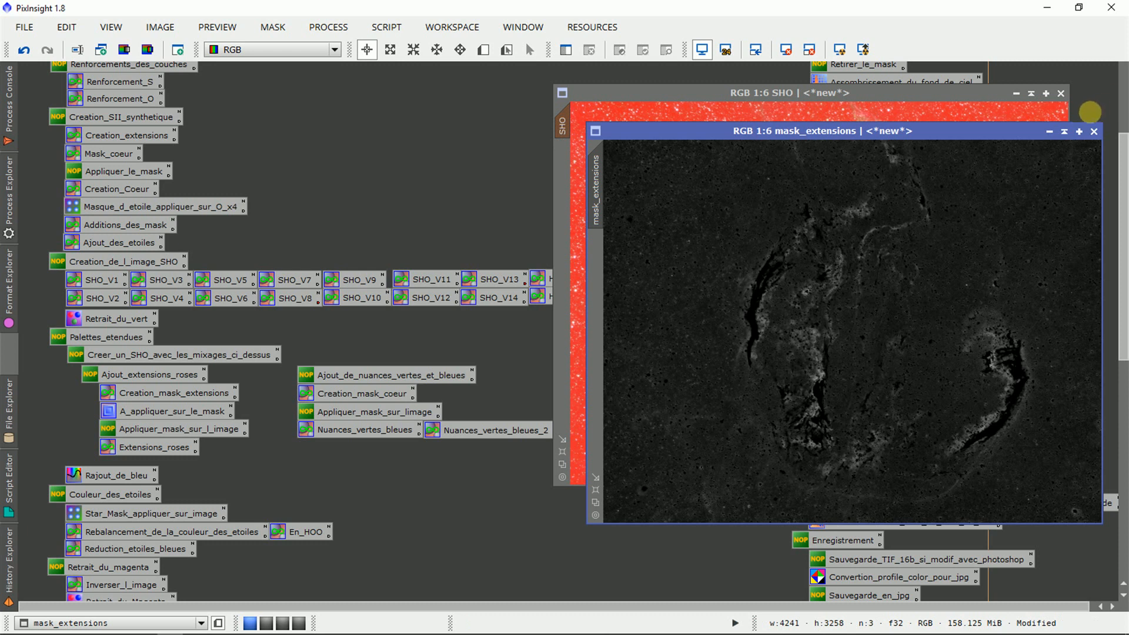
Collapse the mask_extensions window, move it away from the SHO image and hide the red mask overlay on SHO
click(1064, 131)
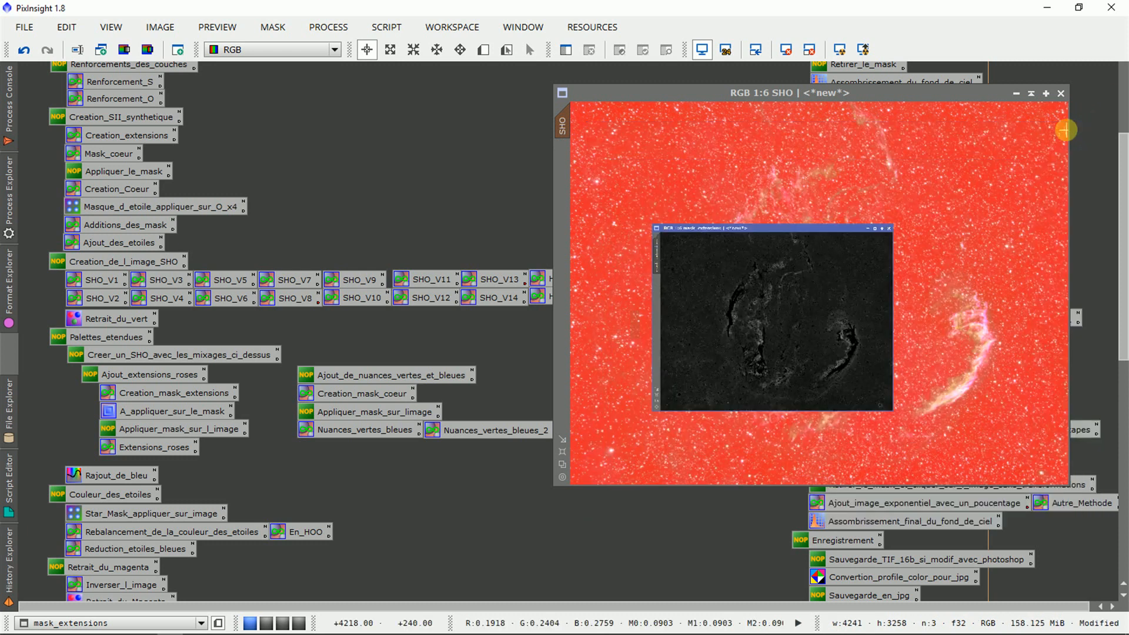
mouse_move(786, 314)
mouse_down()
mouse_move(332, 168)
mouse_move(252, 132)
mouse_move(250, 105)
mouse_up()
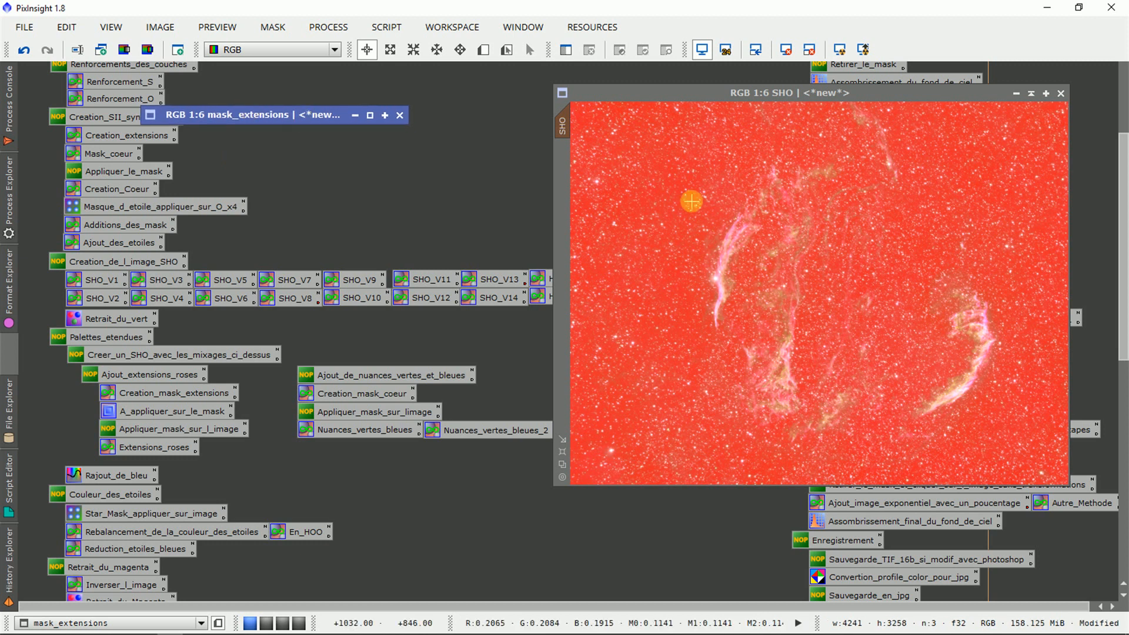
click(712, 203)
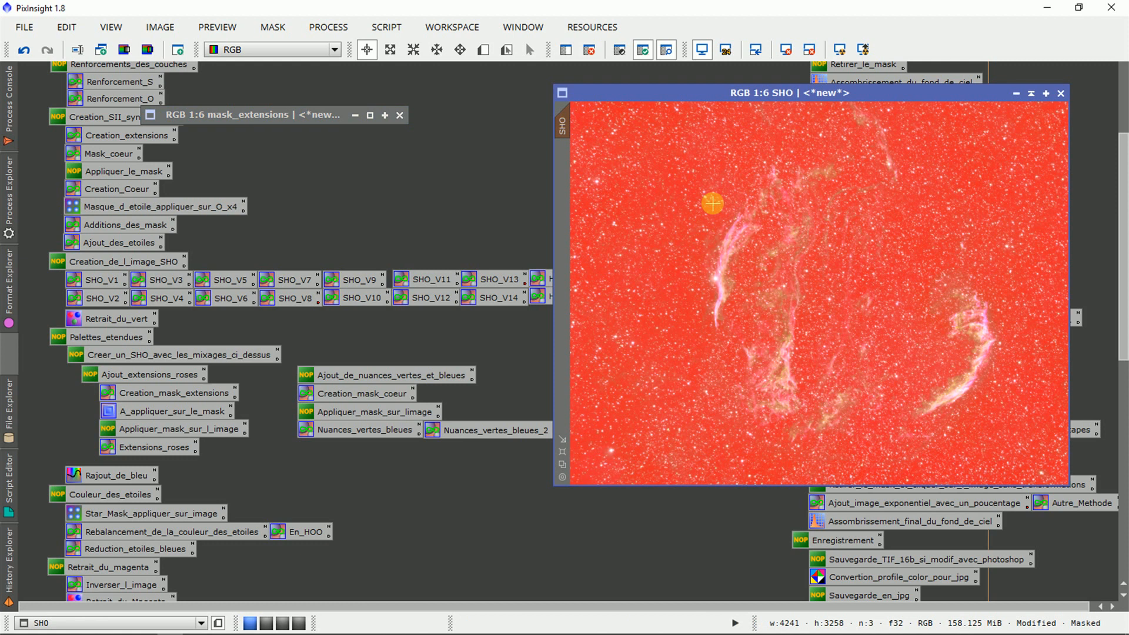
right_click(712, 203)
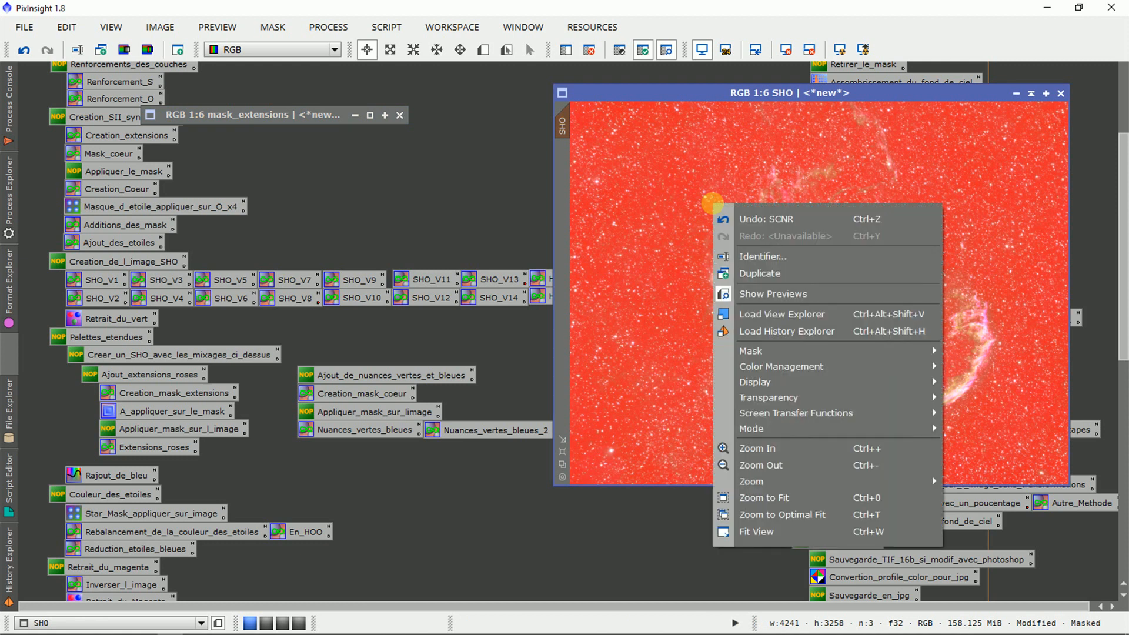
mouse_move(906, 352)
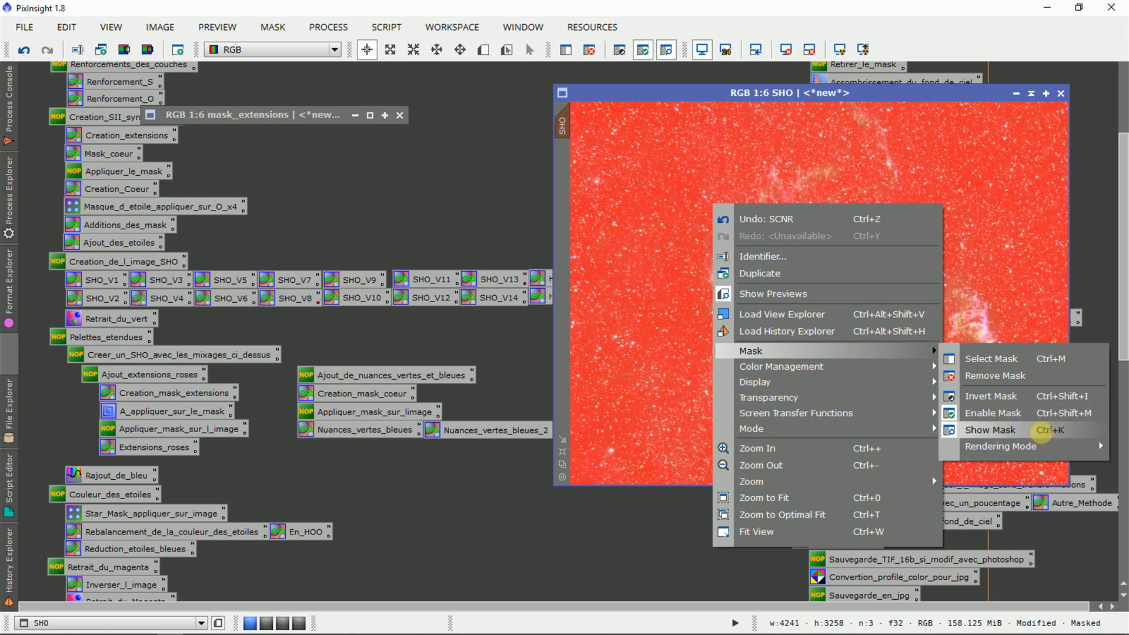
click(1041, 430)
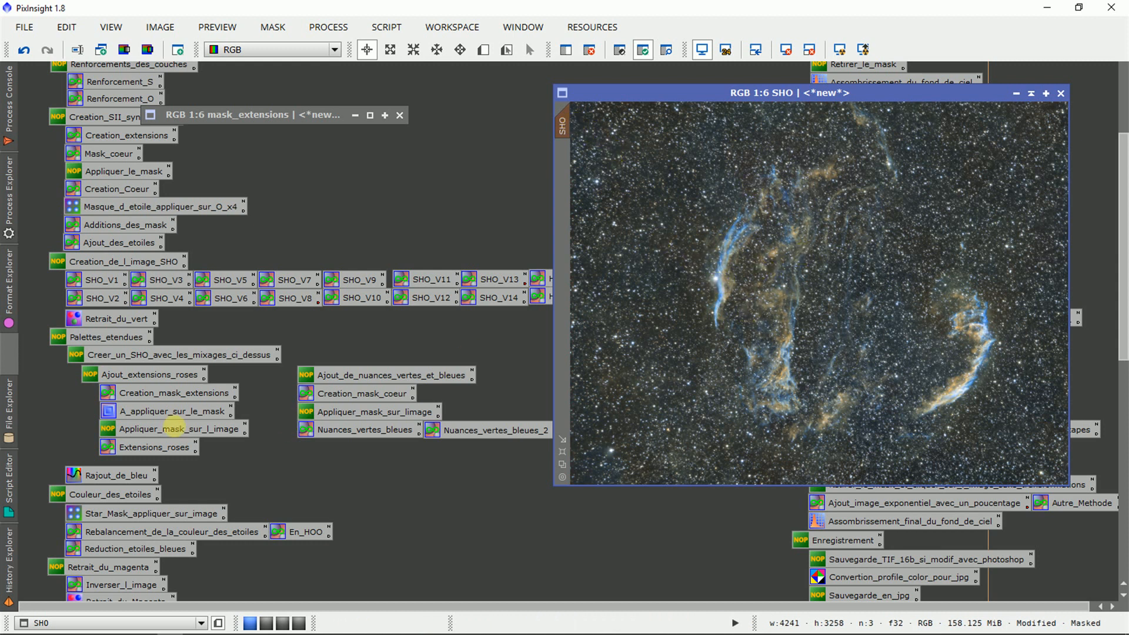
Open the Extensions_roses PixelMath process and review its R/K, G and B expressions
click(175, 428)
double_click(140, 447)
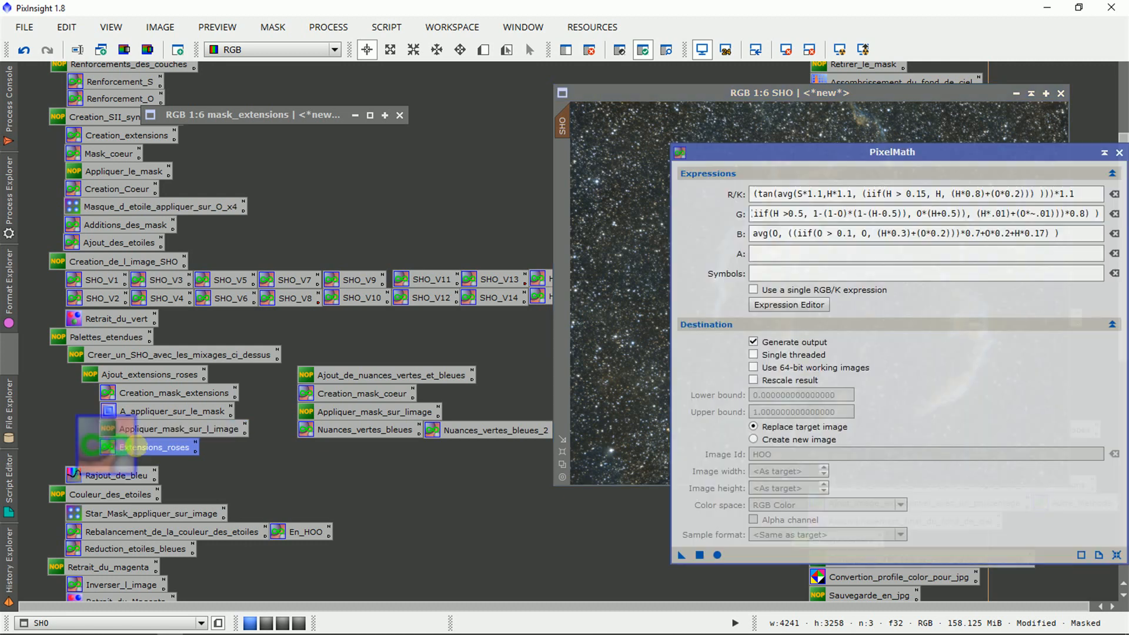
drag(558, 273, 176, 345)
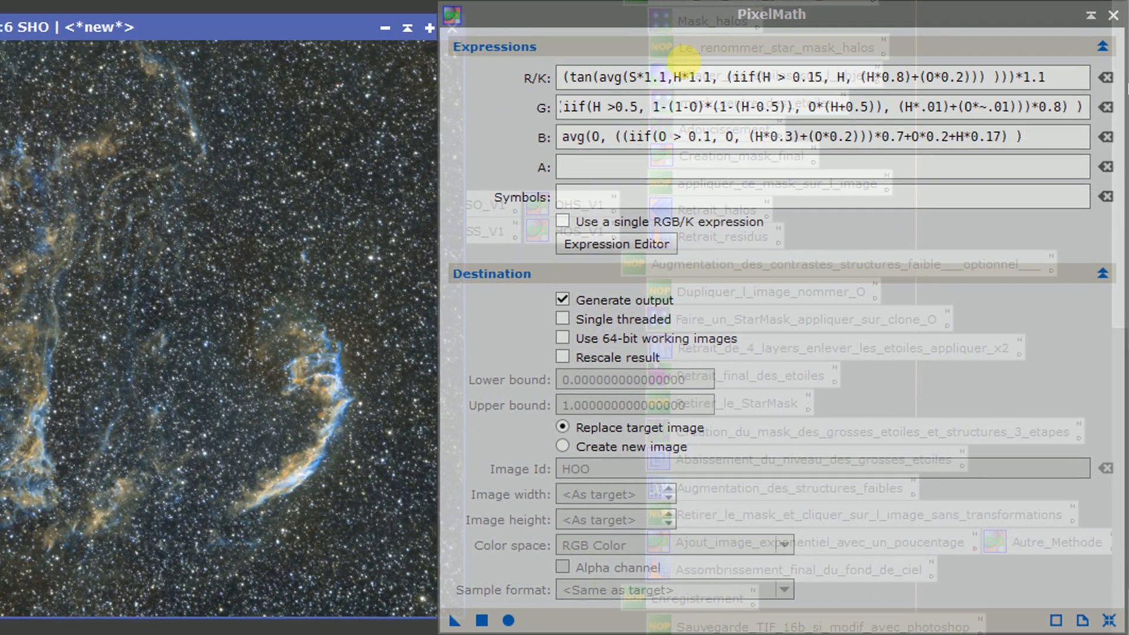
drag(807, 194, 1113, 193)
key(shift+Home)
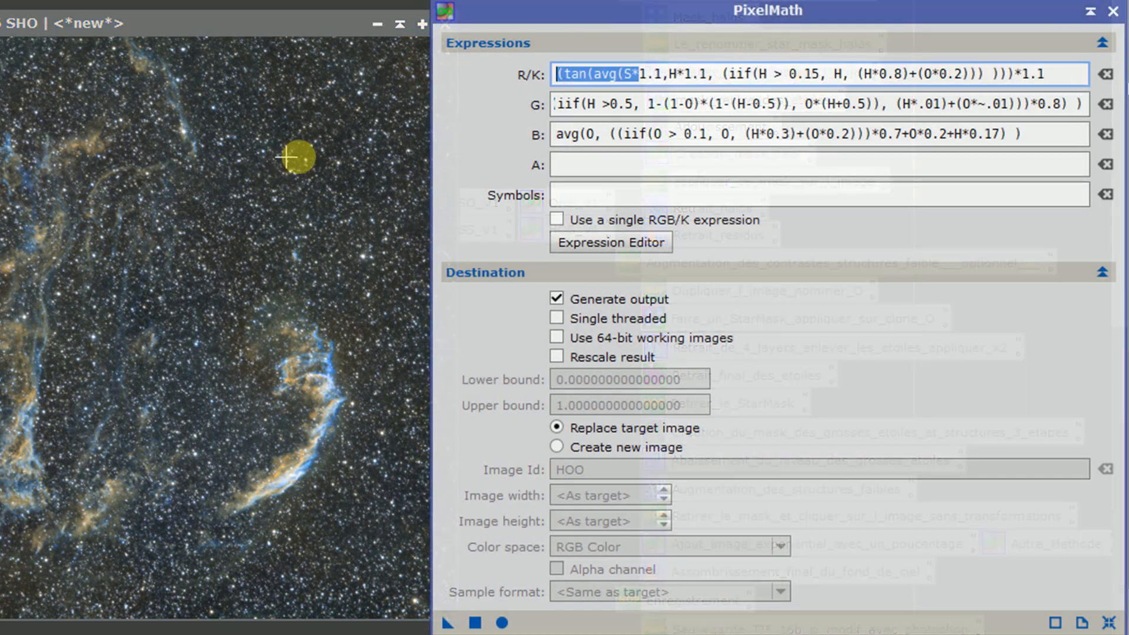
click(593, 104)
drag(594, 103, 436, 146)
click(1071, 105)
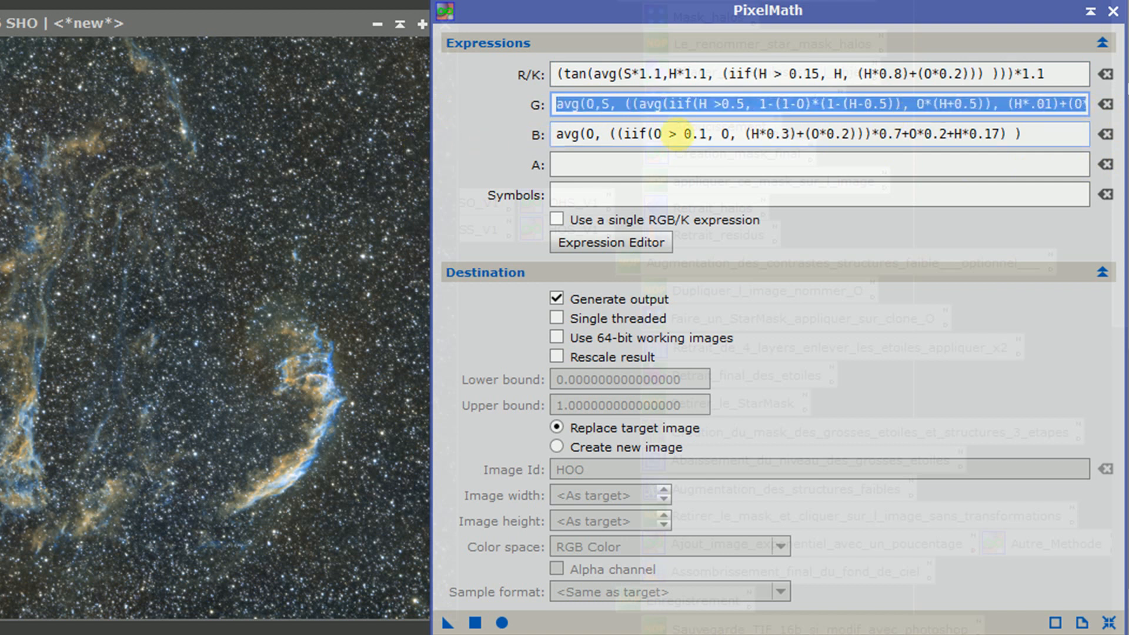
drag(1055, 132, 441, 131)
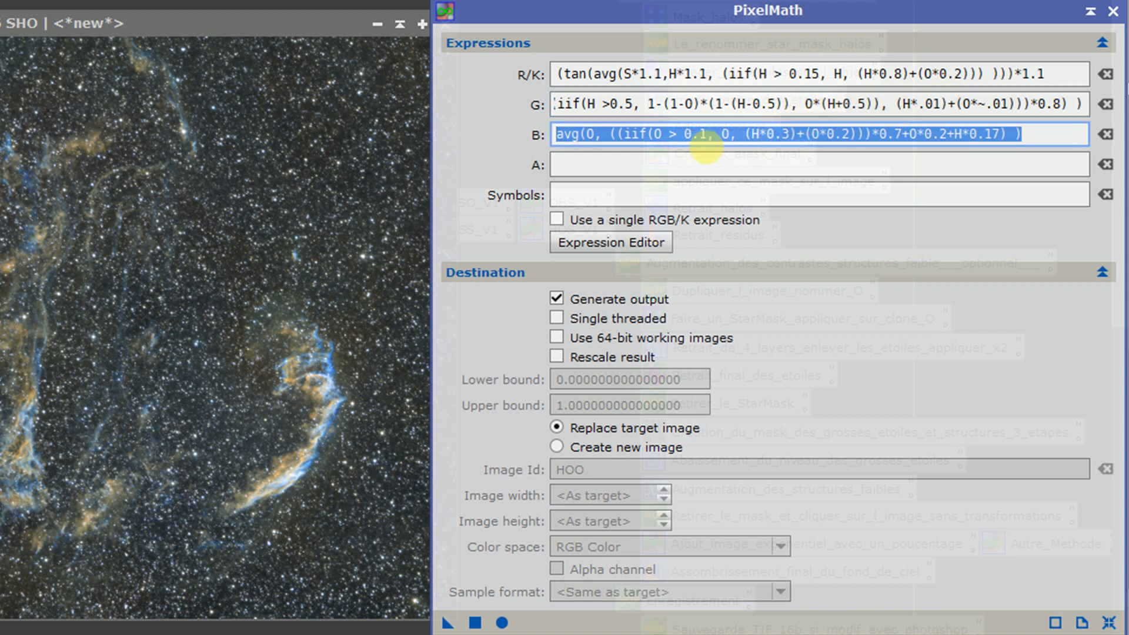
drag(805, 103, 510, 59)
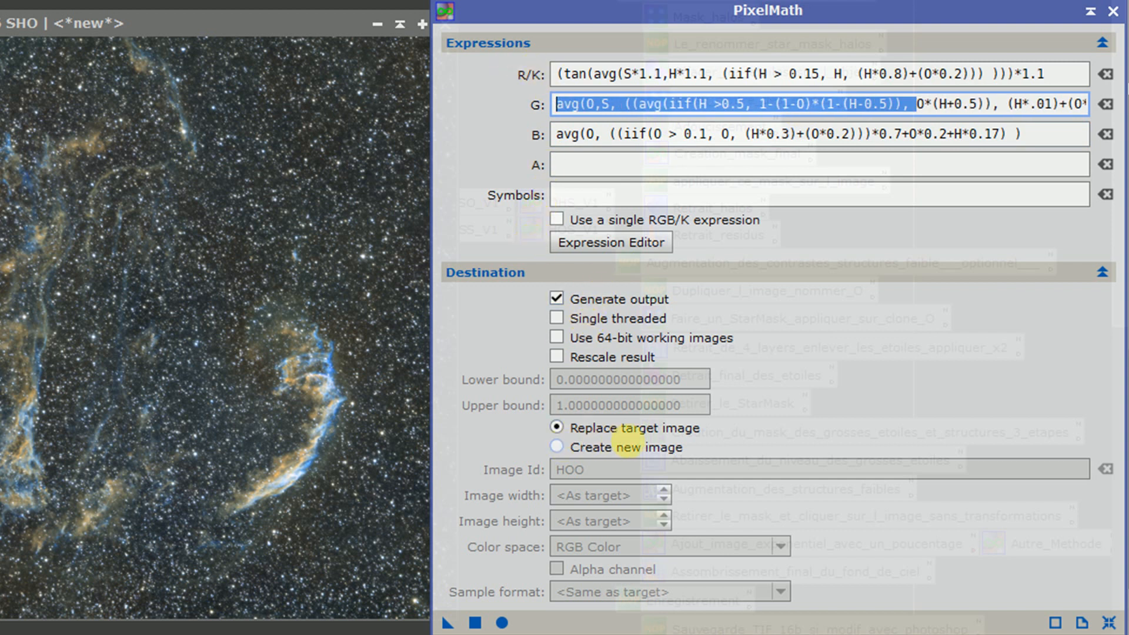
Apply the Extensions_roses PixelMath expressions to the SHO image with Replace target image as the destination, and close PixelMath
click(627, 447)
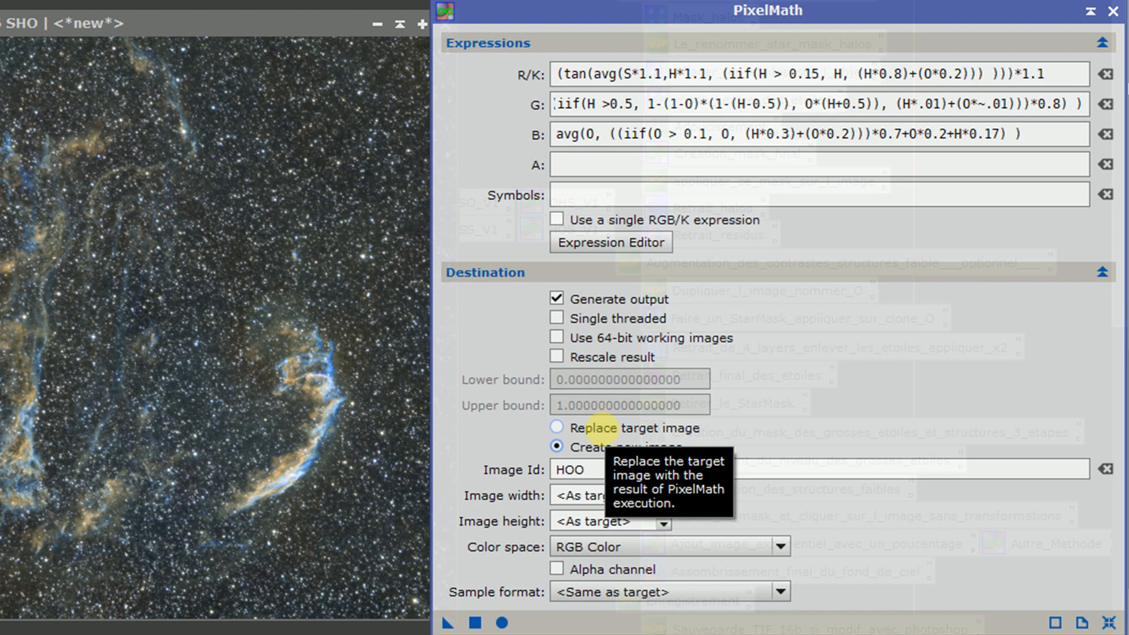
click(593, 427)
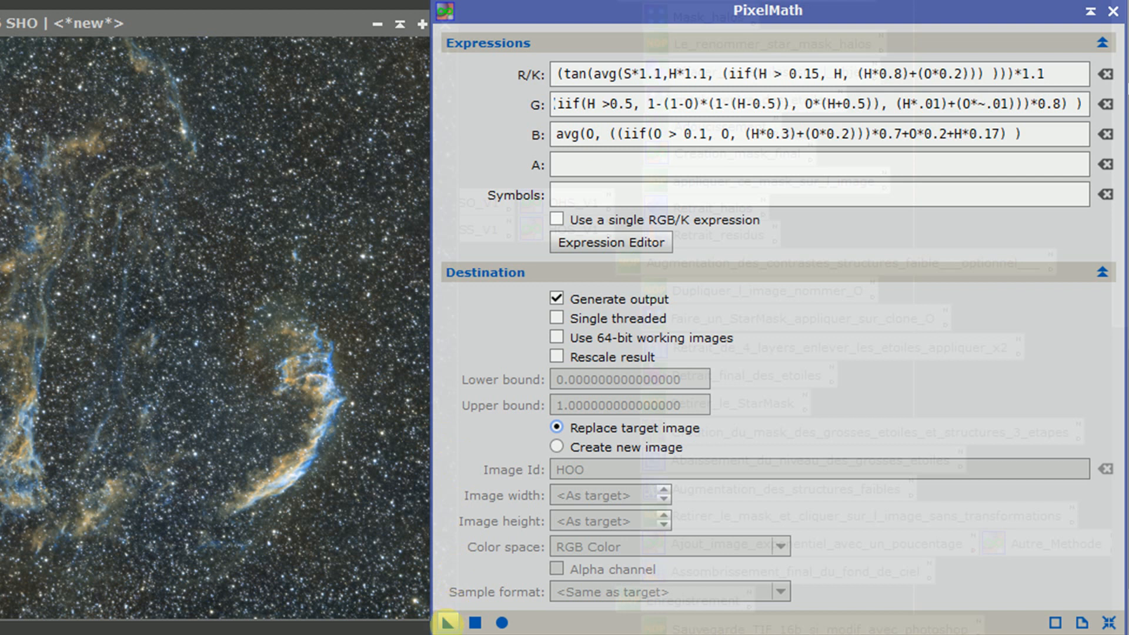
click(260, 453)
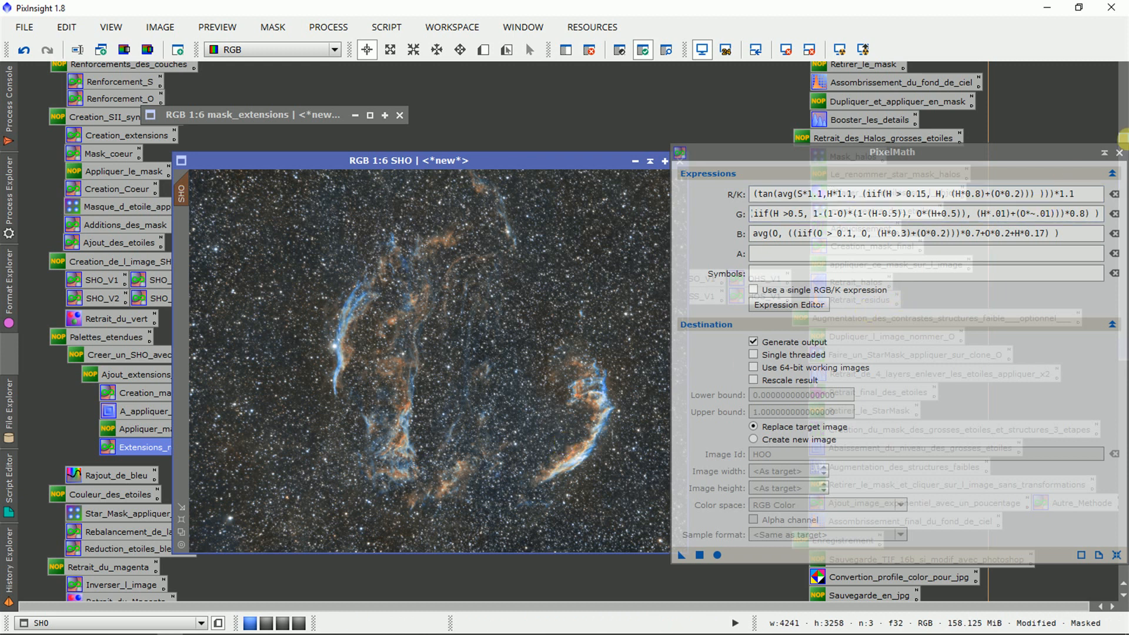
click(1119, 153)
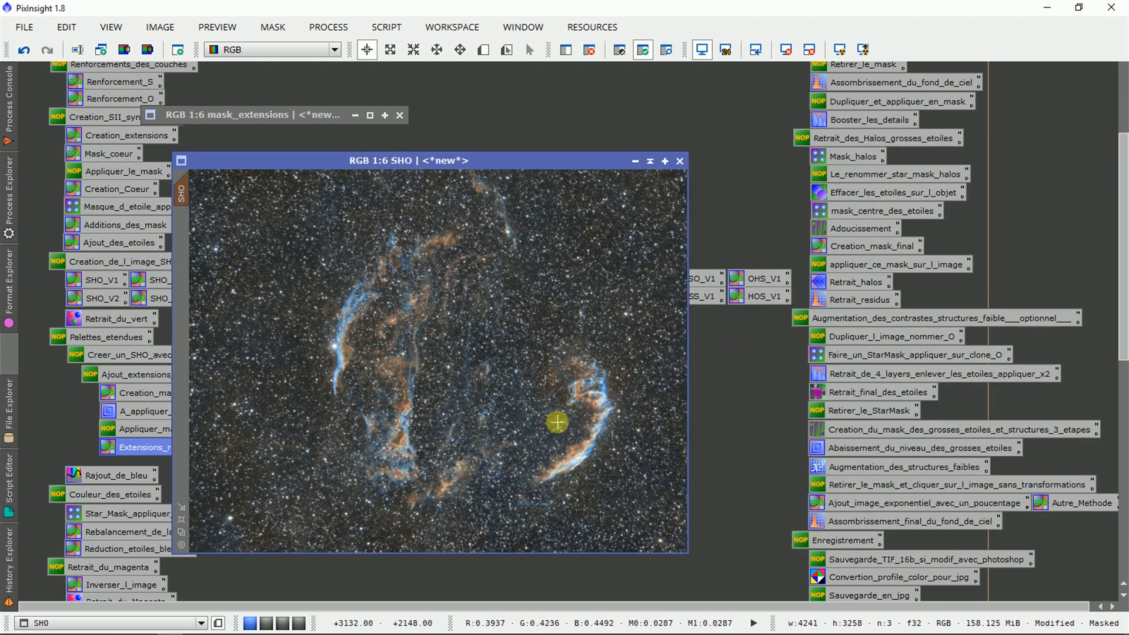
Compare the bright blue arc near the large star before and after Extensions_roses by undoing and redoing it twice
scroll(559, 421, up, 5)
drag(434, 546, 358, 544)
scroll(445, 400, up, 1)
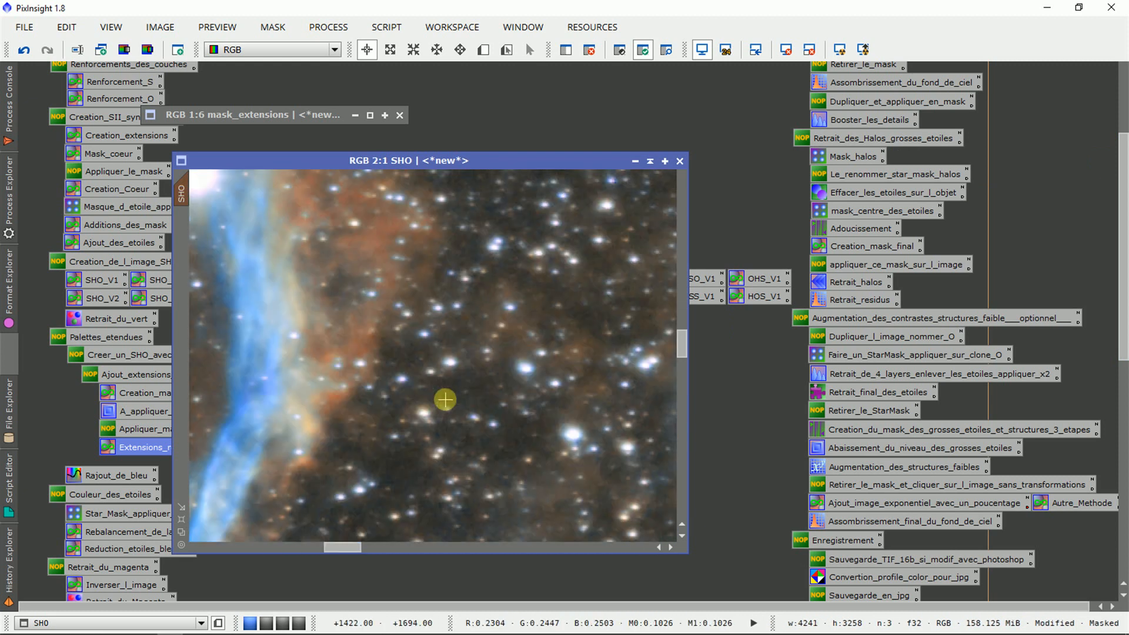
drag(680, 335, 685, 328)
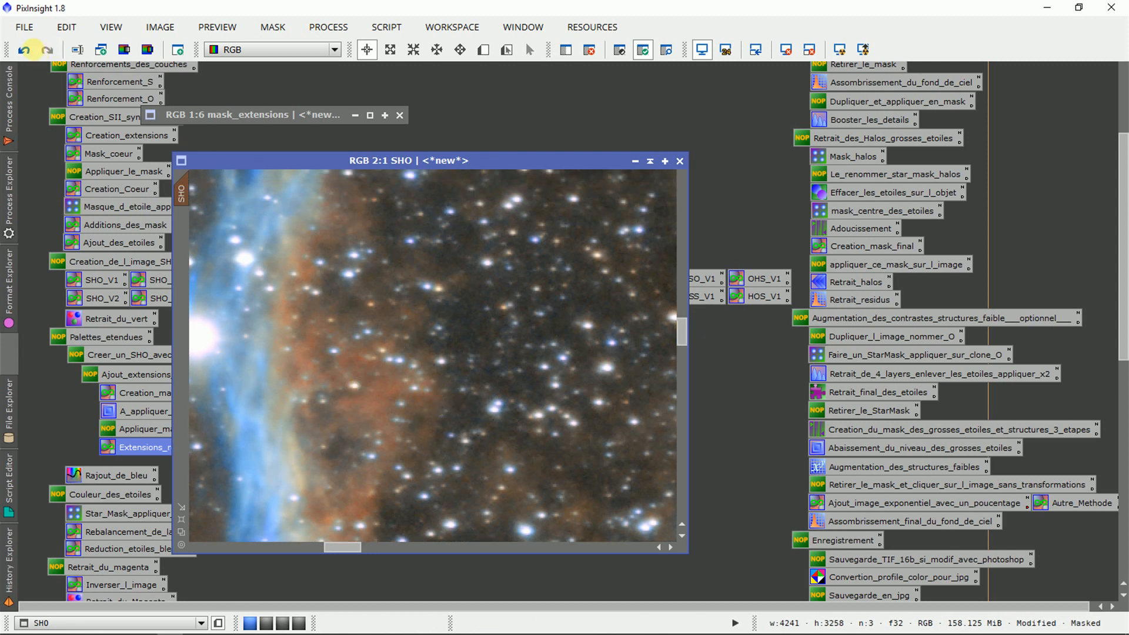
click(24, 50)
click(47, 50)
click(25, 49)
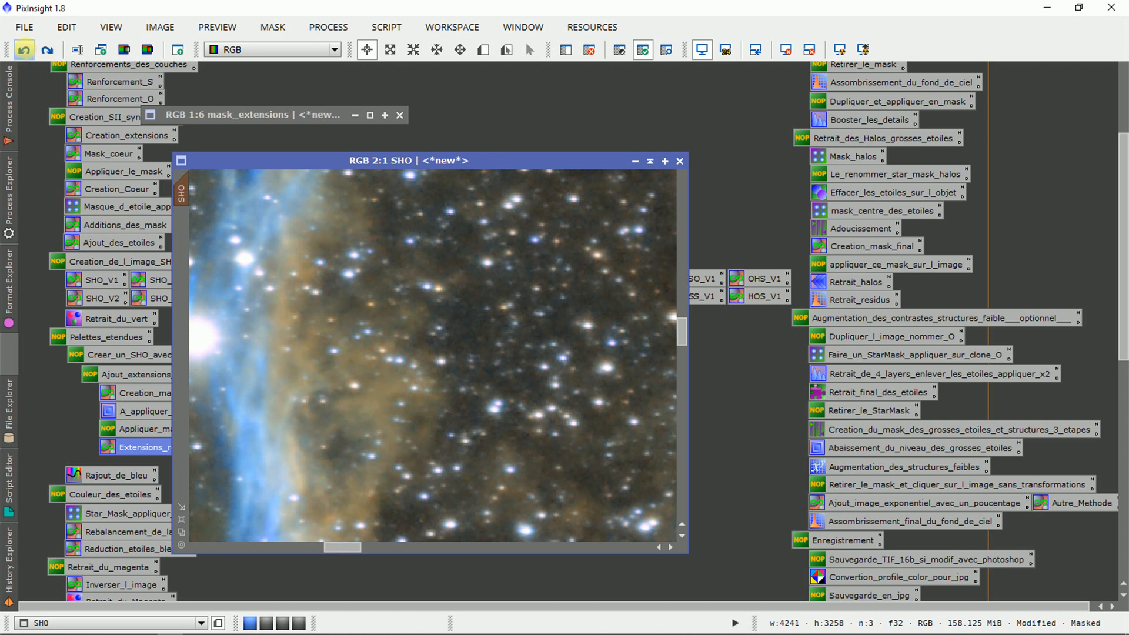
click(47, 49)
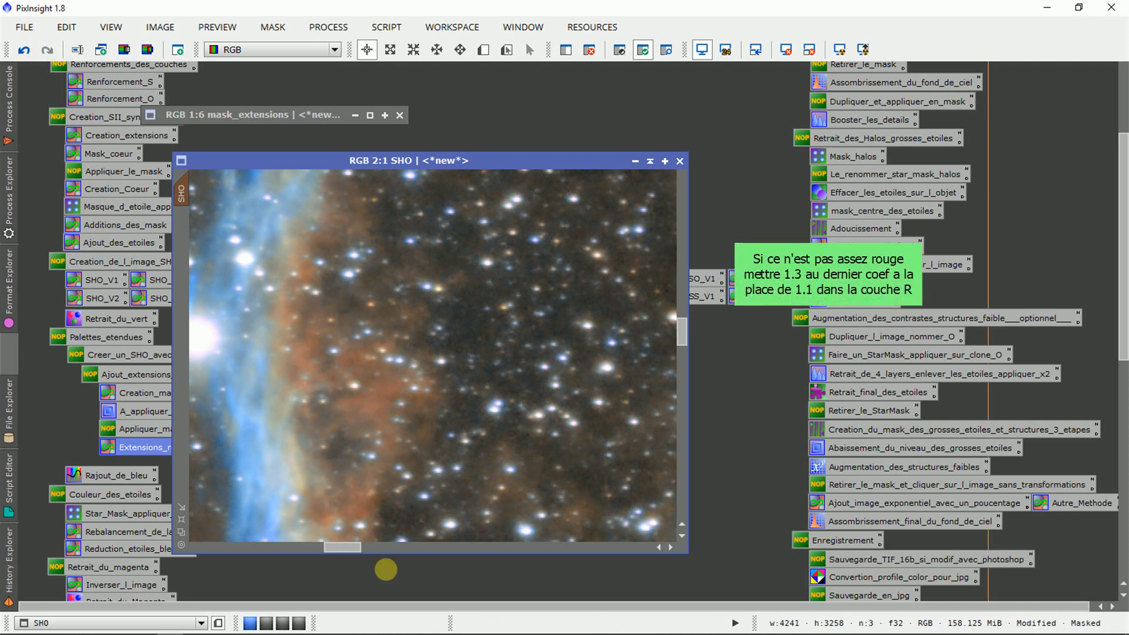
Examine the nebula's eastern-looking curved filament opposite the bright star, undoing and redoing Extensions_roses to compare the colours
drag(342, 547, 563, 551)
drag(682, 323, 681, 404)
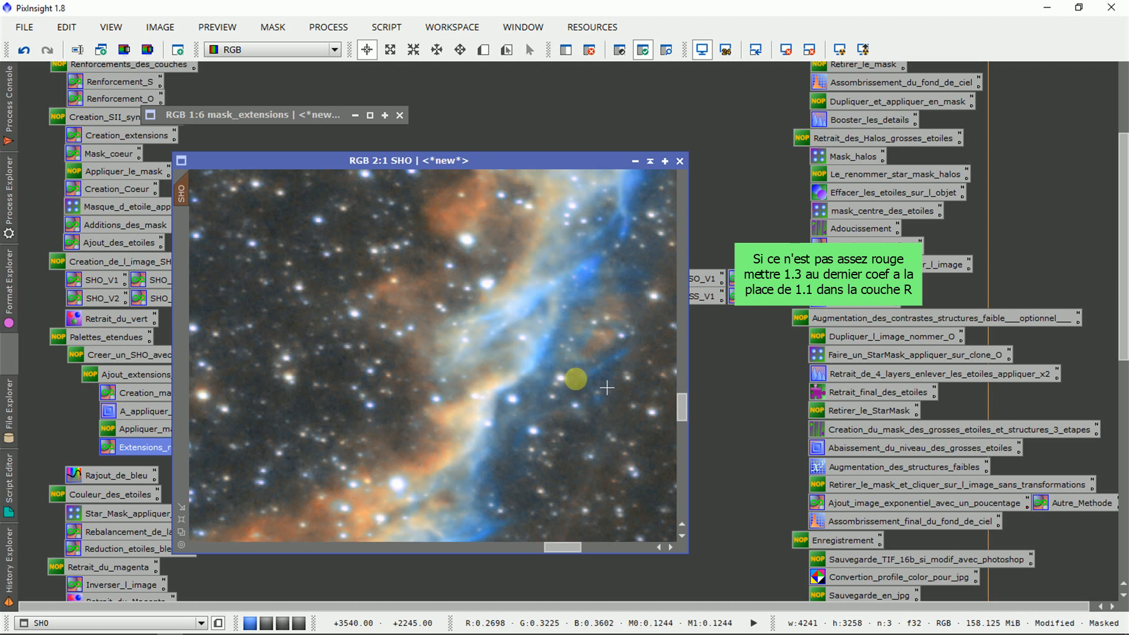
scroll(563, 373, up, 2)
scroll(563, 373, down, 3)
scroll(564, 373, down, 1)
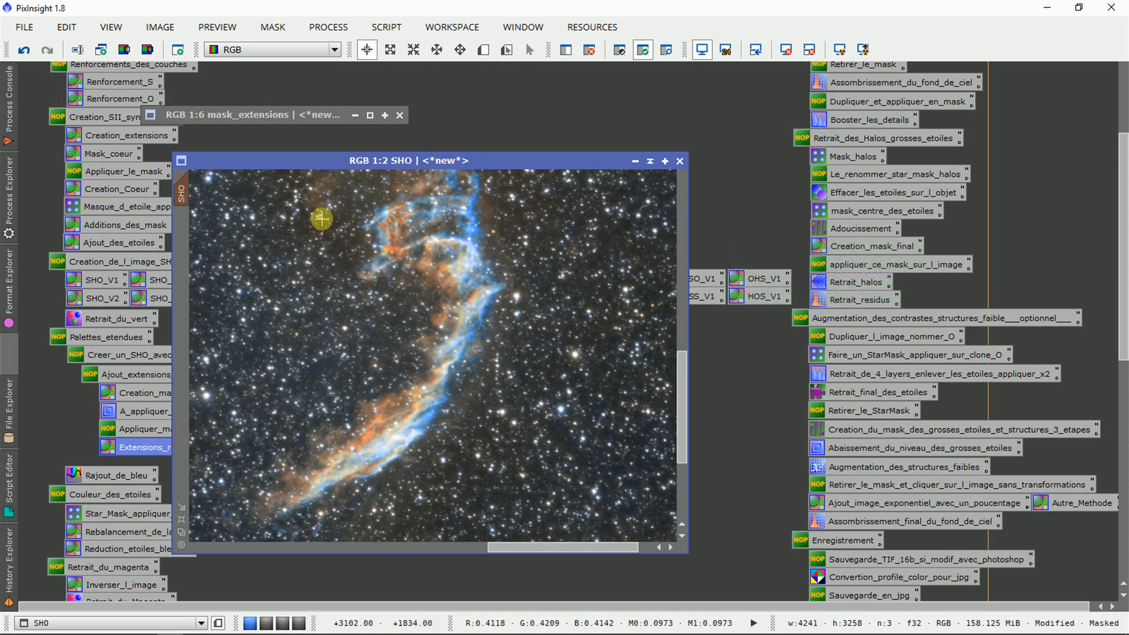
click(23, 50)
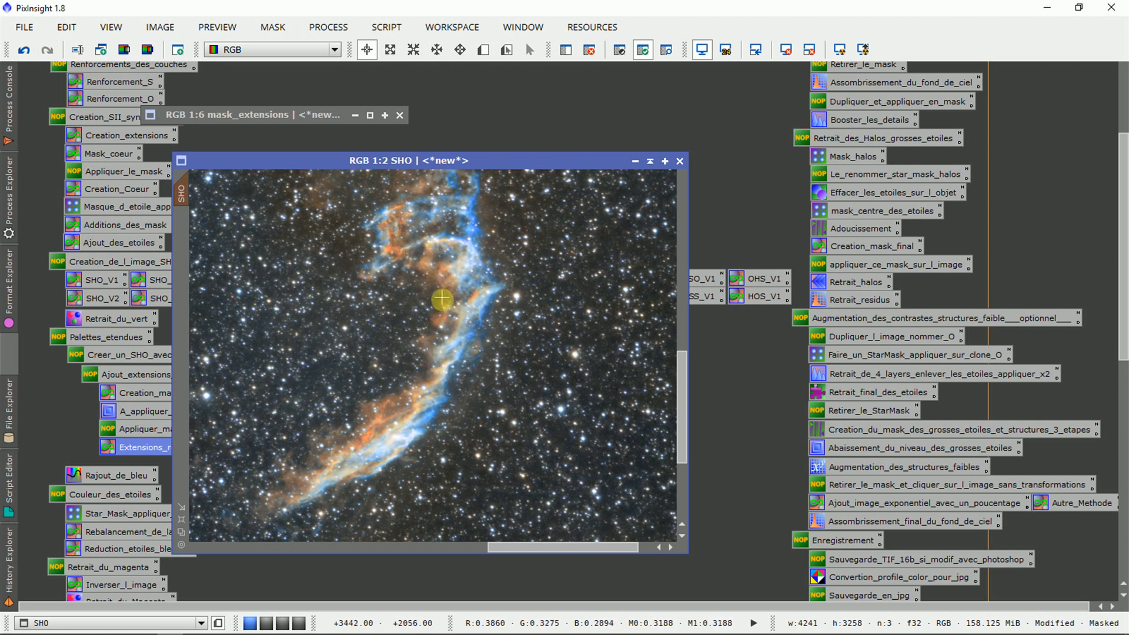
drag(678, 355, 629, 385)
scroll(539, 309, down, 2)
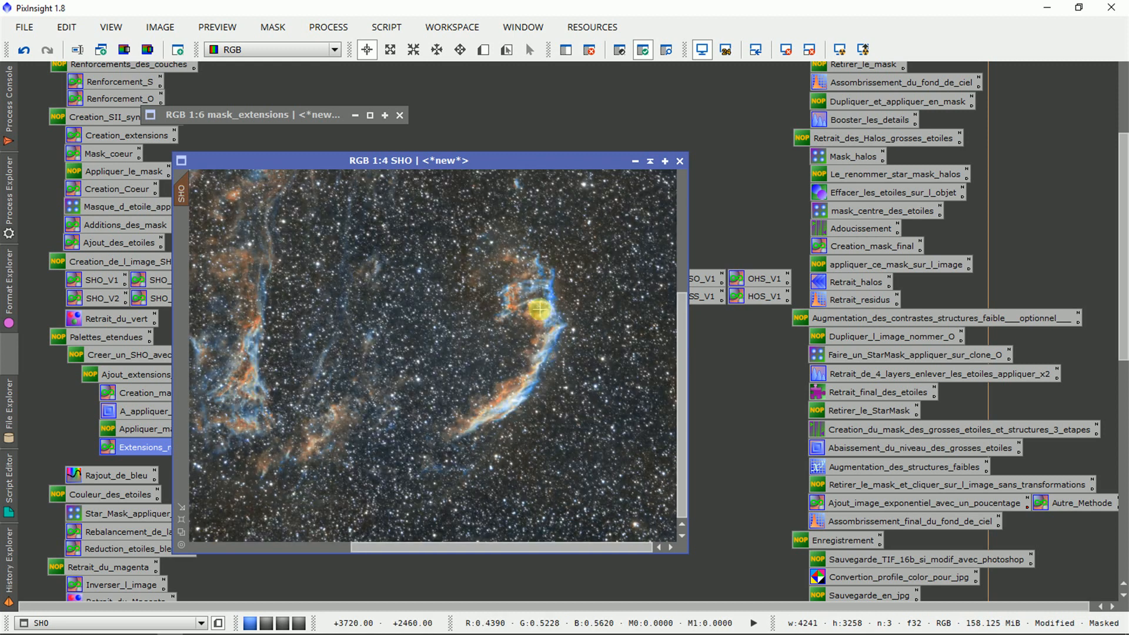
scroll(534, 353, up, 2)
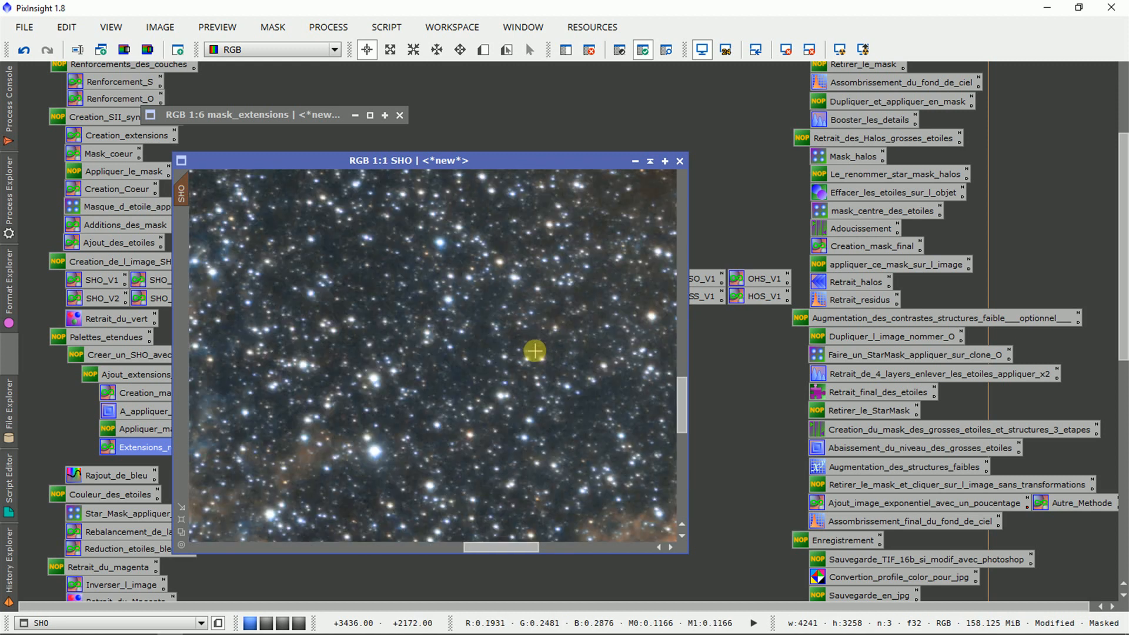
drag(496, 545, 541, 539)
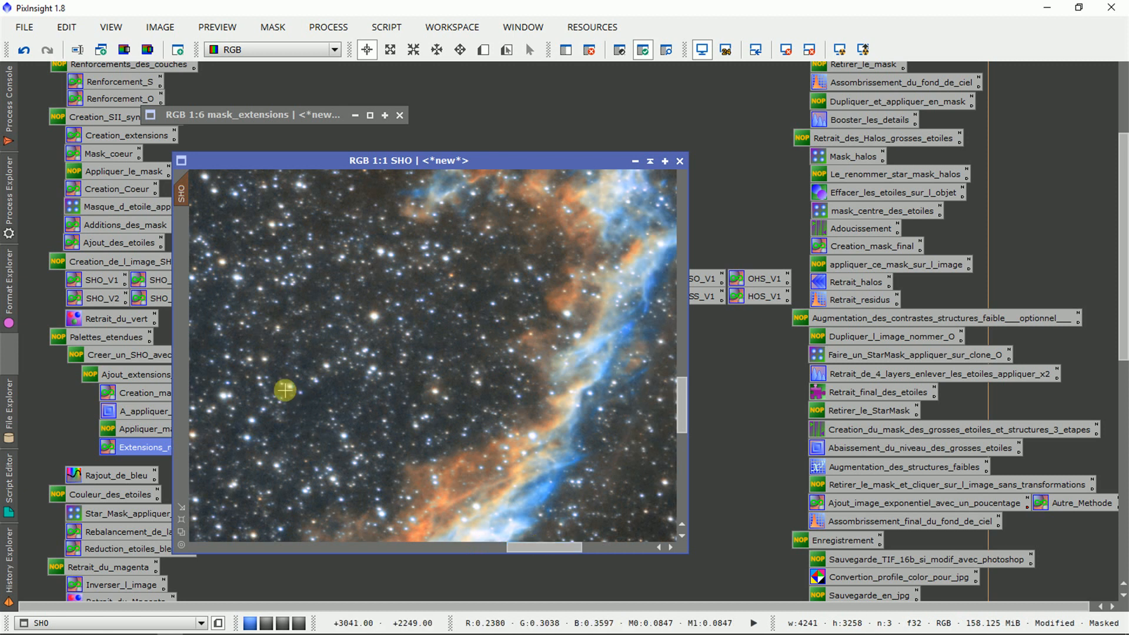
click(24, 49)
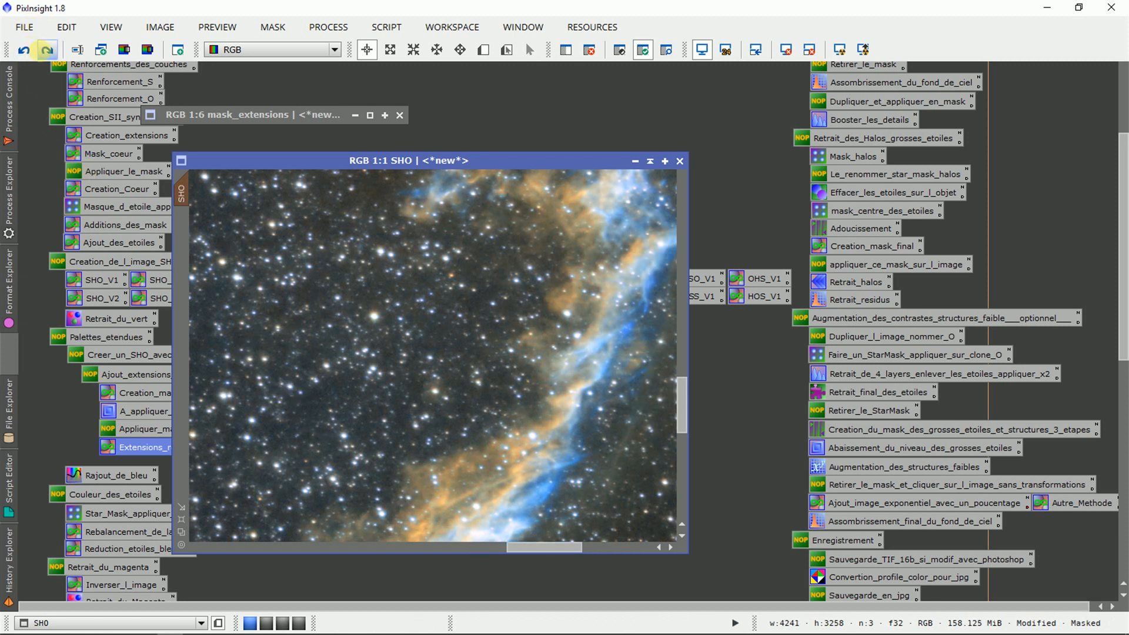
click(47, 49)
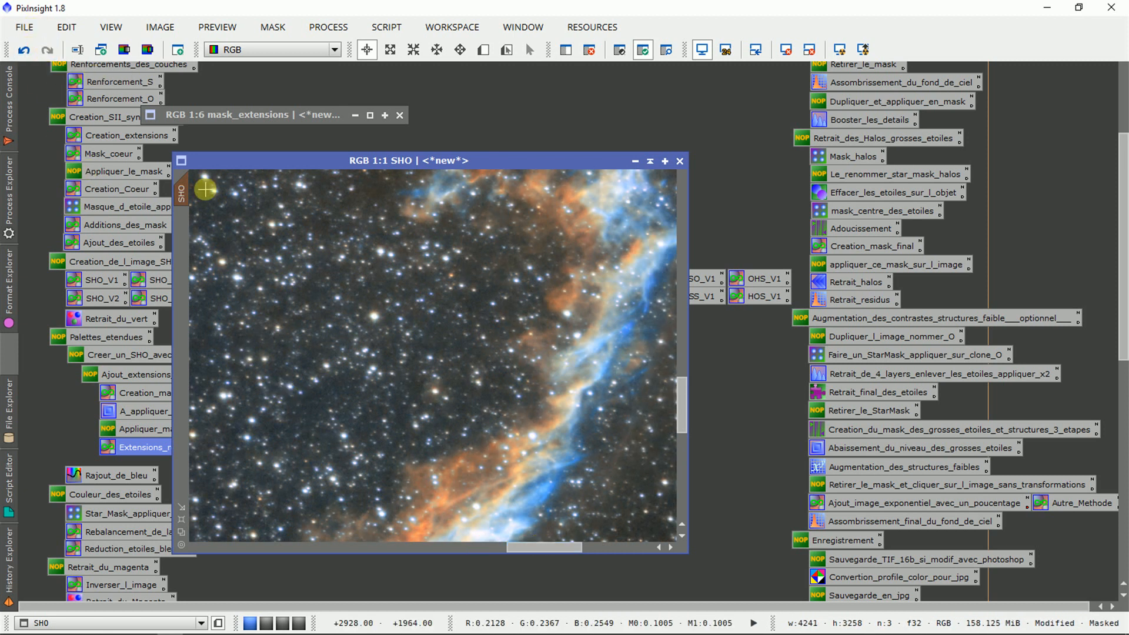
Compare the filament around the bright star at 1:1 with and without Extensions_roses, finishing with the full image in view
drag(542, 546, 282, 544)
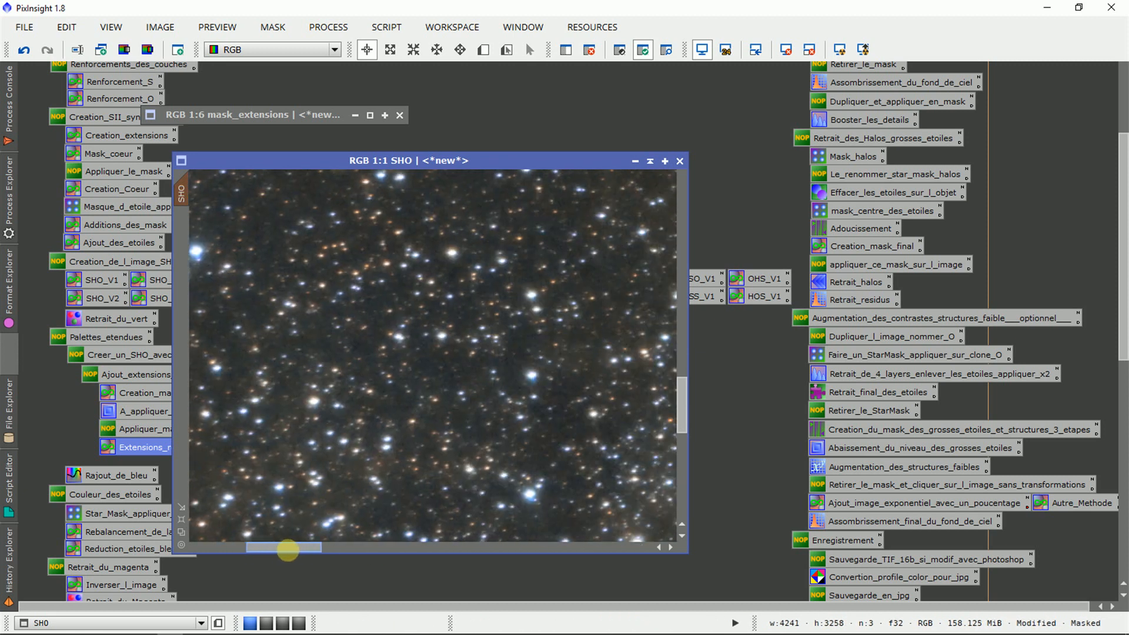
drag(681, 403, 681, 307)
drag(255, 542, 308, 546)
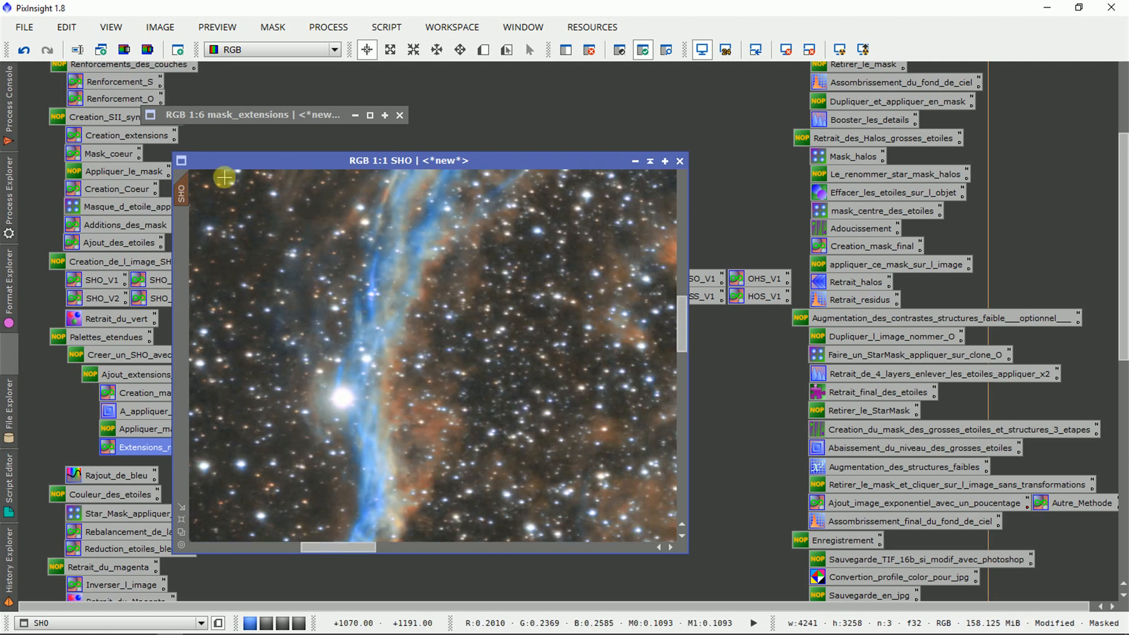
click(24, 50)
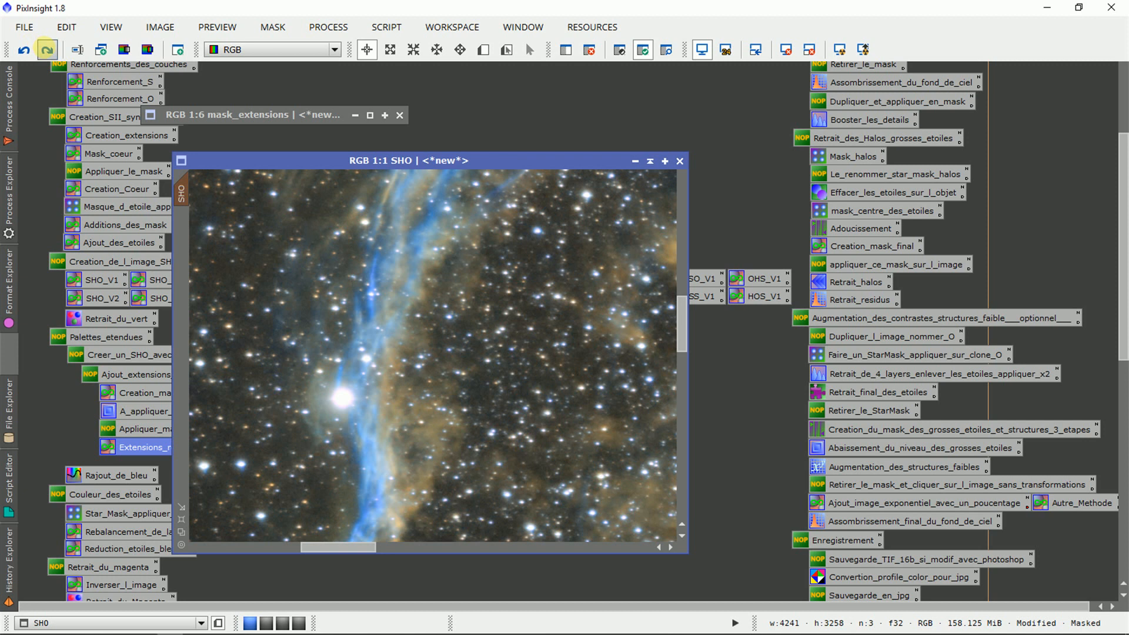
scroll(463, 371, up, 1)
scroll(463, 371, down, 4)
scroll(462, 370, down, 1)
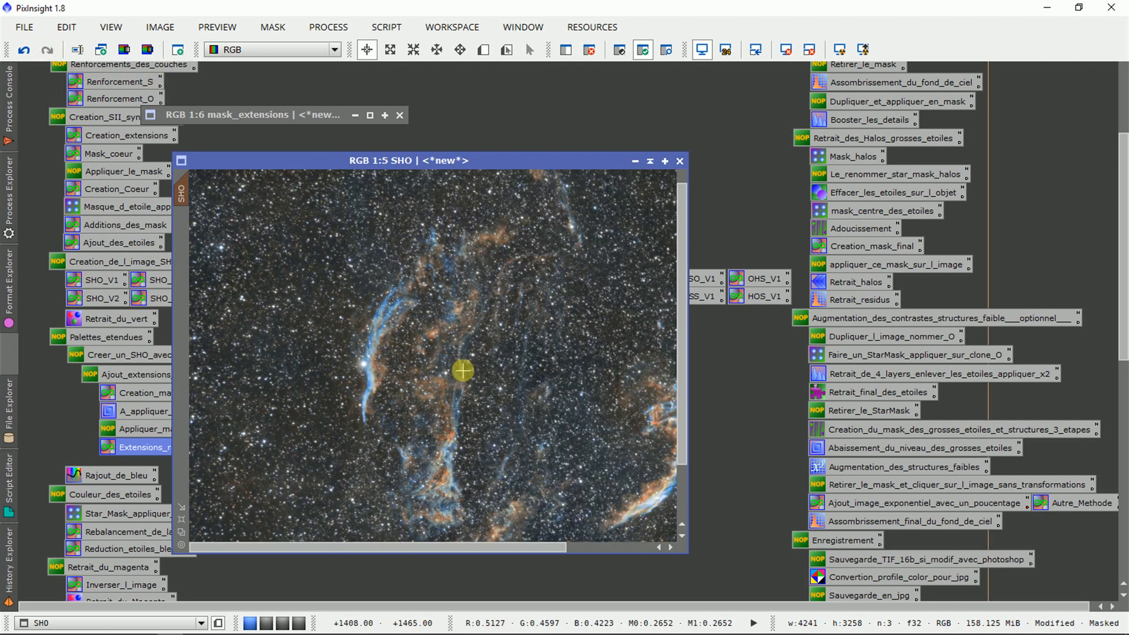
scroll(463, 370, down, 1)
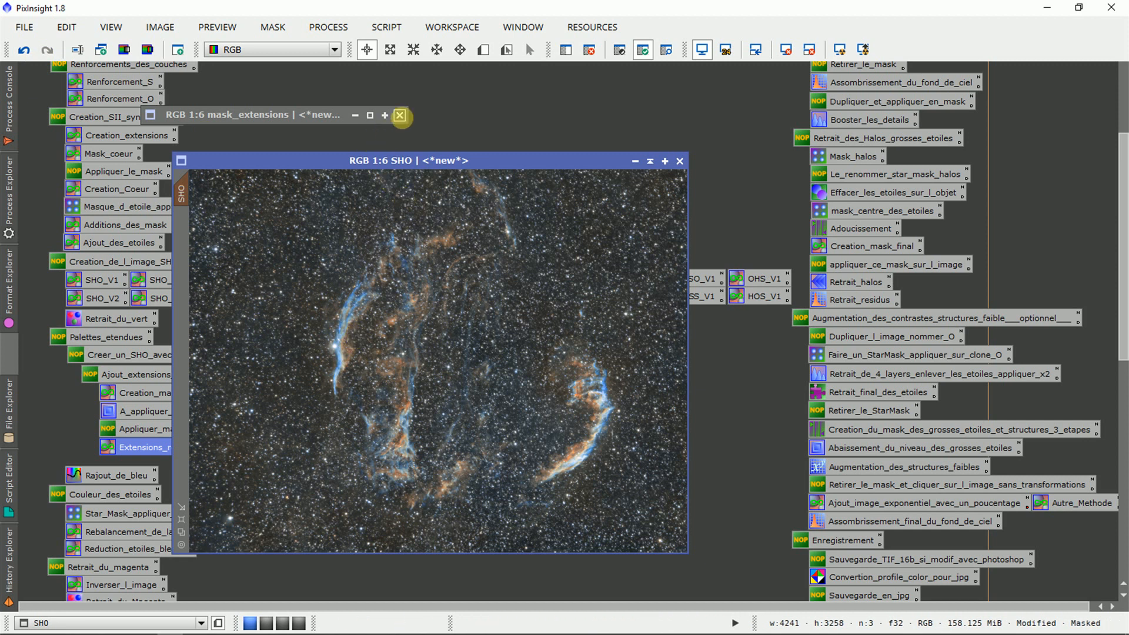
Close the mask_extensions image and move the SHO window off the process icons
click(400, 116)
click(531, 358)
click(532, 358)
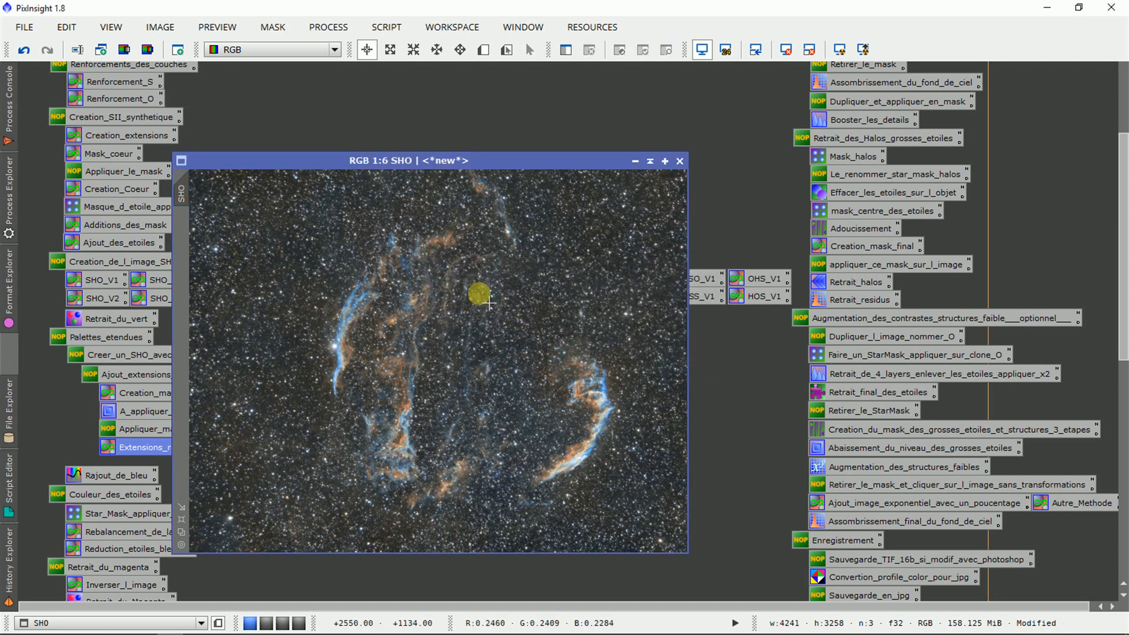
drag(352, 167, 735, 176)
Highlight the Ajout_extensions_roses process group and the Ajout_de_nuances_vertes_et_bleues group to review their processes
drag(75, 374, 220, 442)
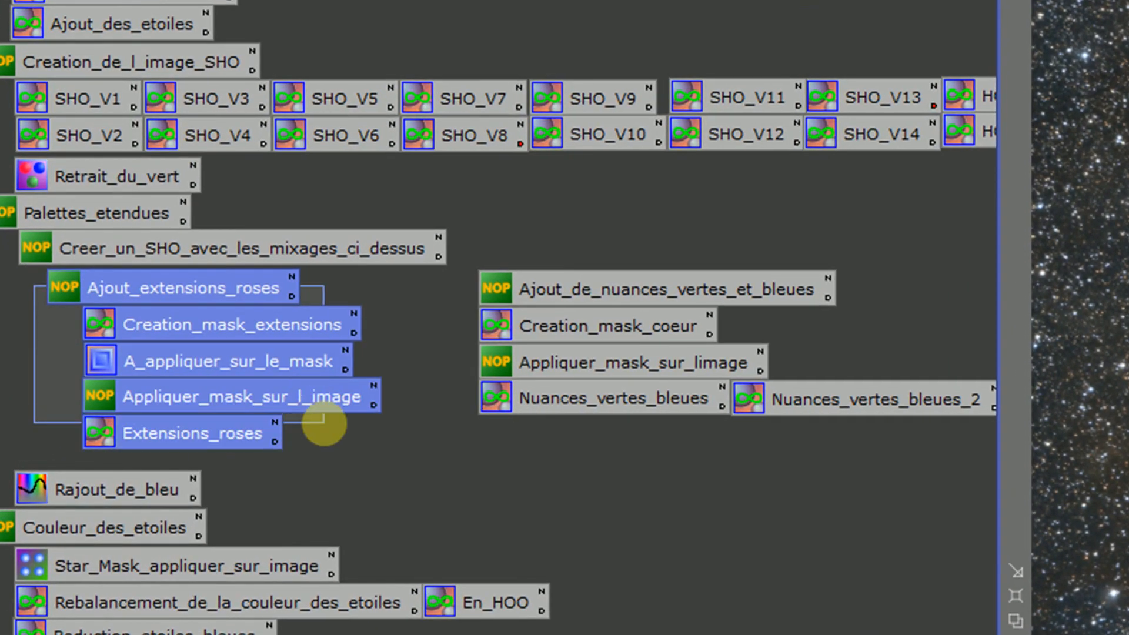
drag(324, 423, 323, 424)
click(609, 236)
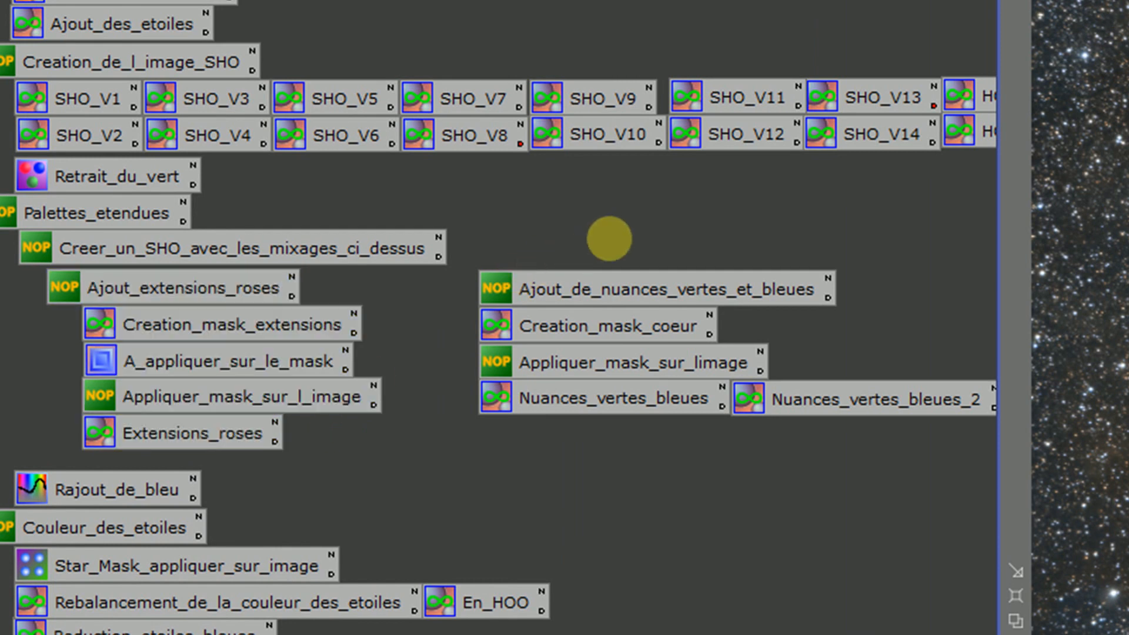
drag(511, 253, 843, 444)
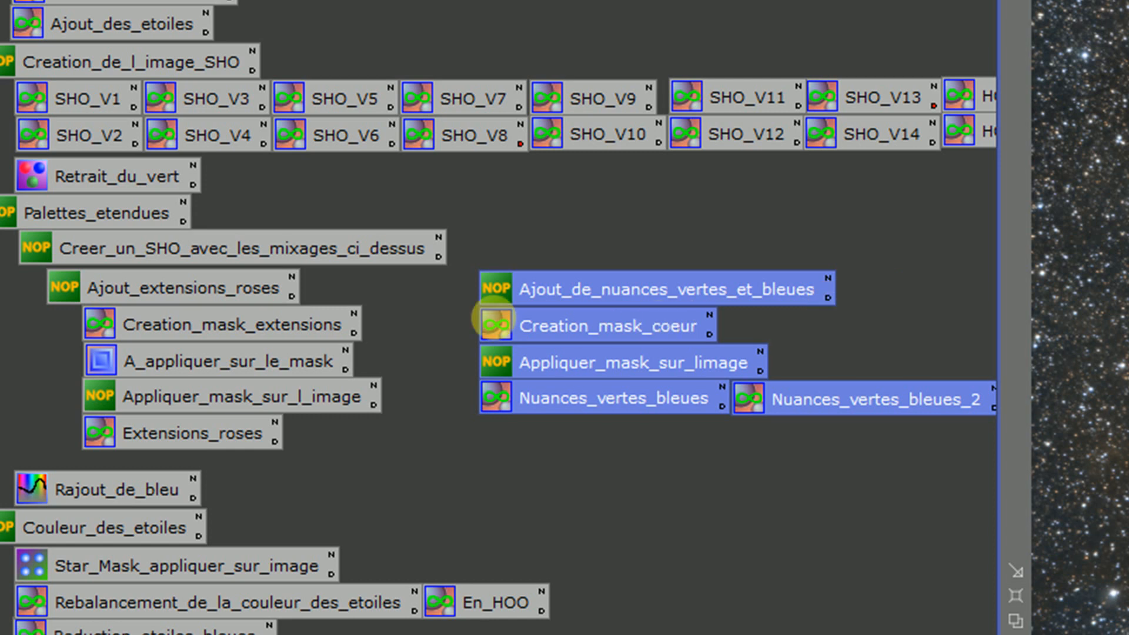
click(444, 308)
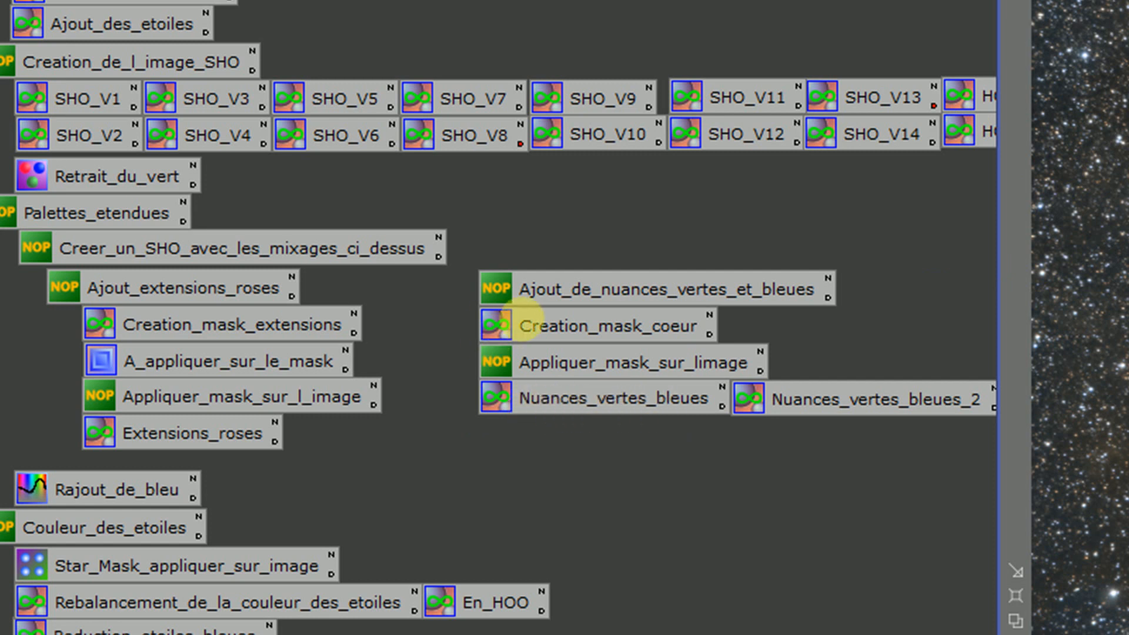
Create the mask_coeur image with the Creation_mask_coeur PixelMath process and move the mask window clear of the process icons
double_click(528, 322)
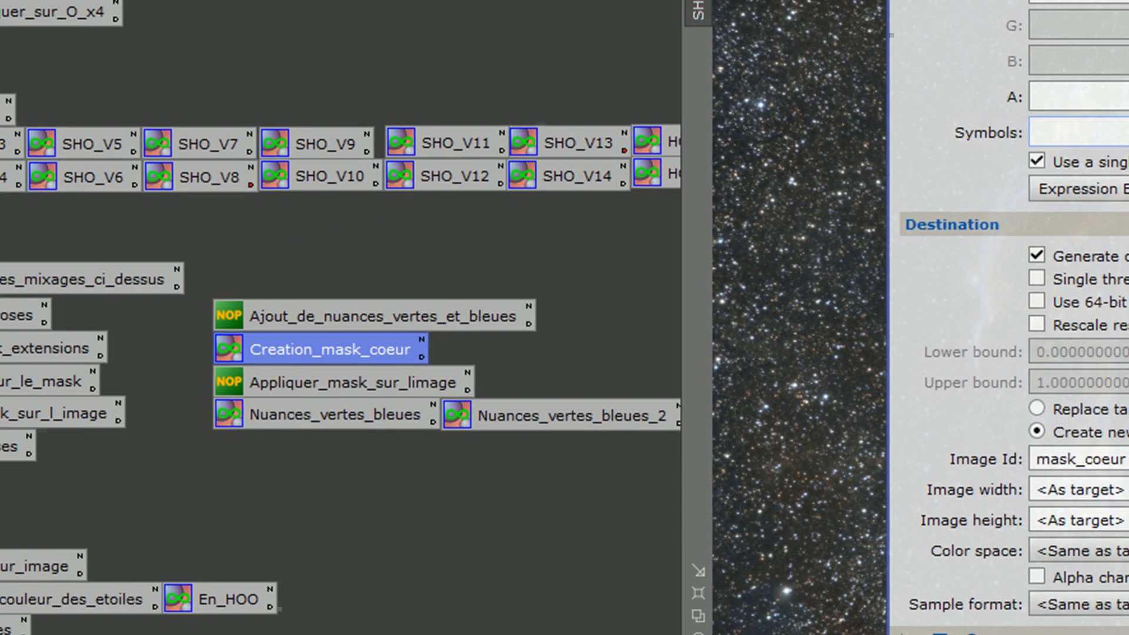
drag(832, 74, 1123, 168)
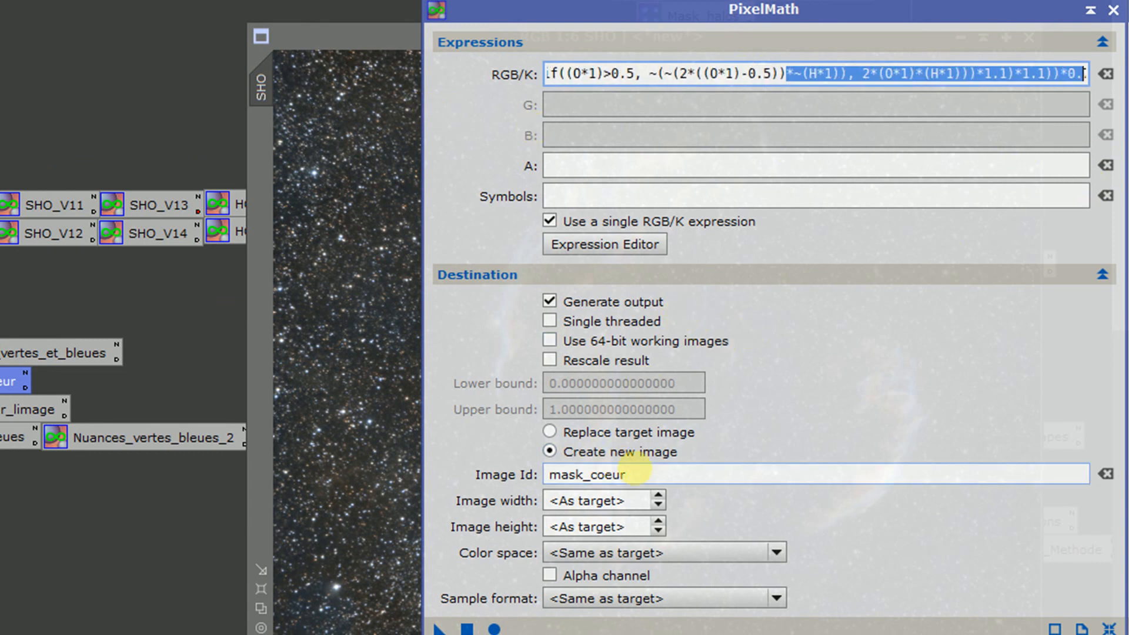
double_click(612, 474)
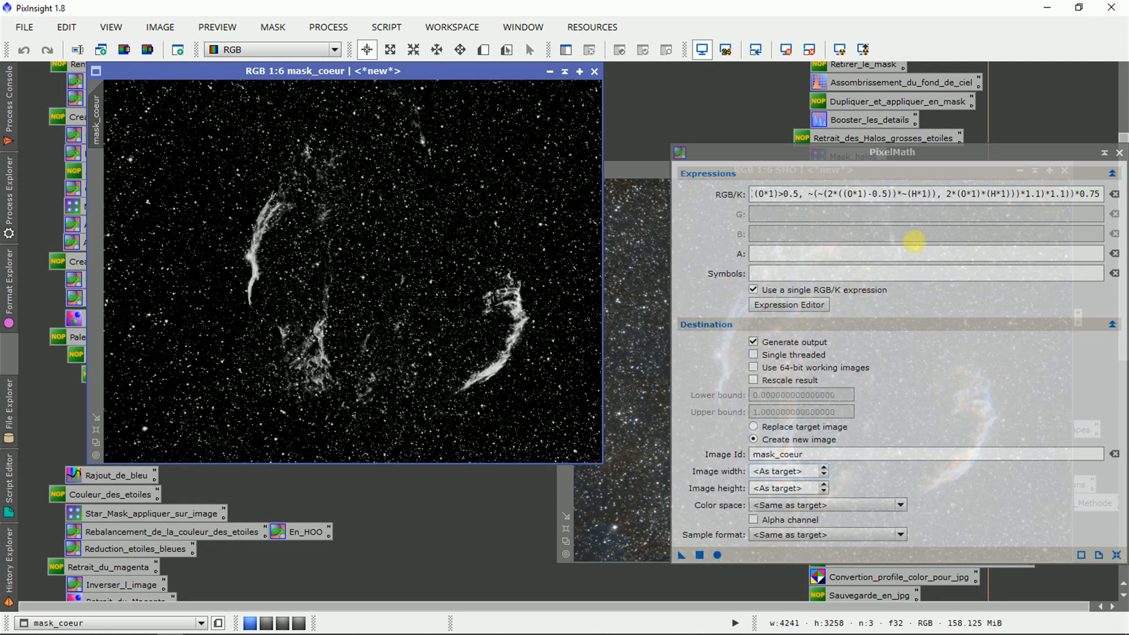
click(1119, 153)
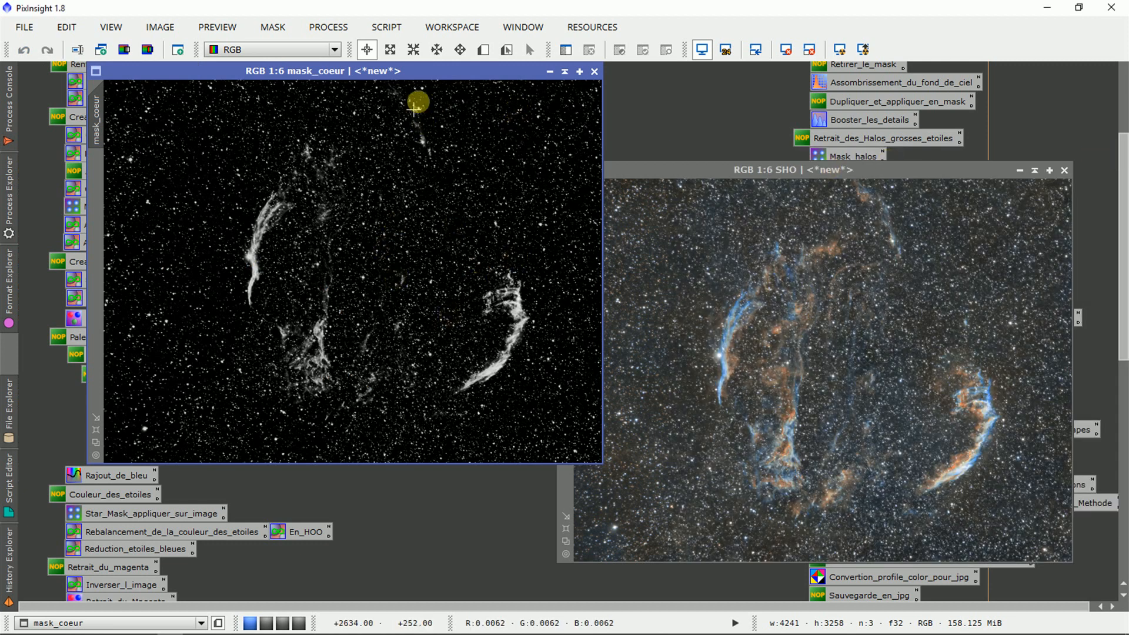
drag(359, 70, 762, 125)
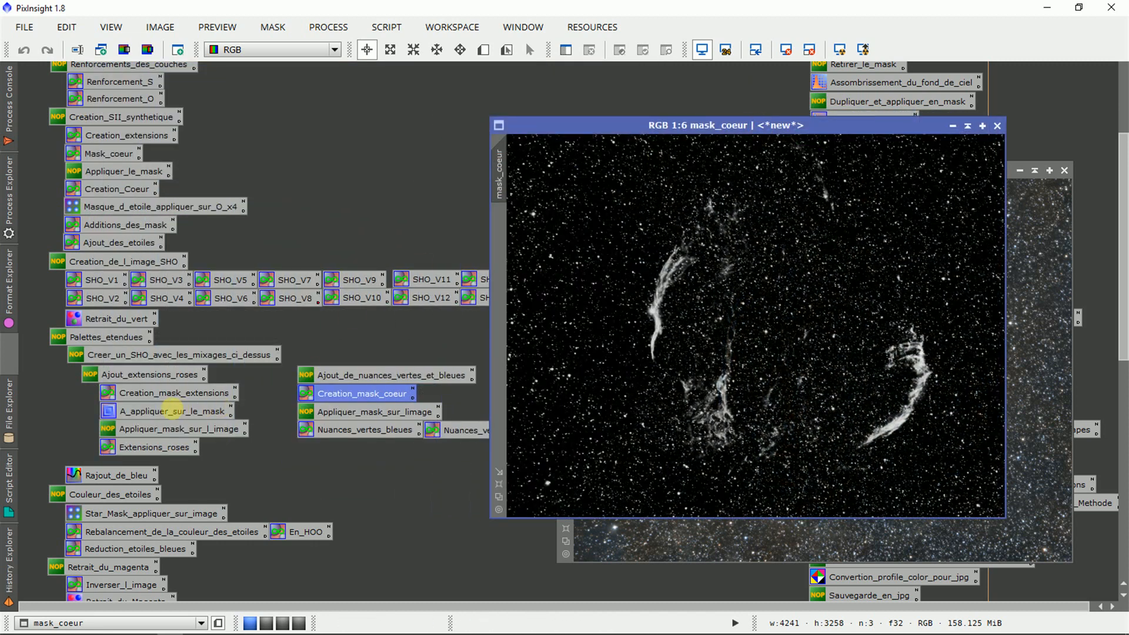
Inspect the nebula filaments in the mask_coeur image at closer magnification and return to the full view
scroll(693, 390, up, 3)
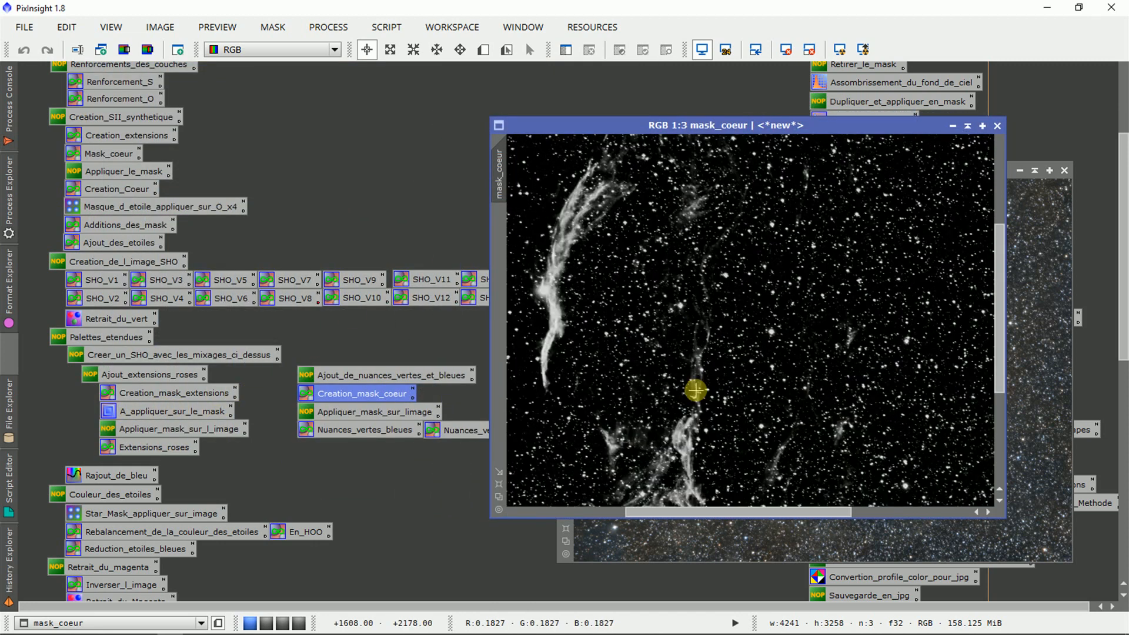
scroll(714, 504, up, 3)
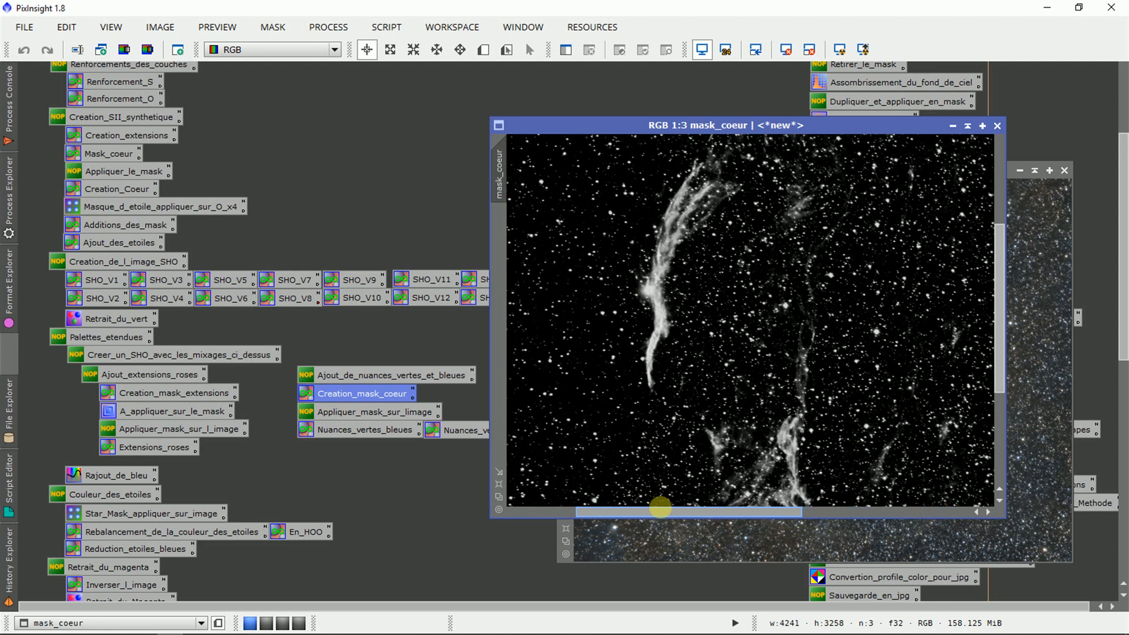
scroll(713, 396, down, 7)
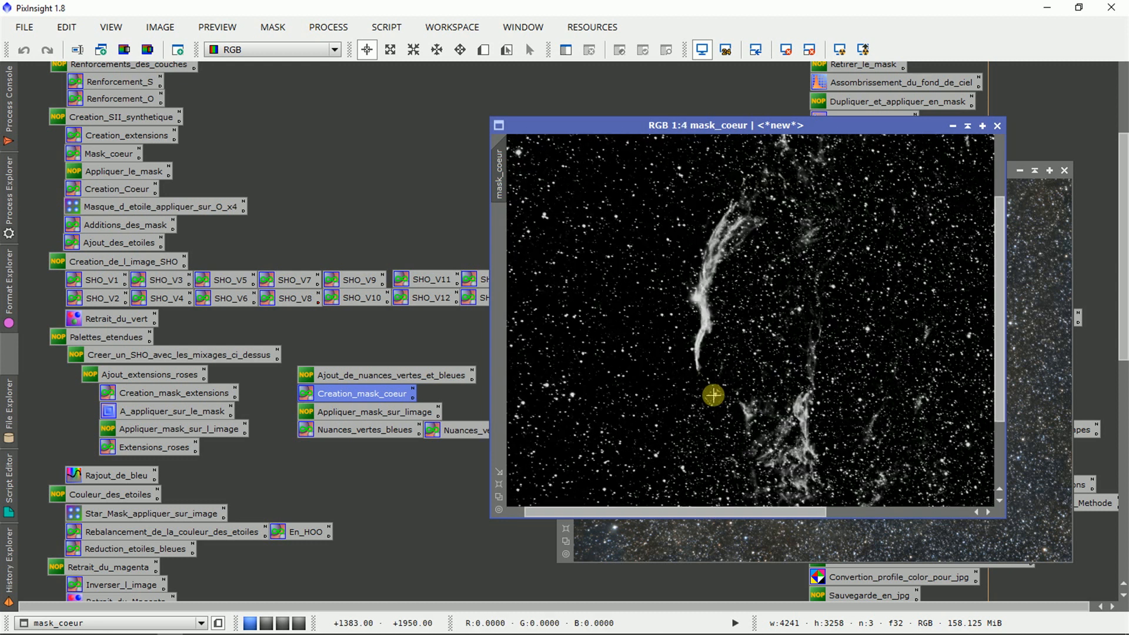
scroll(713, 396, up, 1)
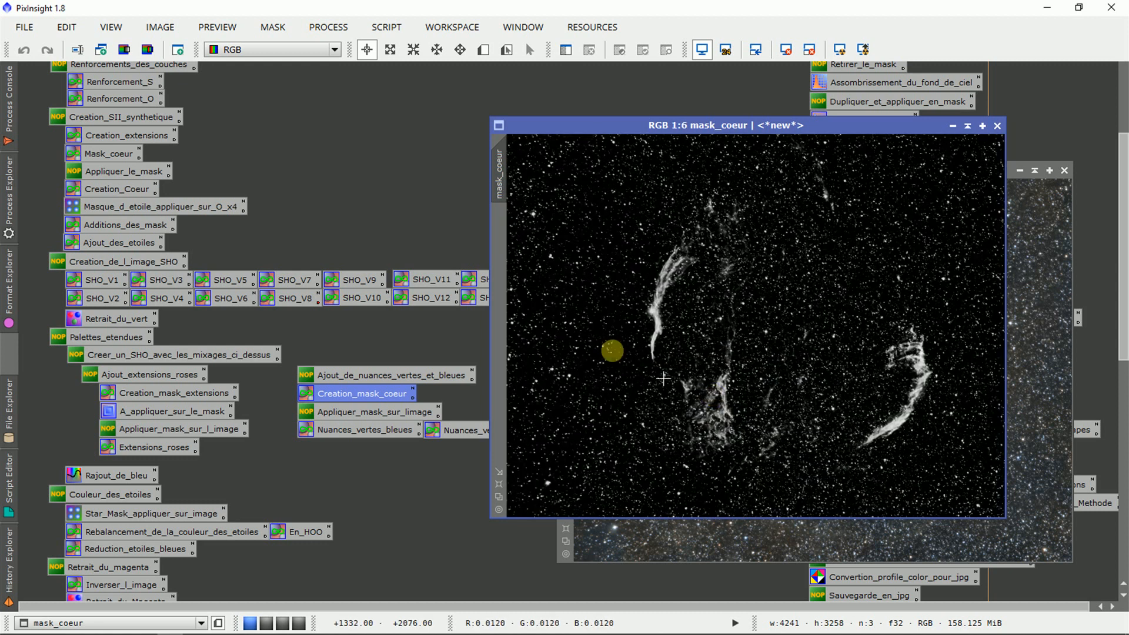
Move the mask_coeur window clear of the process icons and highlight the Ajout_de_nuances_vertes_et_bleues process group
mouse_move(79, 434)
mouse_down()
mouse_move(116, 442)
mouse_move(86, 441)
mouse_up()
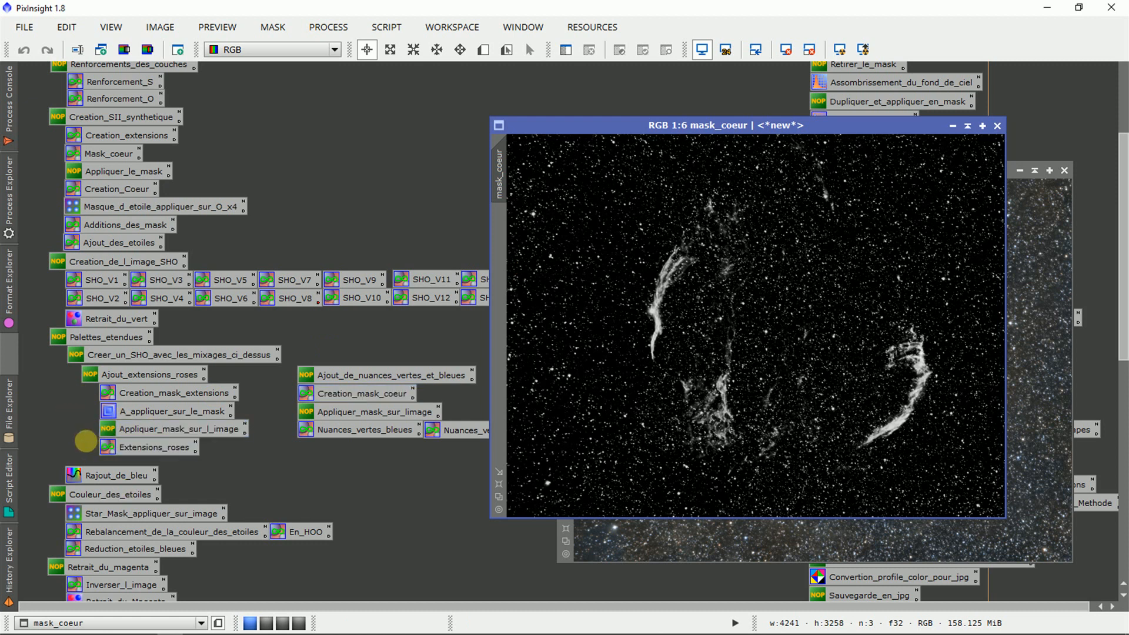
drag(528, 131, 660, 165)
drag(284, 435, 503, 366)
drag(653, 157, 653, 167)
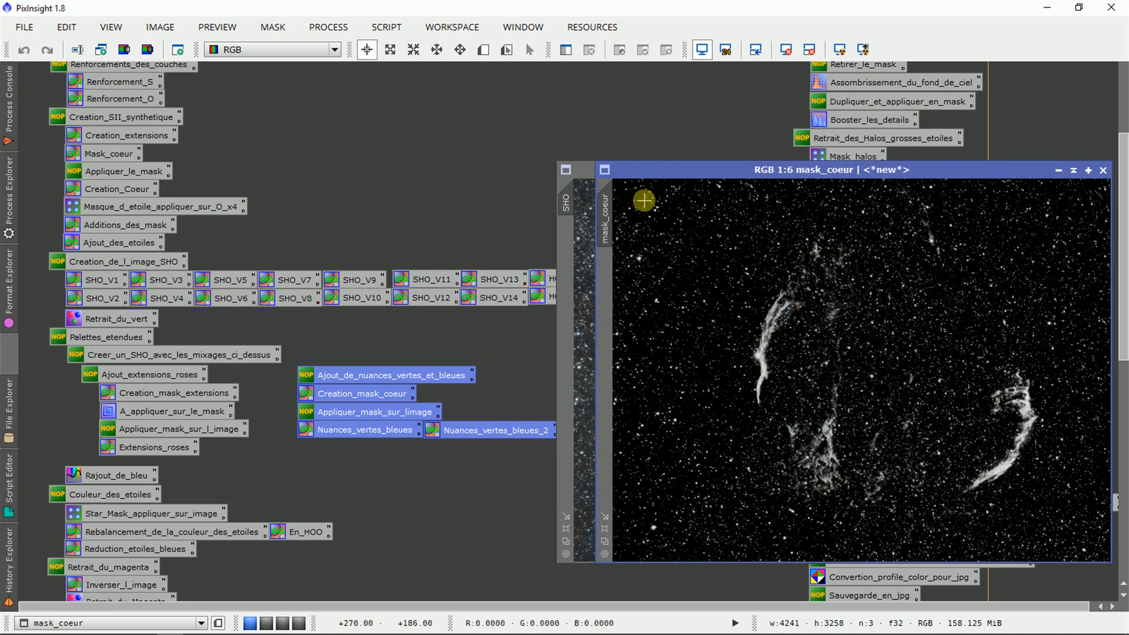
click(270, 409)
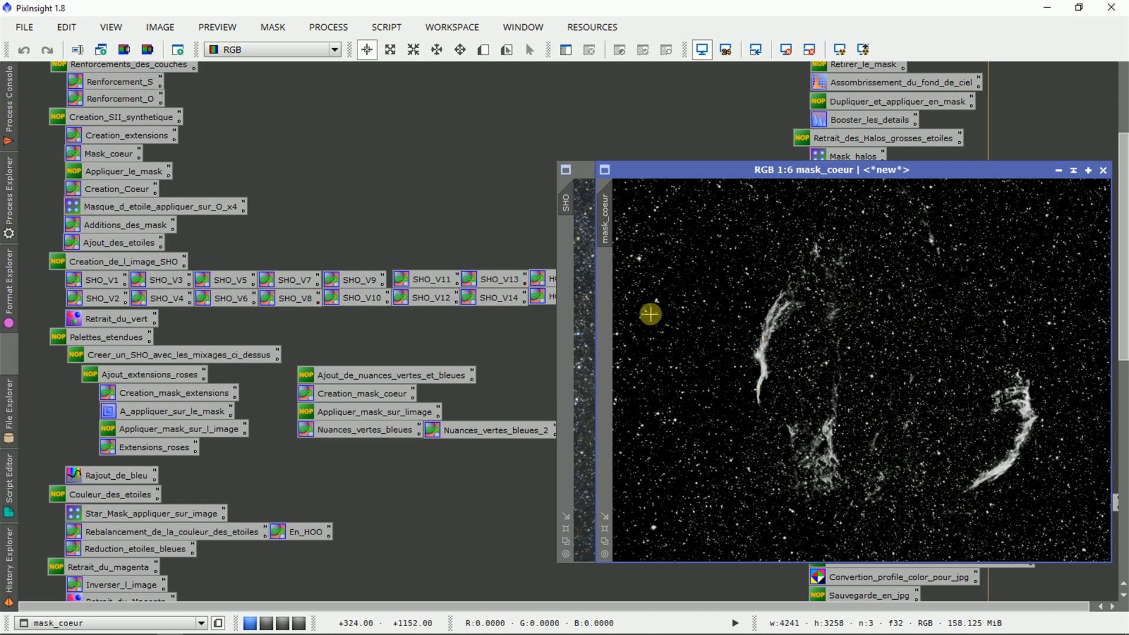
Apply mask_coeur as the mask of the SHO image, then shade the mask window and move it off the image
mouse_move(604, 204)
drag(603, 204, 568, 304)
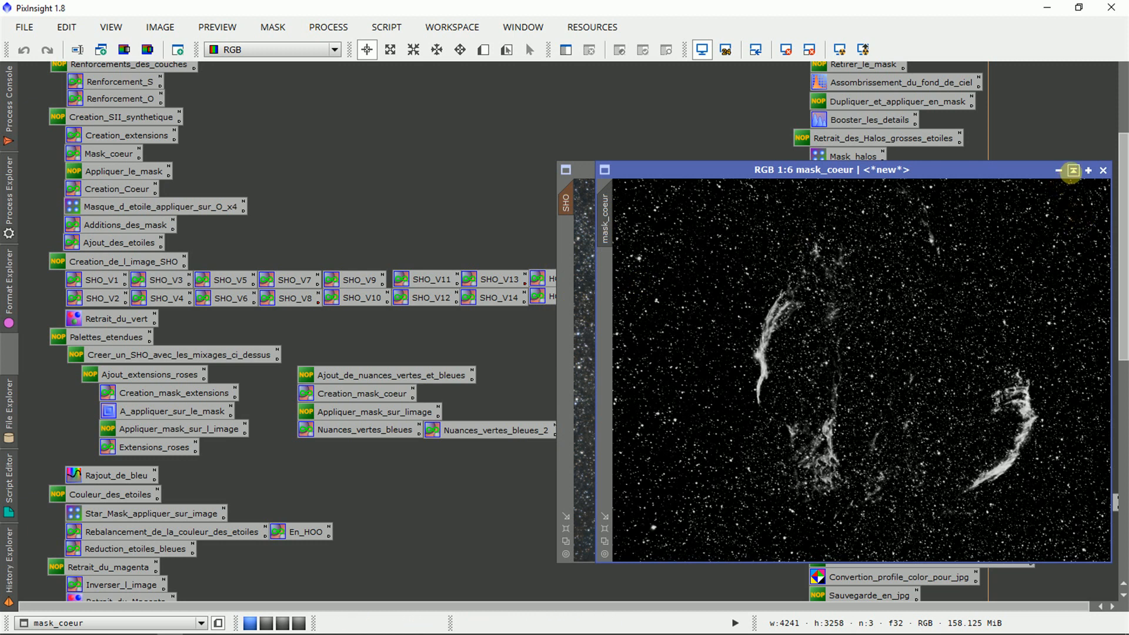
click(1072, 170)
mouse_move(888, 360)
mouse_down()
mouse_move(473, 287)
mouse_move(461, 214)
mouse_move(323, 172)
mouse_up()
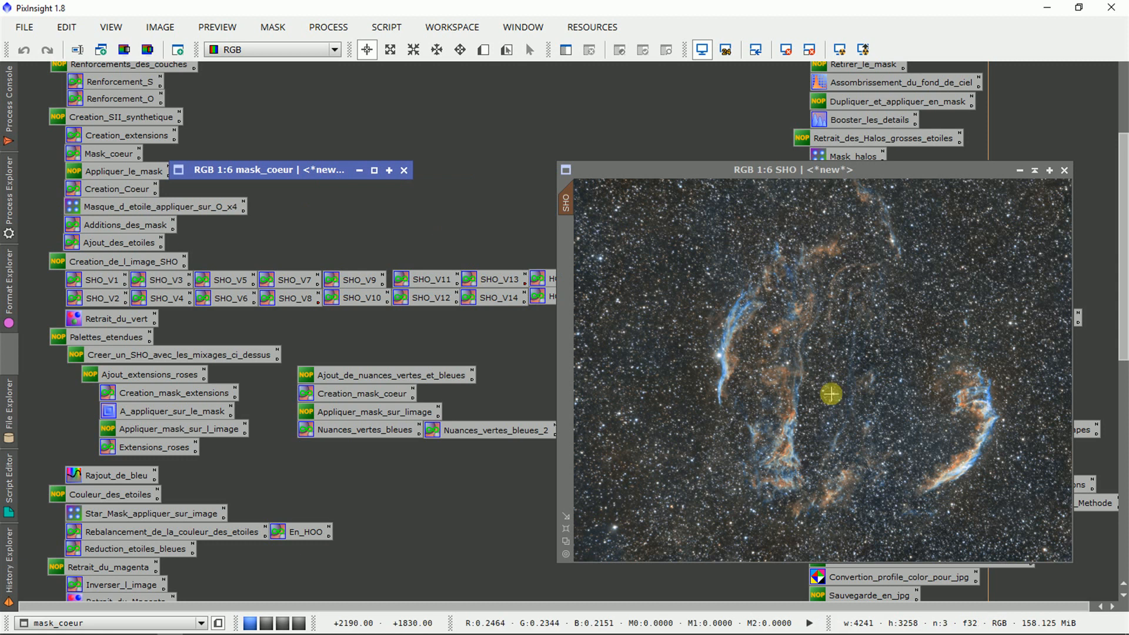
Open the Nuances_vertes_bleues PixelMath process beside the SHO image and review its channel expressions
click(390, 412)
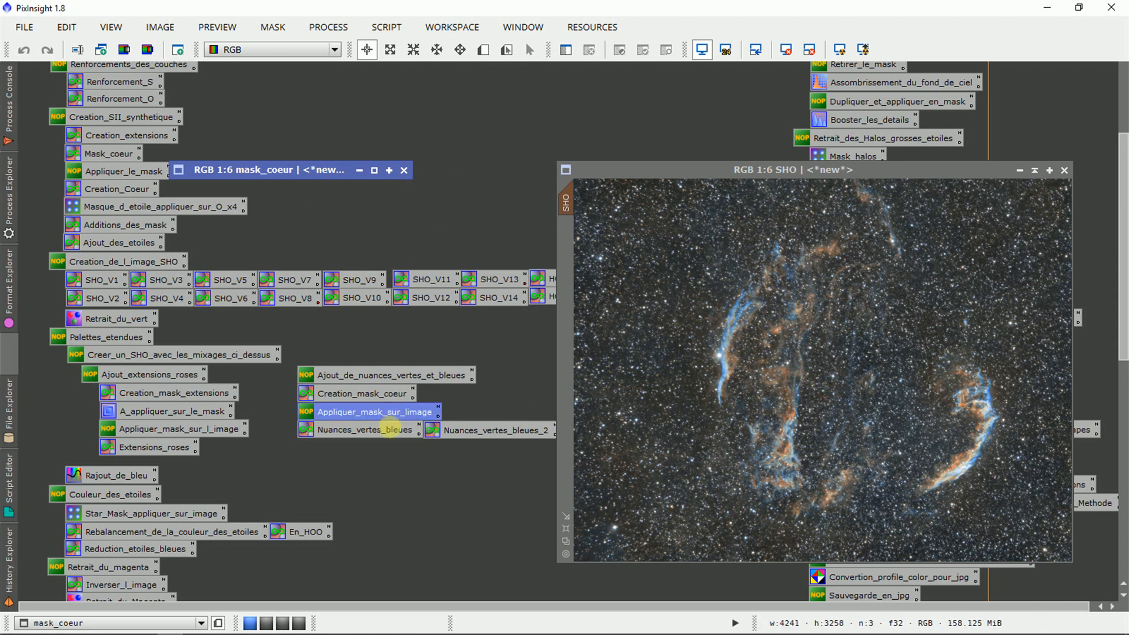
click(464, 428)
click(374, 427)
click(433, 434)
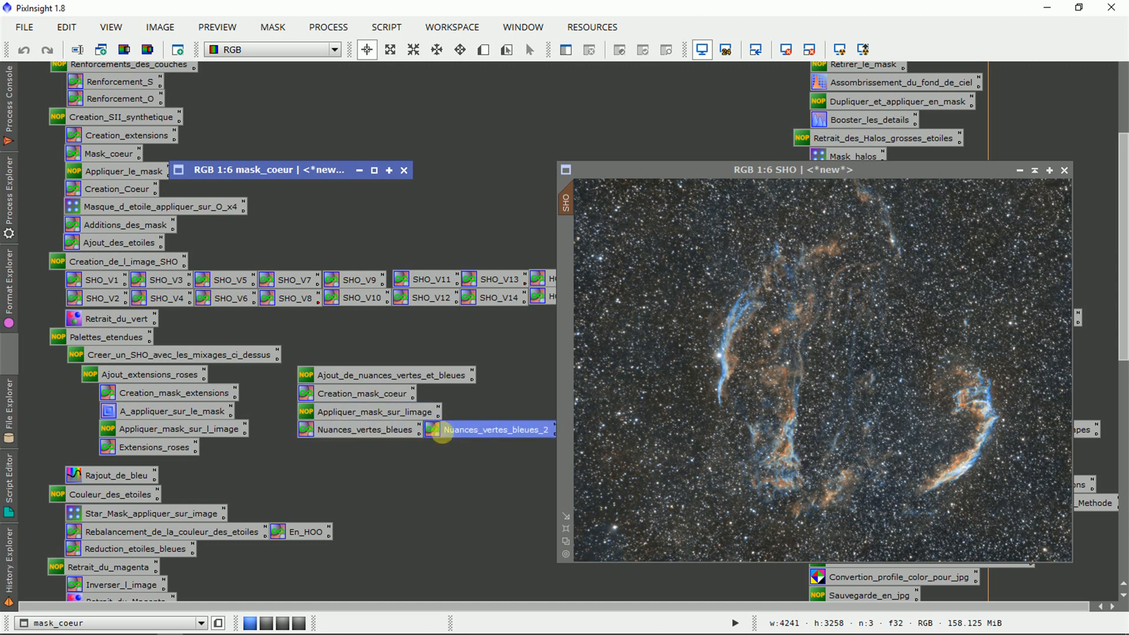
click(383, 428)
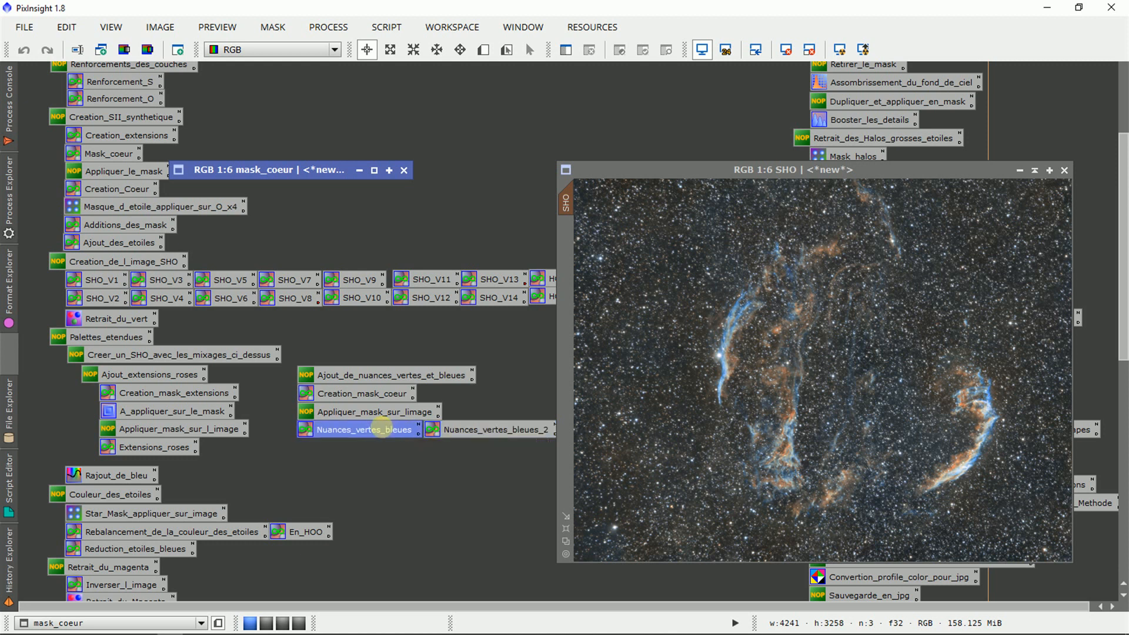
double_click(382, 428)
drag(623, 169, 272, 168)
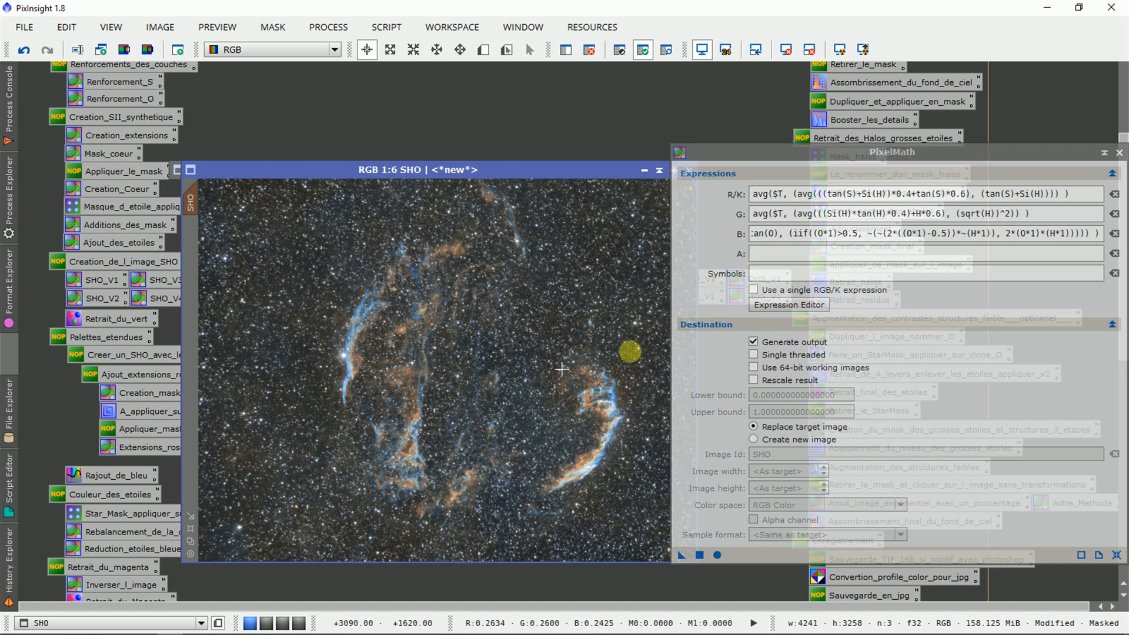
drag(794, 194, 1083, 194)
drag(732, 251, 626, 261)
drag(1050, 215, 640, 220)
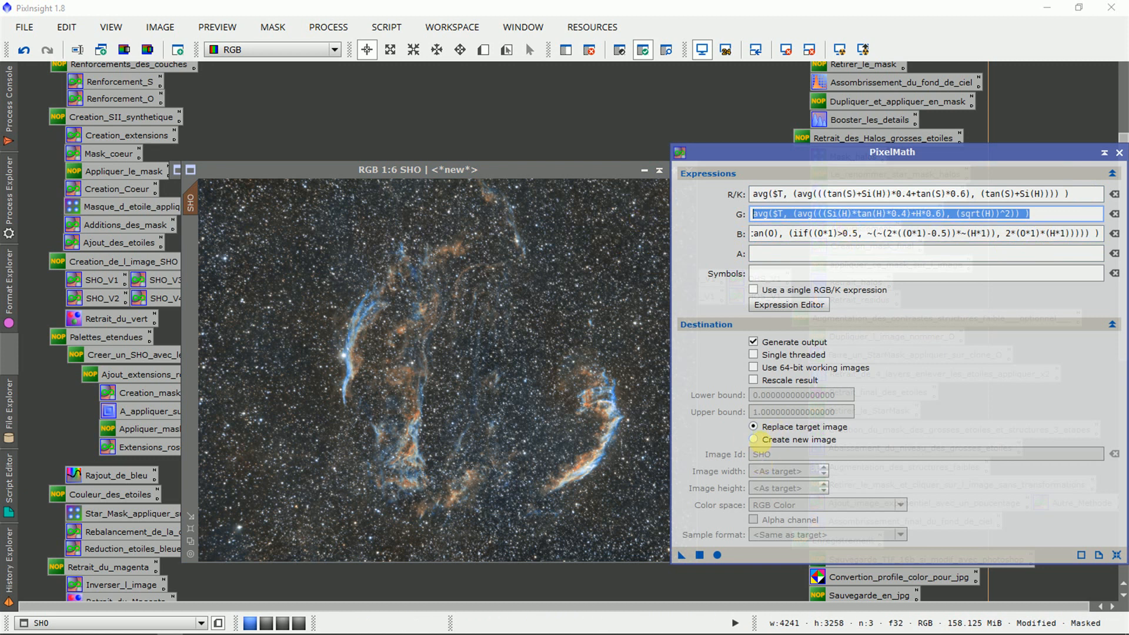
Apply the Nuances_vertes_bleues PixelMath process to the masked SHO image with Replace target image, and close the process
click(755, 439)
click(755, 426)
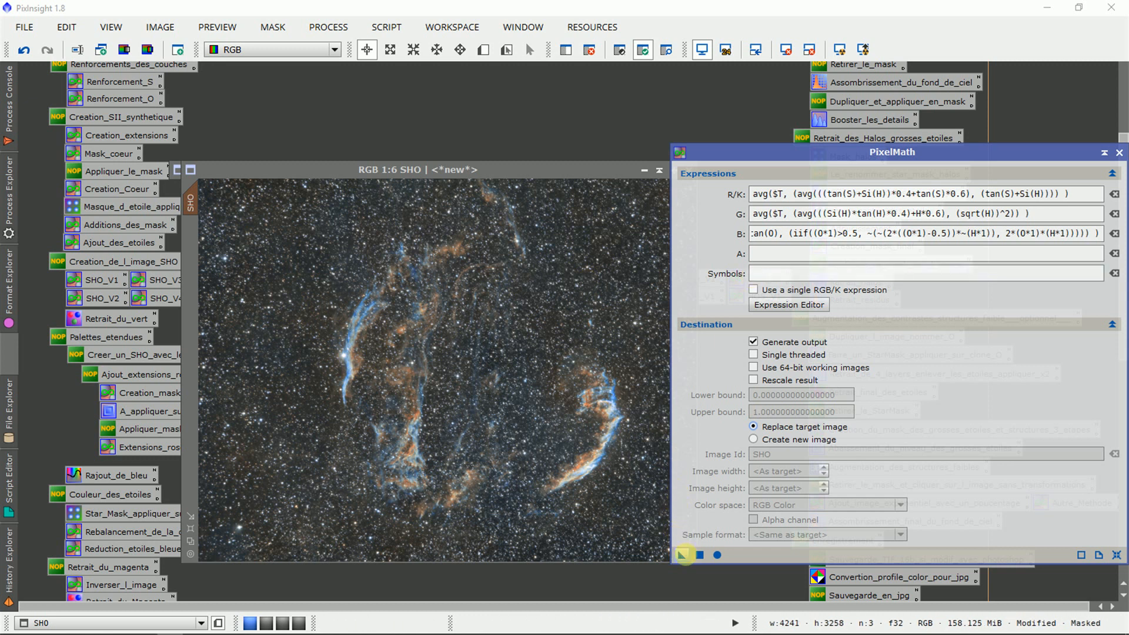
click(679, 554)
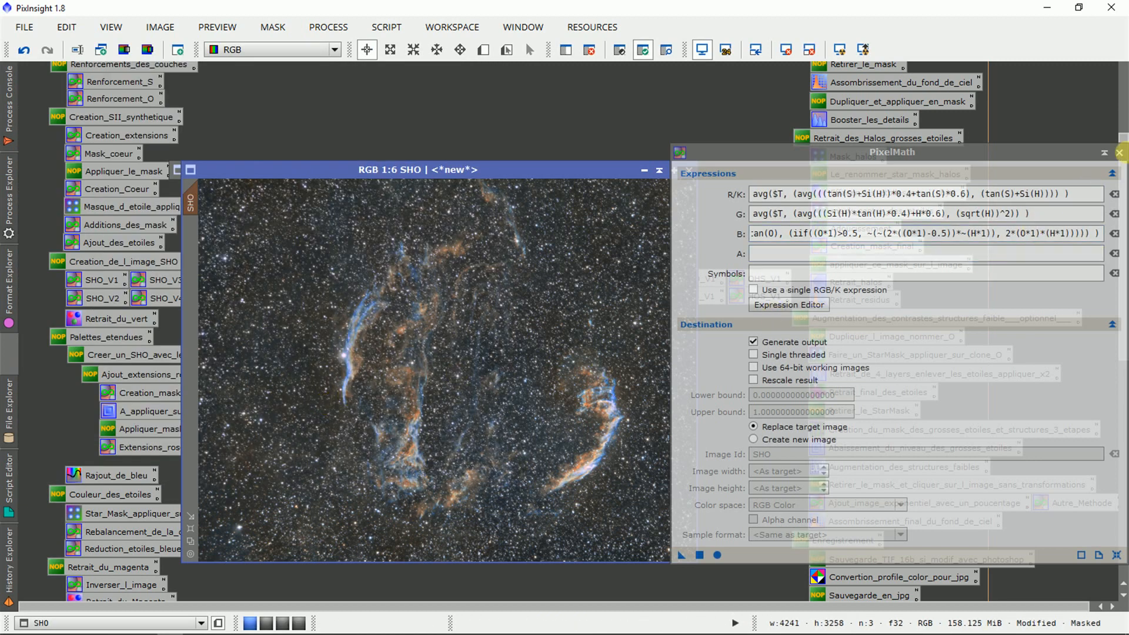
click(1119, 153)
Examine the nebula's left arc in SHO at 1:1 and compare it with and without the green-blue nuances
scroll(534, 404, up, 3)
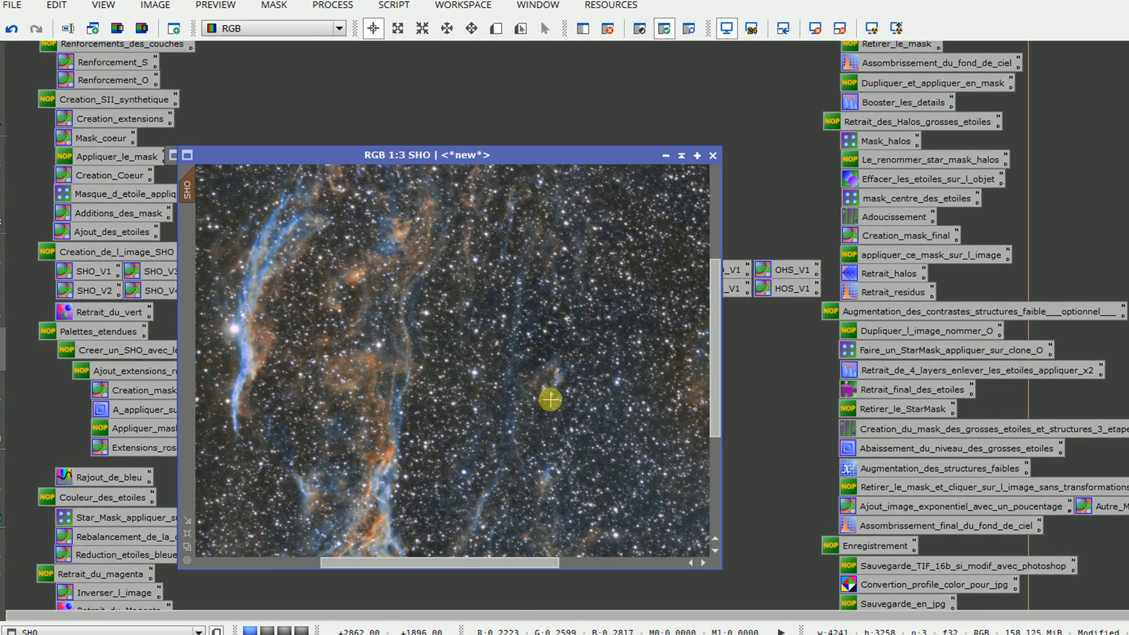
scroll(550, 399, up, 1)
drag(425, 563, 387, 563)
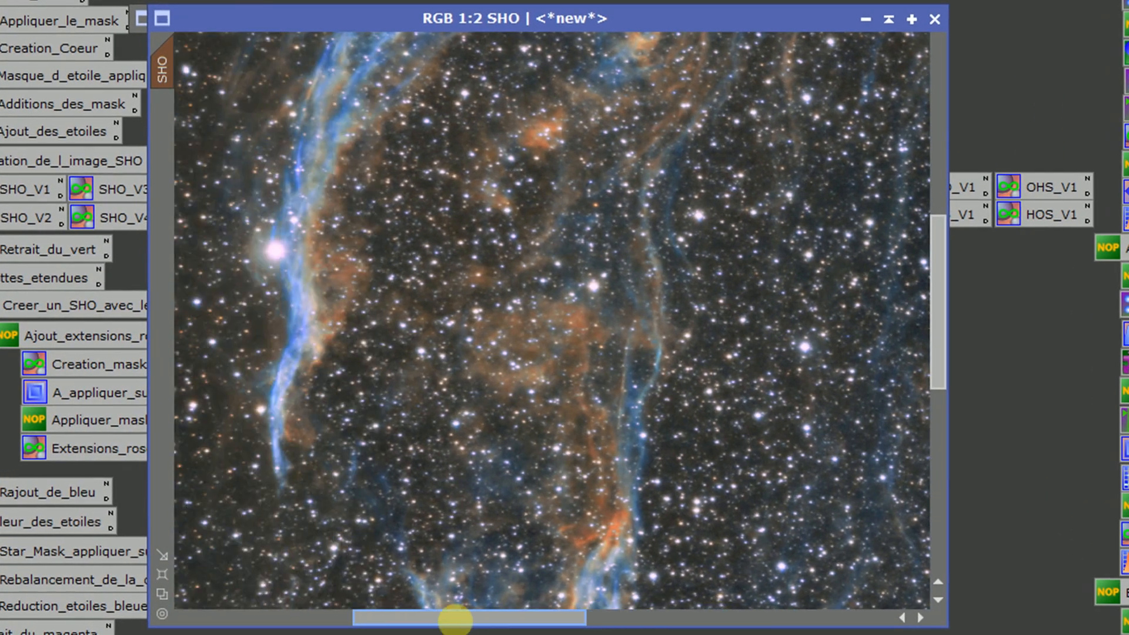
drag(454, 619, 403, 614)
scroll(468, 378, up, 3)
scroll(469, 378, down, 2)
drag(418, 607, 388, 603)
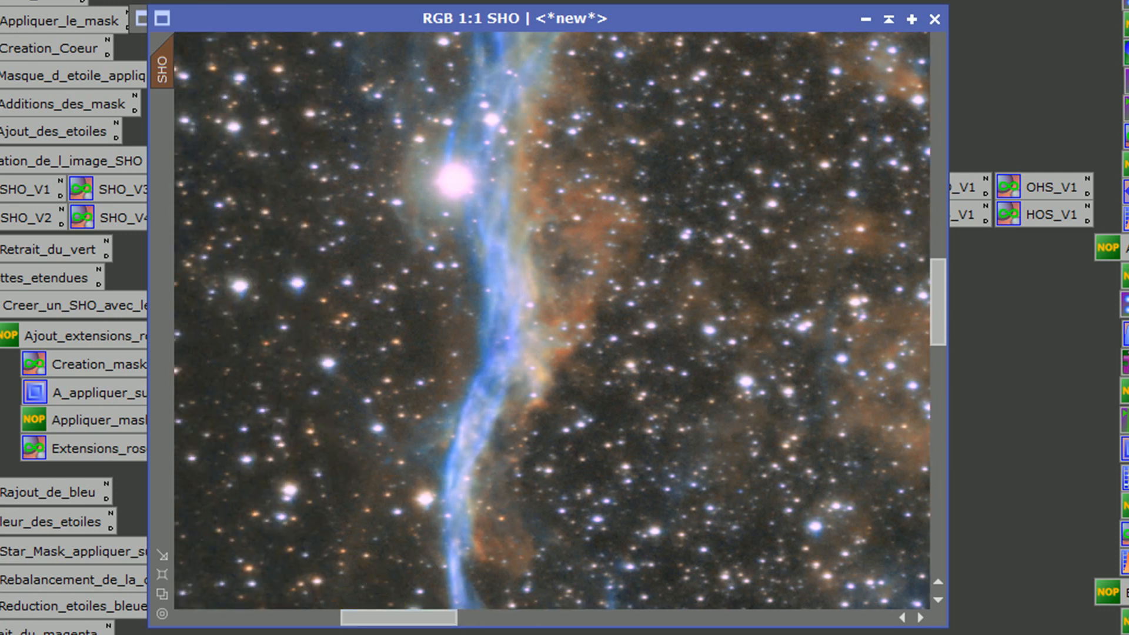
key(ctrl+y)
key(ctrl+z)
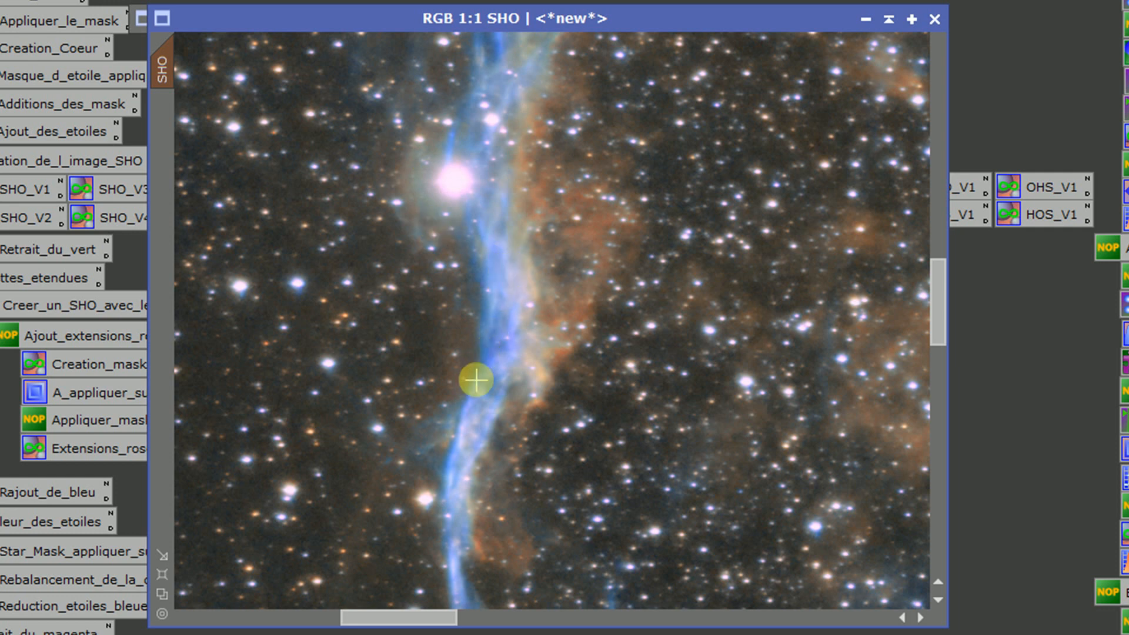
Compare the nebula's right arc in SHO at 1:1 before and after the color processing
drag(947, 312, 935, 261)
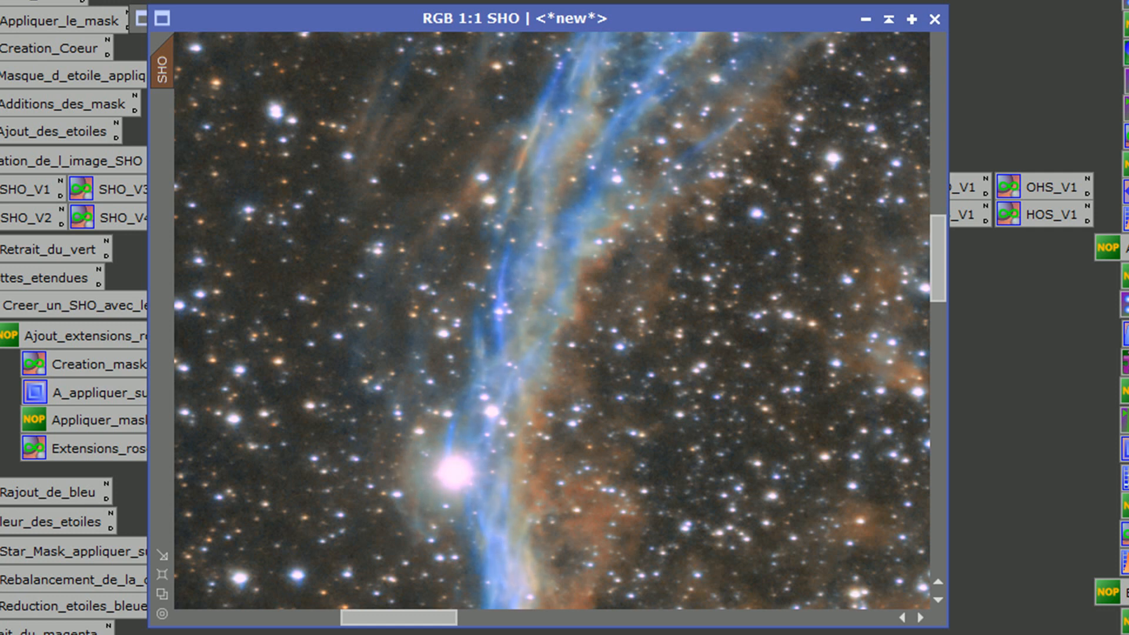
drag(366, 615, 707, 617)
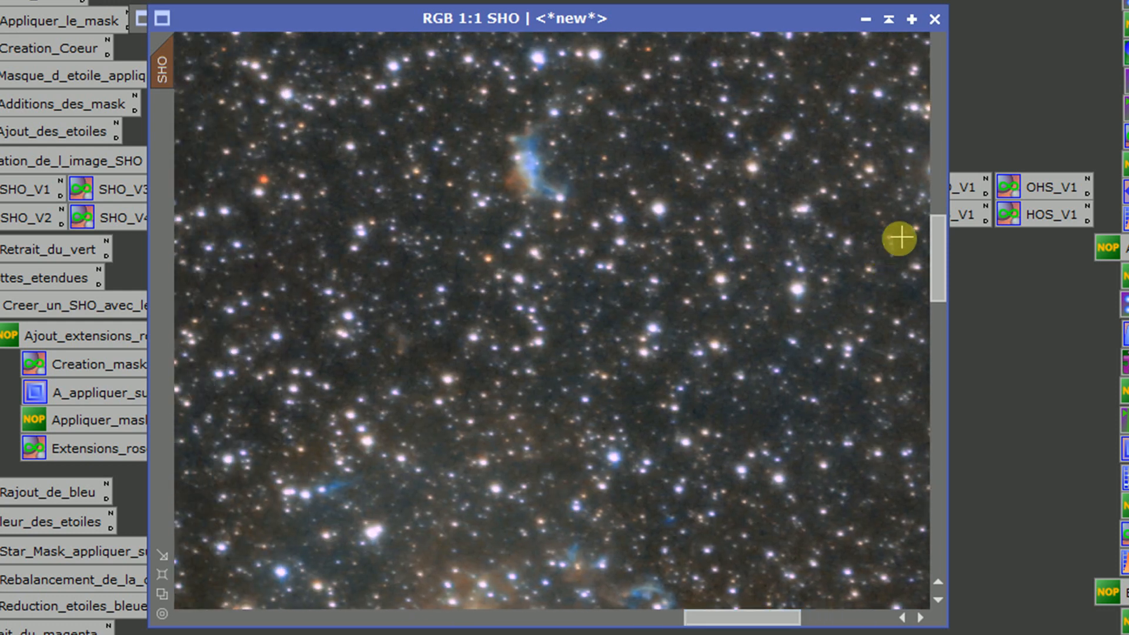
drag(932, 223, 939, 341)
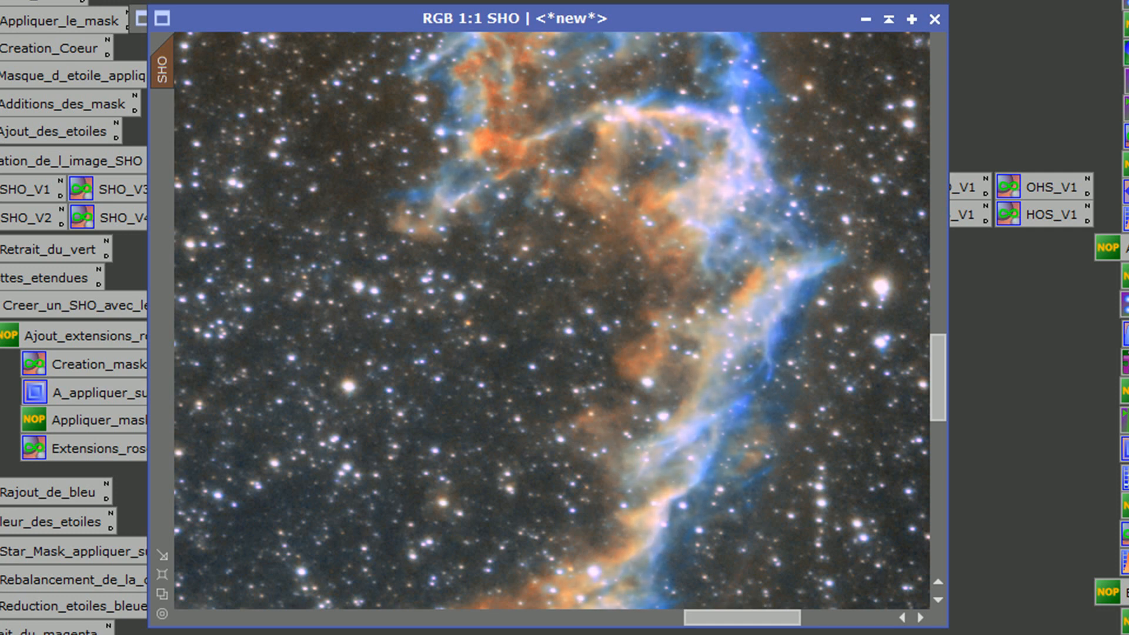
key(ctrl+z)
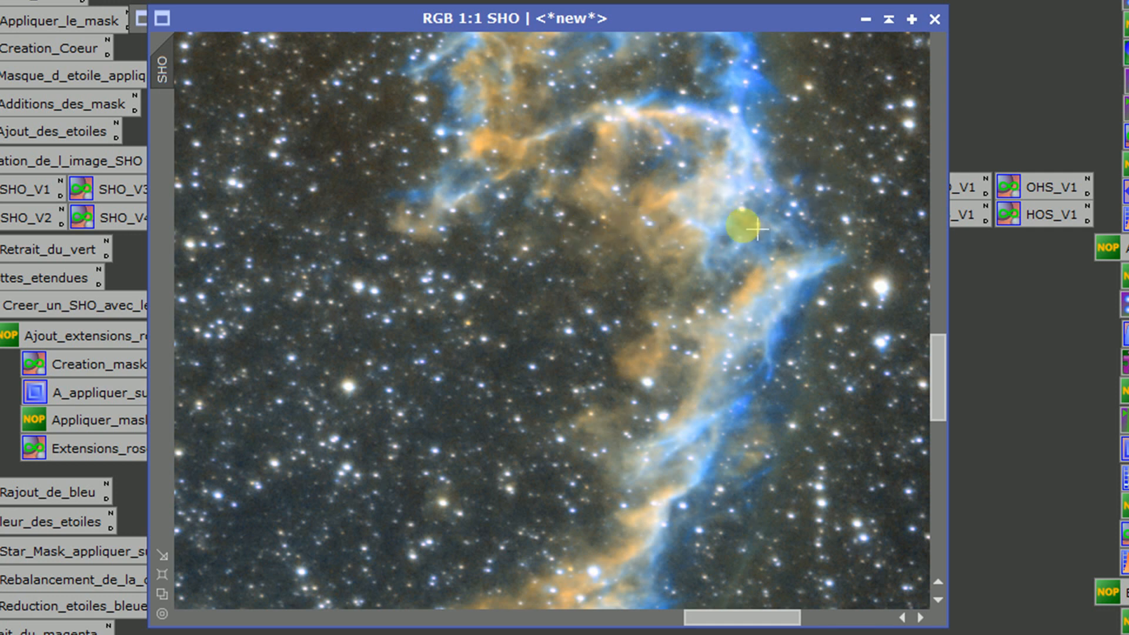
key(ctrl+y)
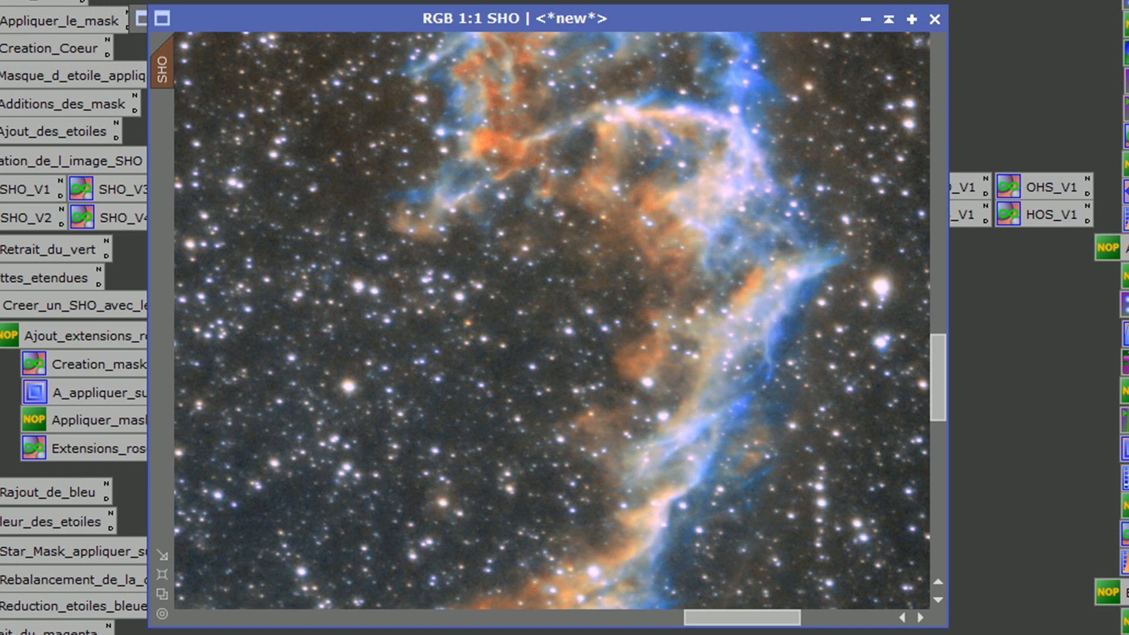
Move the SHO window off the process icons, apply the Nuances_vertes_bleues_2 PixelMath process to SHO and close it
drag(459, 18, 628, 7)
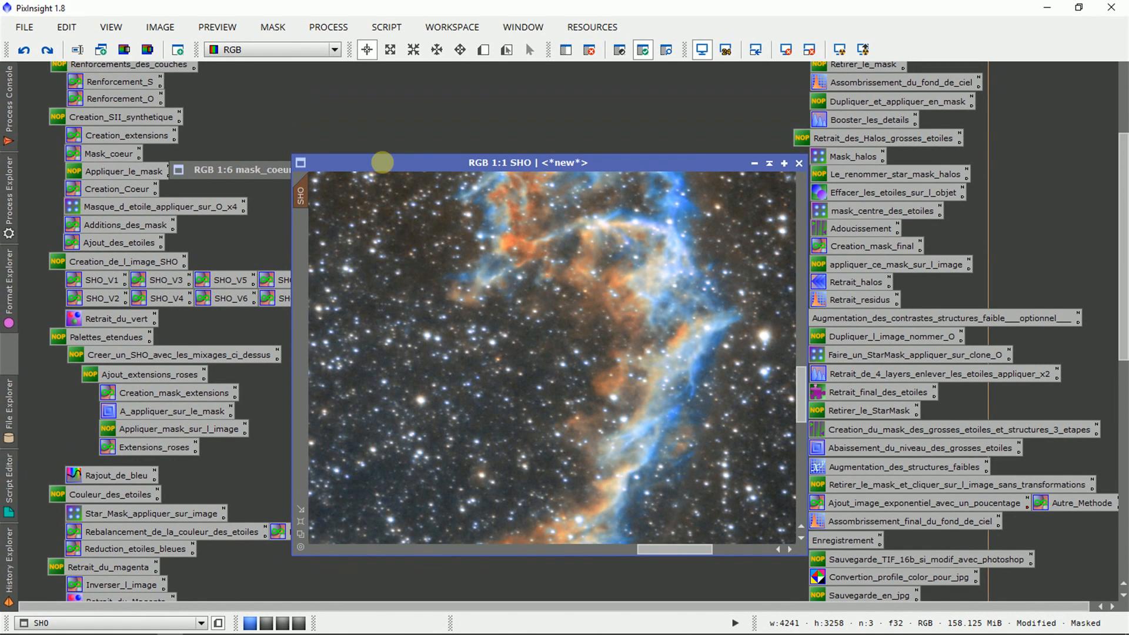
drag(382, 163, 675, 160)
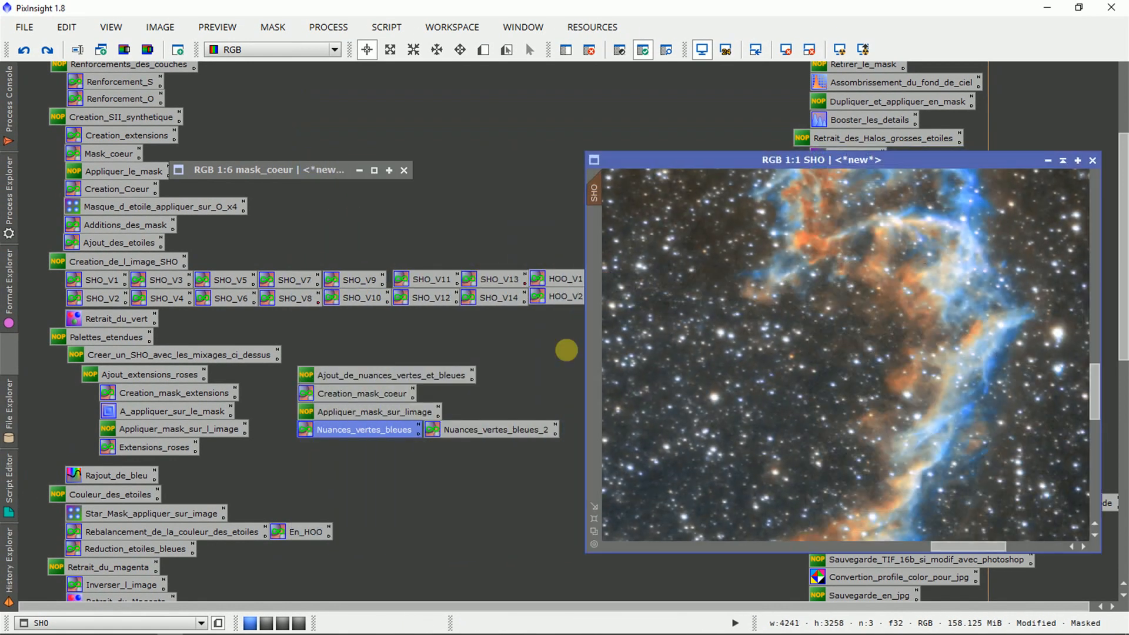
double_click(469, 433)
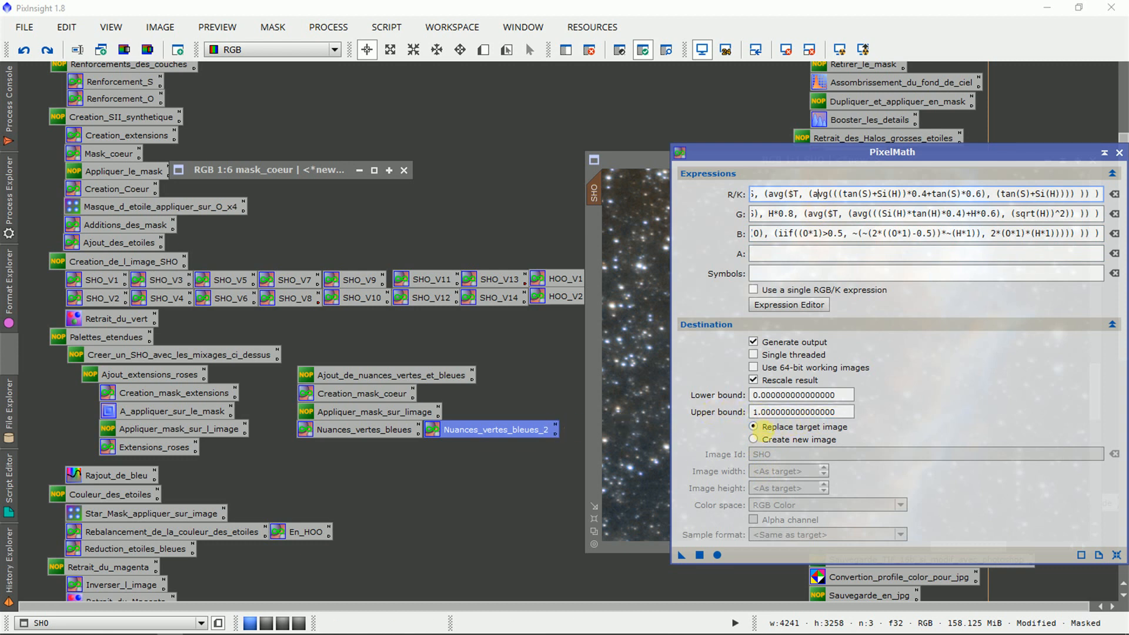
click(639, 507)
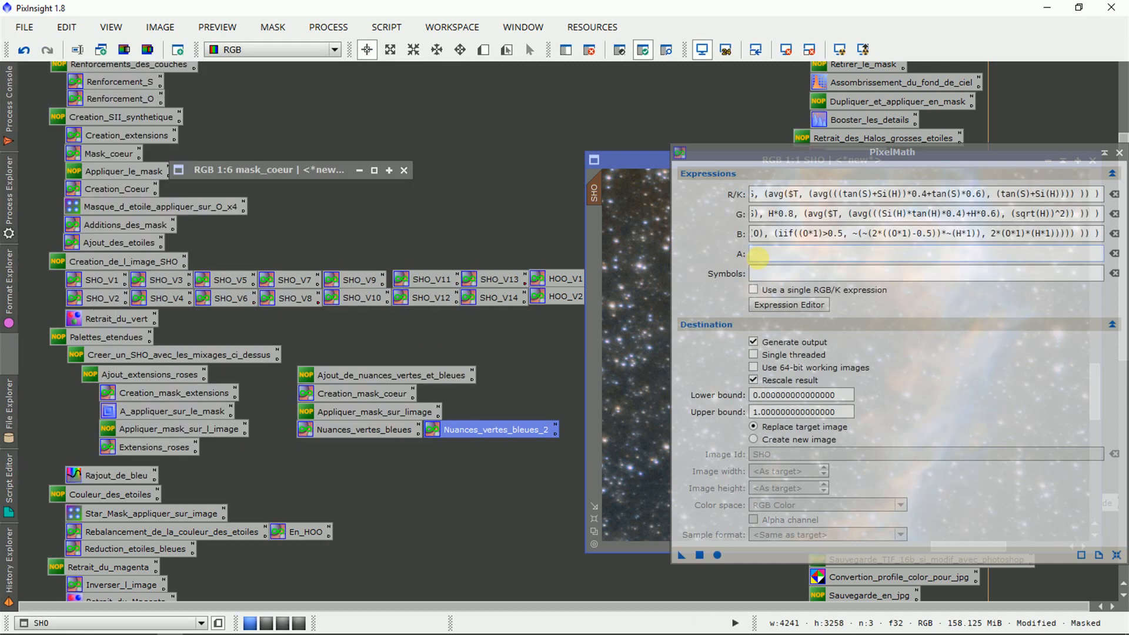
click(1118, 152)
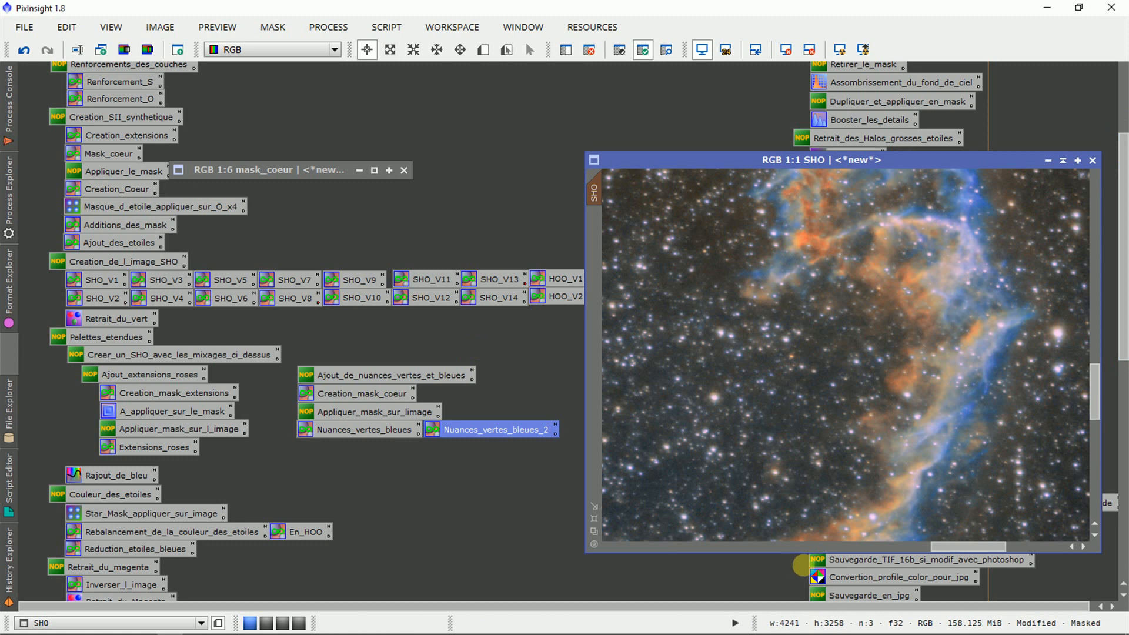
Compare the nebula's right arc in SHO with and without the Nuances_vertes_bleues_2 result
drag(970, 546, 978, 544)
drag(1096, 411, 1095, 396)
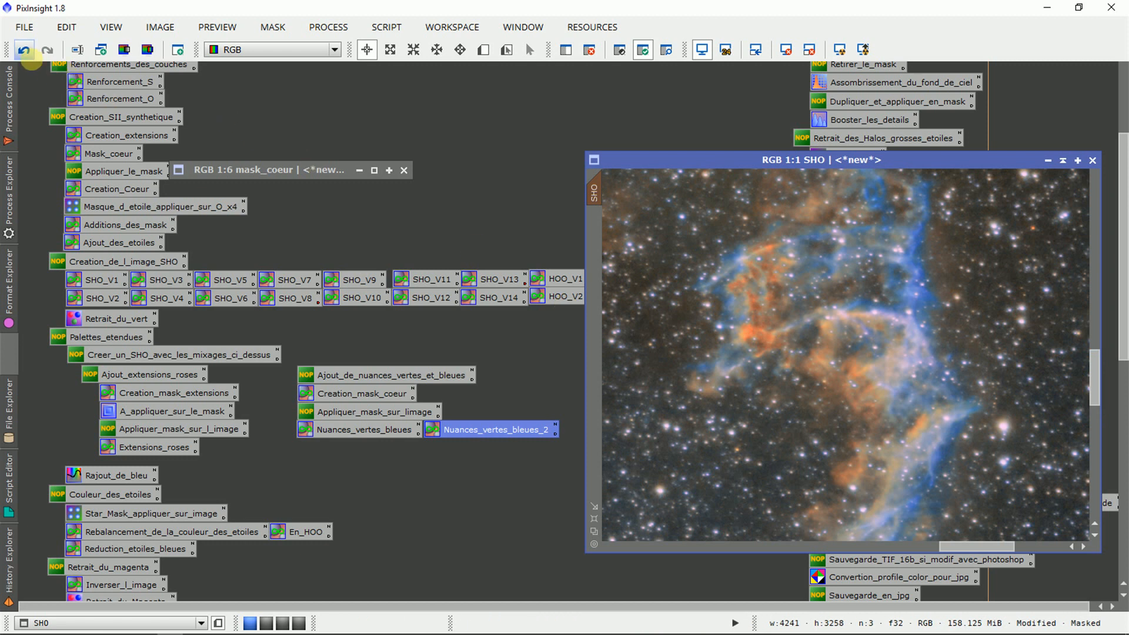
click(25, 50)
click(47, 50)
click(24, 50)
click(47, 50)
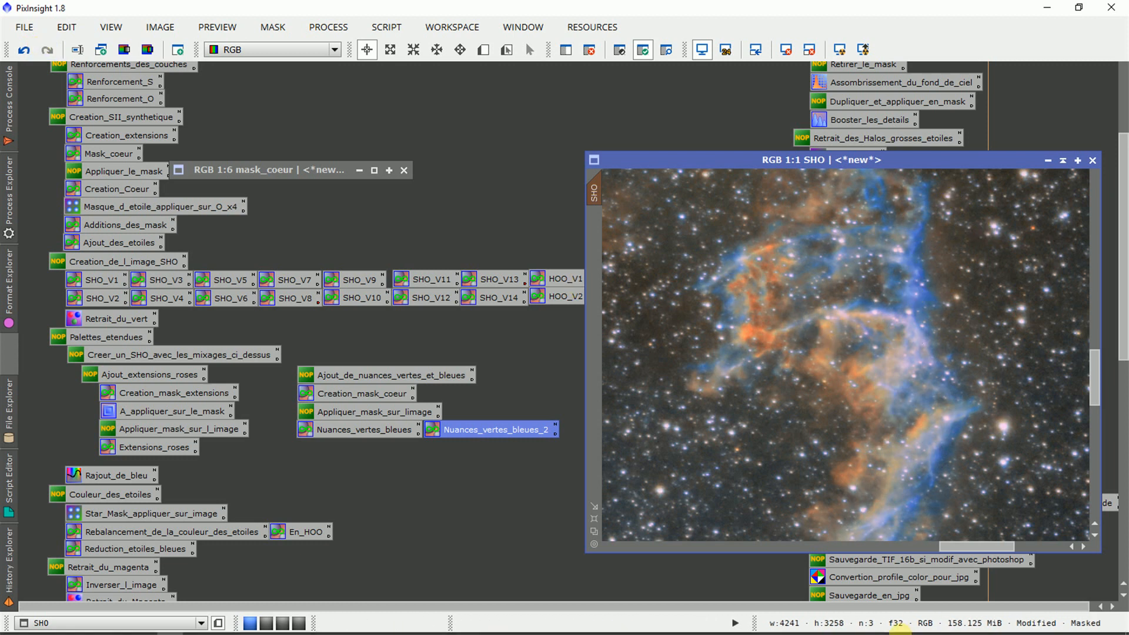
Compare the left arc around the bright star in SHO with and without the Nuances_vertes_bleues_2 result
drag(970, 546, 752, 553)
drag(1089, 353, 1088, 303)
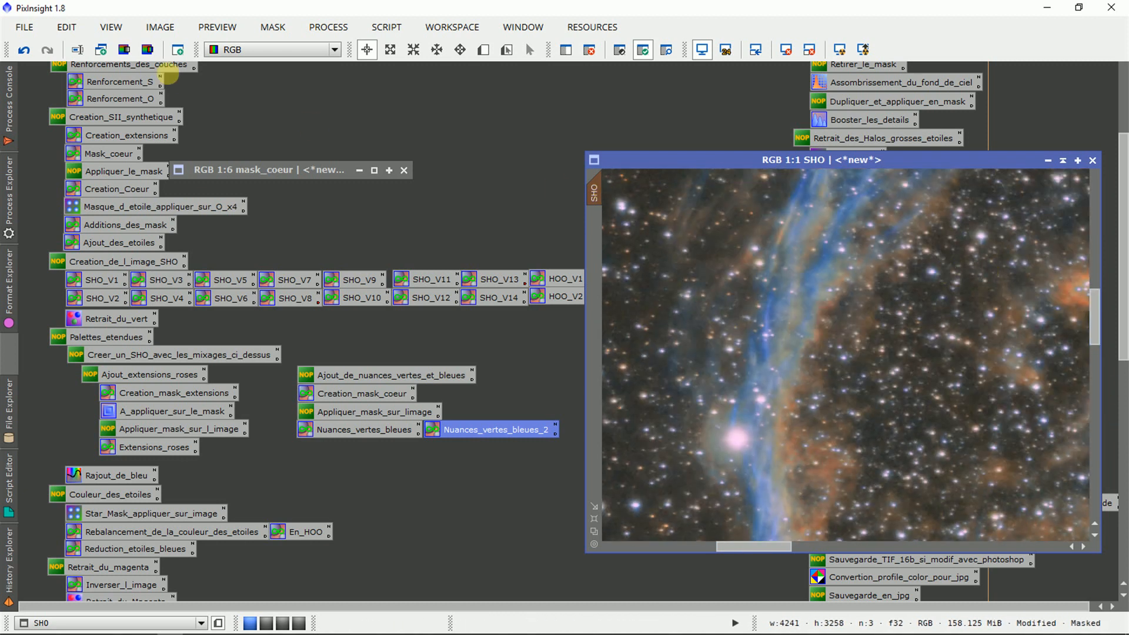
click(24, 50)
click(47, 49)
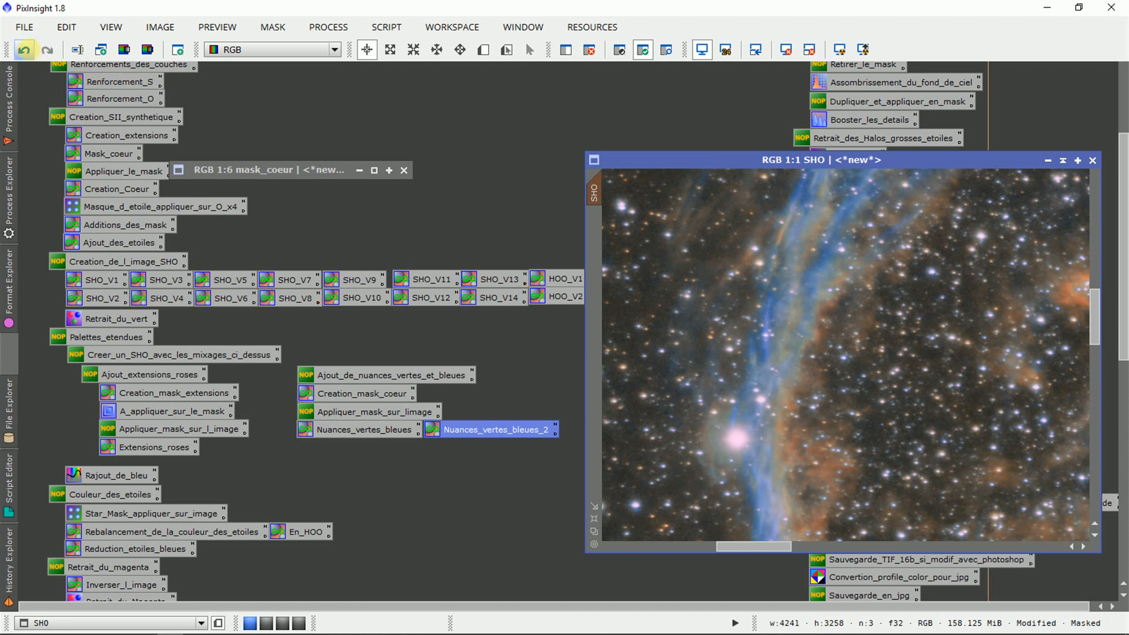
click(24, 49)
click(47, 50)
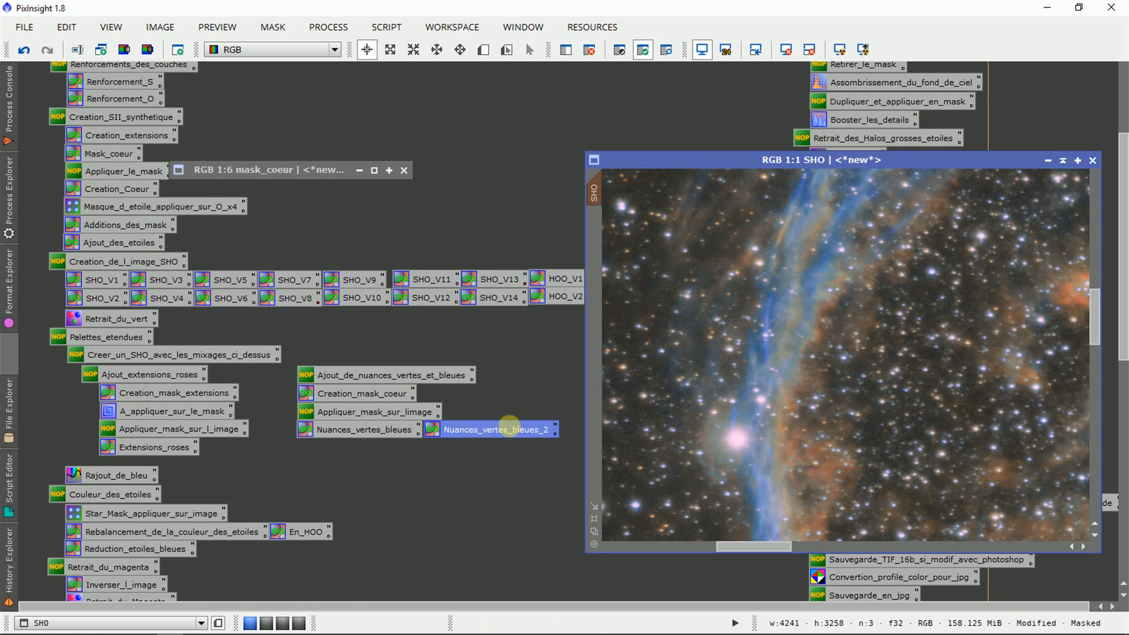
Highlight the two Nuances_vertes_bleues process variants in turn and recheck the left arc before and after the second variant
click(407, 431)
click(441, 427)
click(388, 422)
click(431, 428)
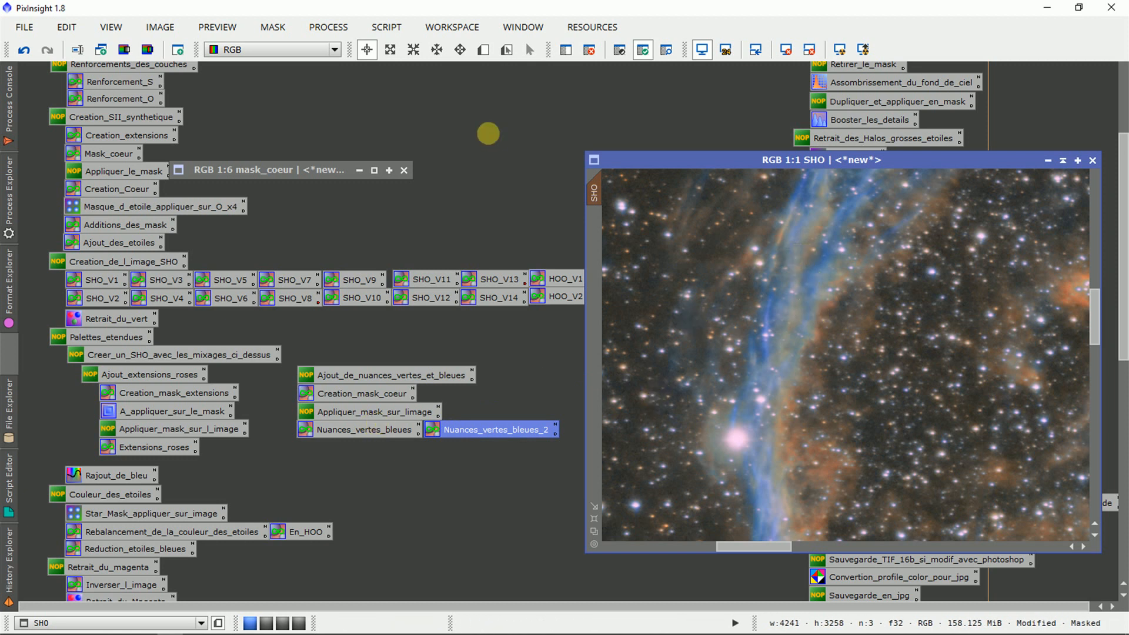
click(23, 49)
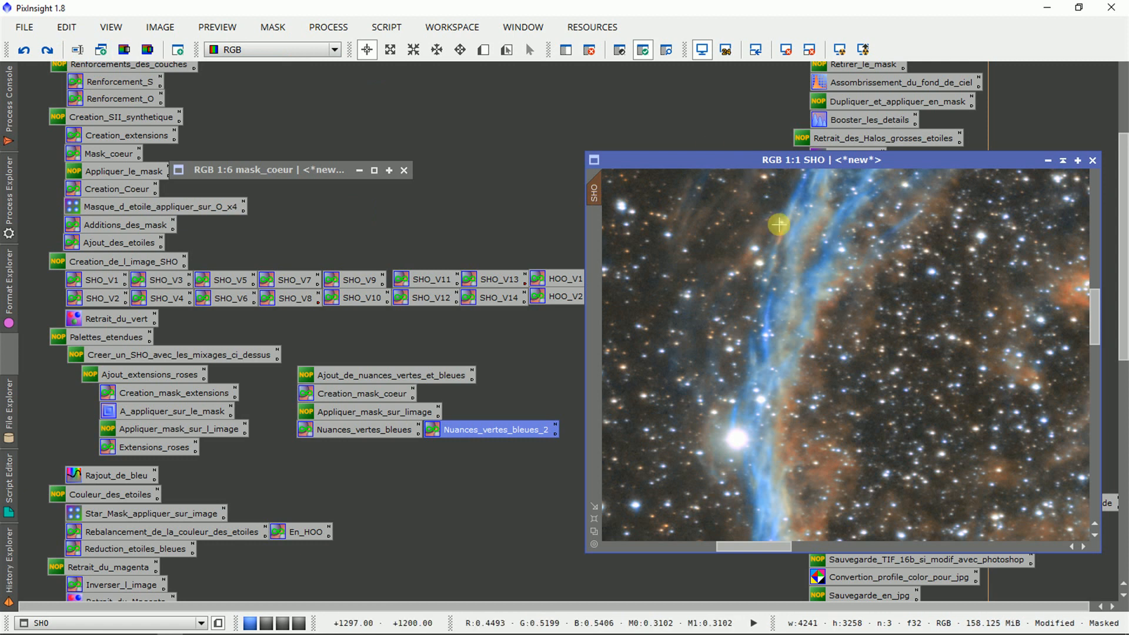
click(47, 49)
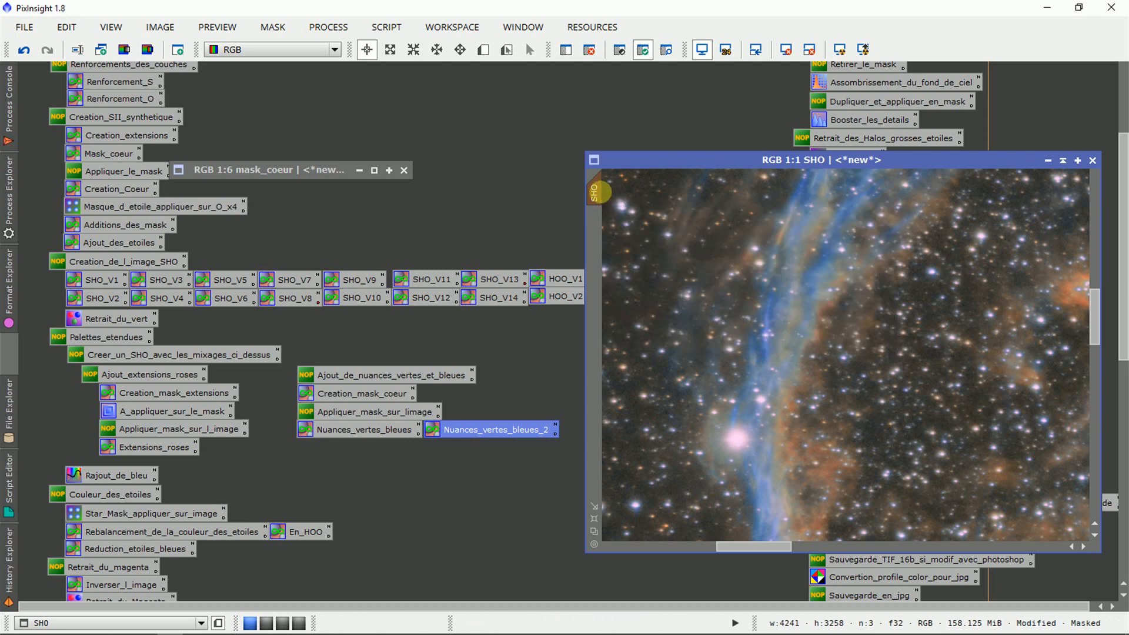
Duplicate the SHO image as SHO_clone
drag(595, 192, 292, 241)
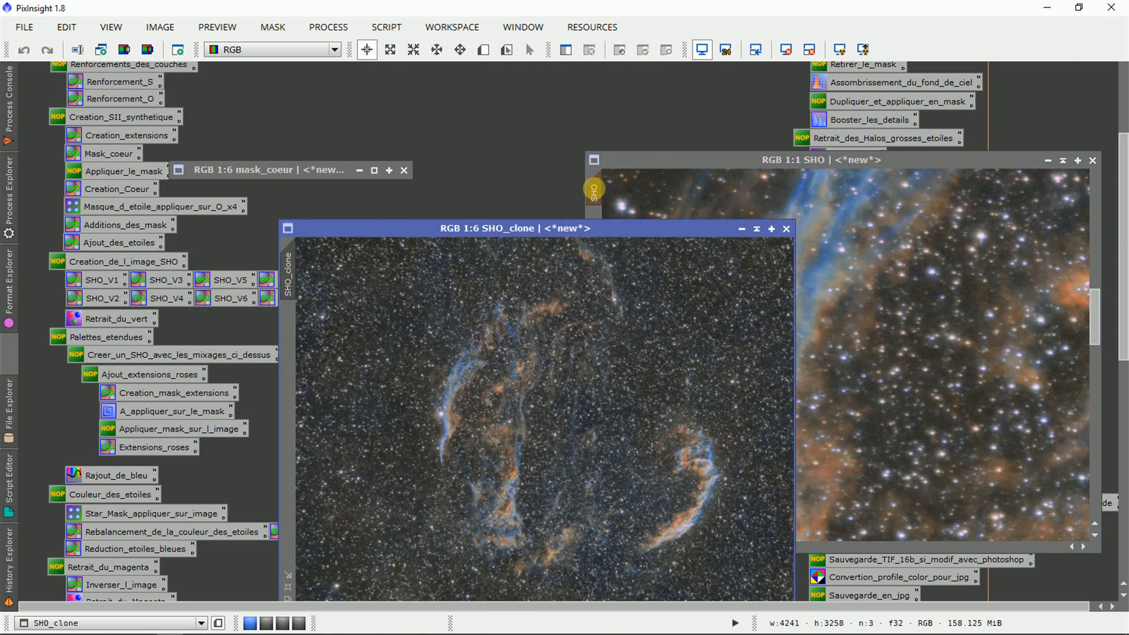
Collapse SHO_clone and set it aside, and undo the last nuance change on SHO
click(756, 228)
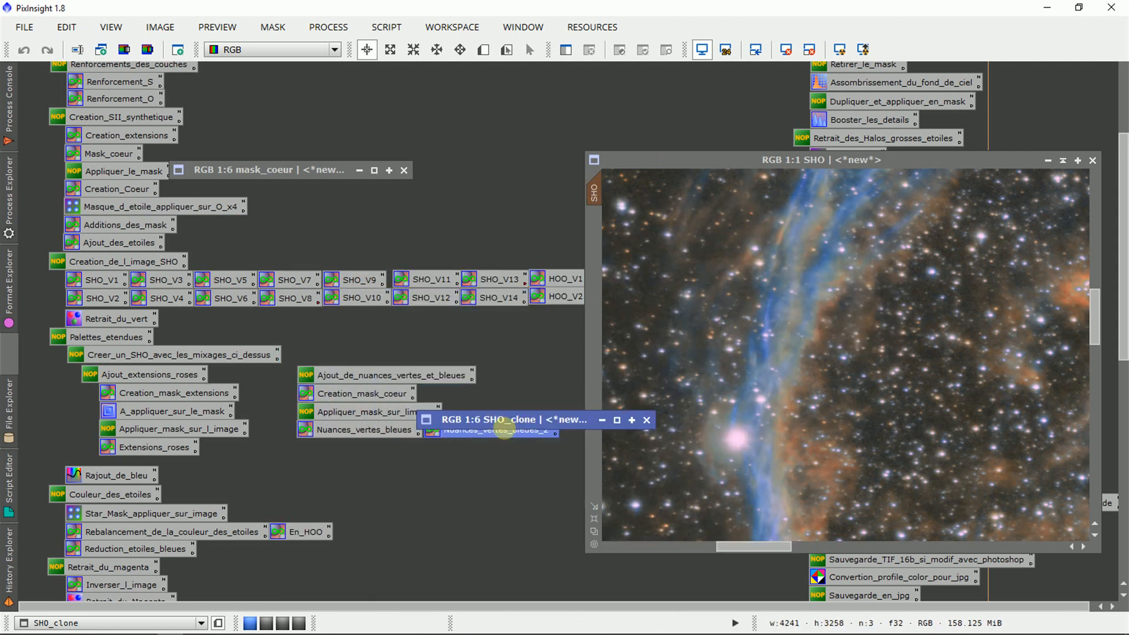
drag(520, 419, 338, 242)
click(790, 353)
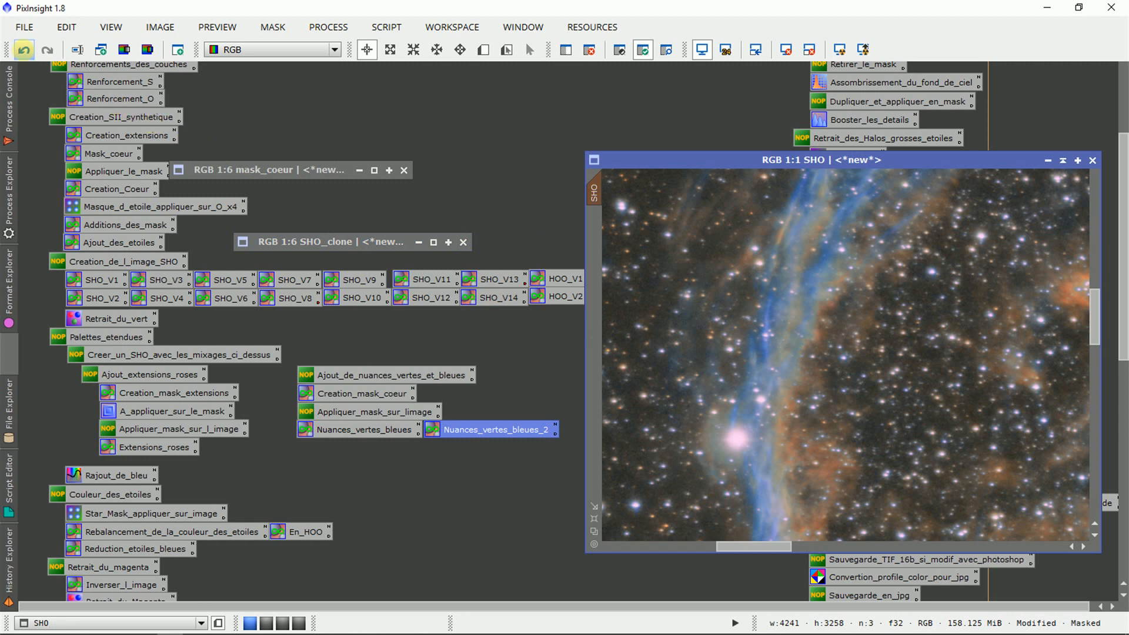
click(24, 50)
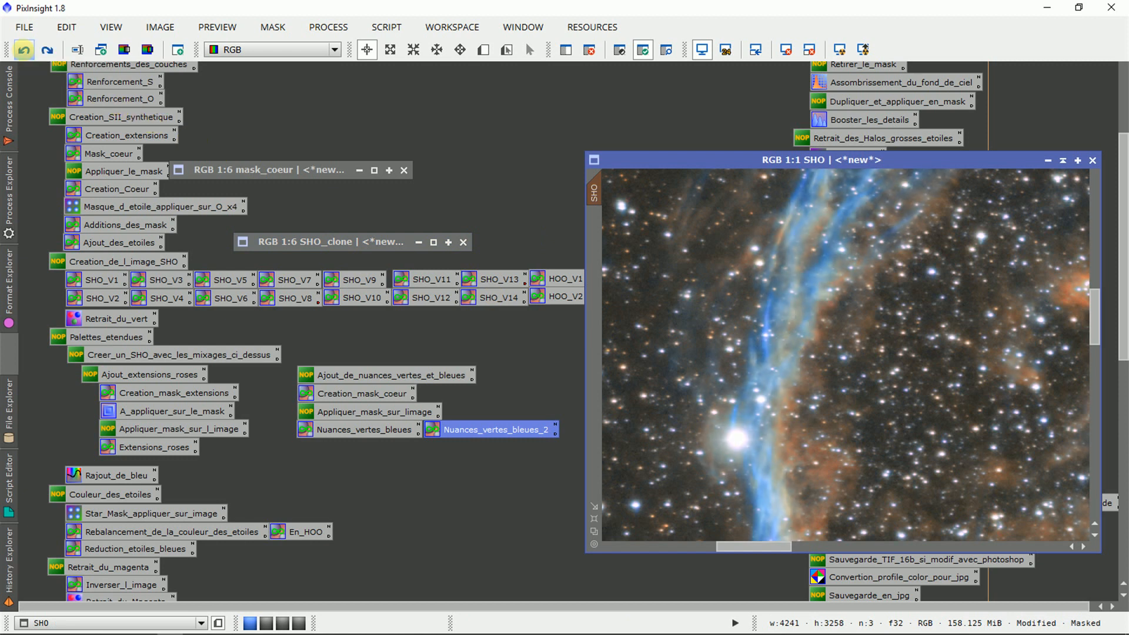
Apply the Nuances_vertes_bleues PixelMath process to SHO and compare the image before and after it
click(301, 411)
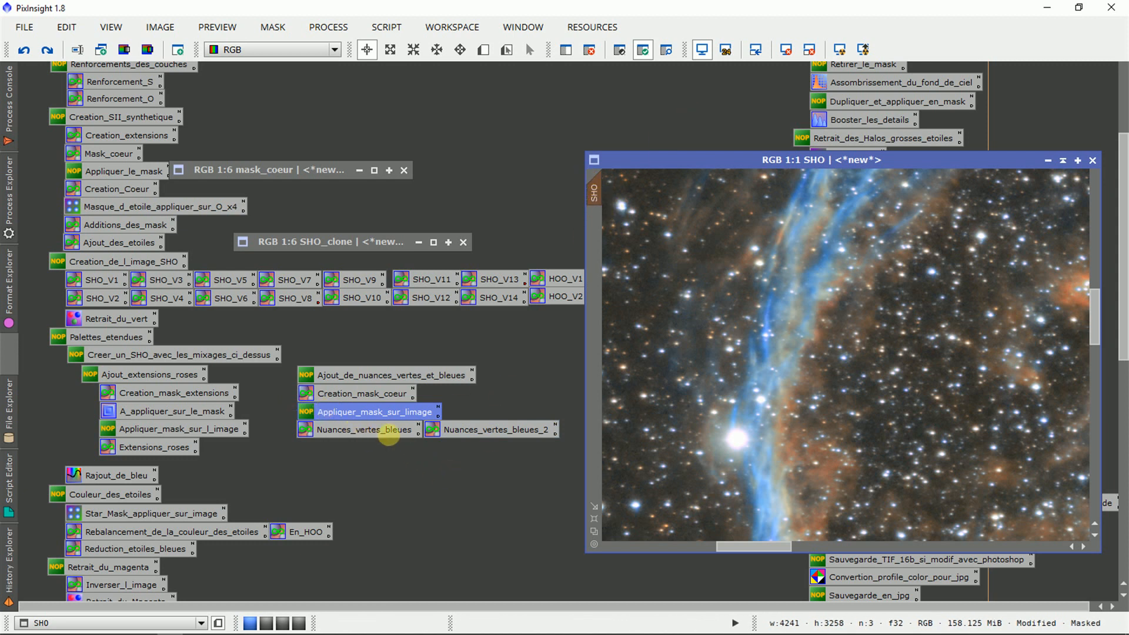
double_click(389, 431)
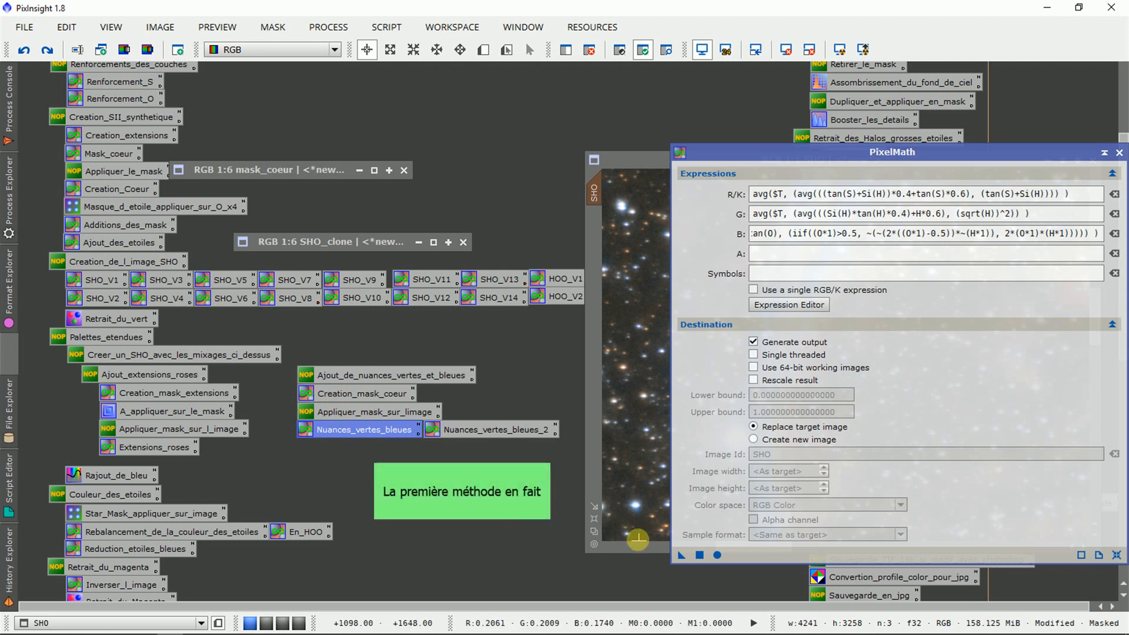
click(680, 555)
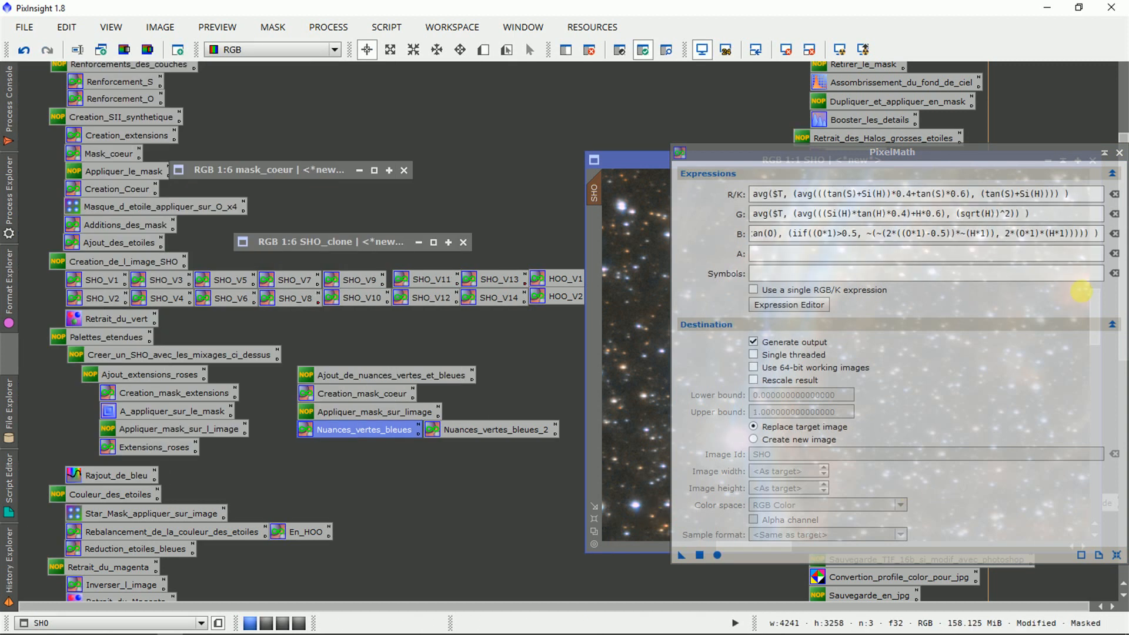
click(1118, 152)
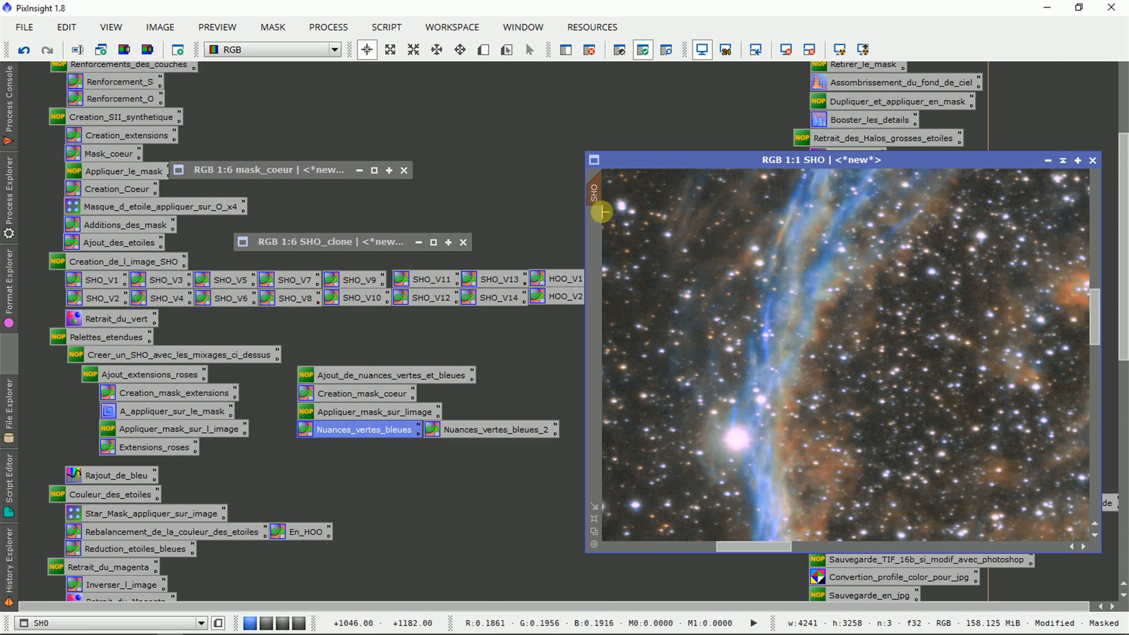
click(24, 49)
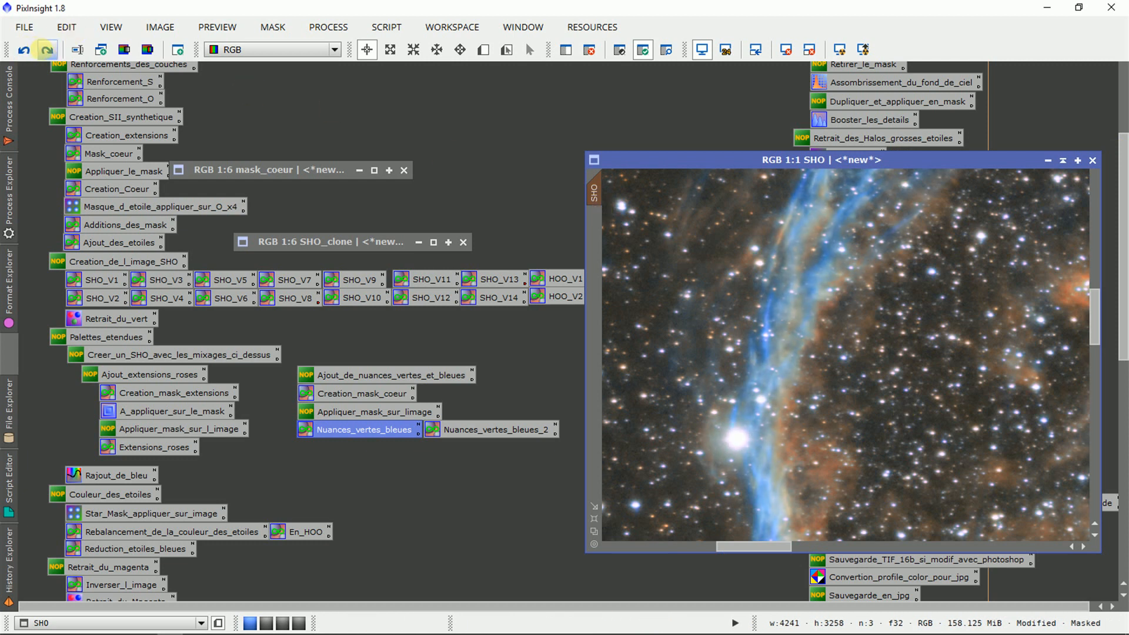
click(47, 49)
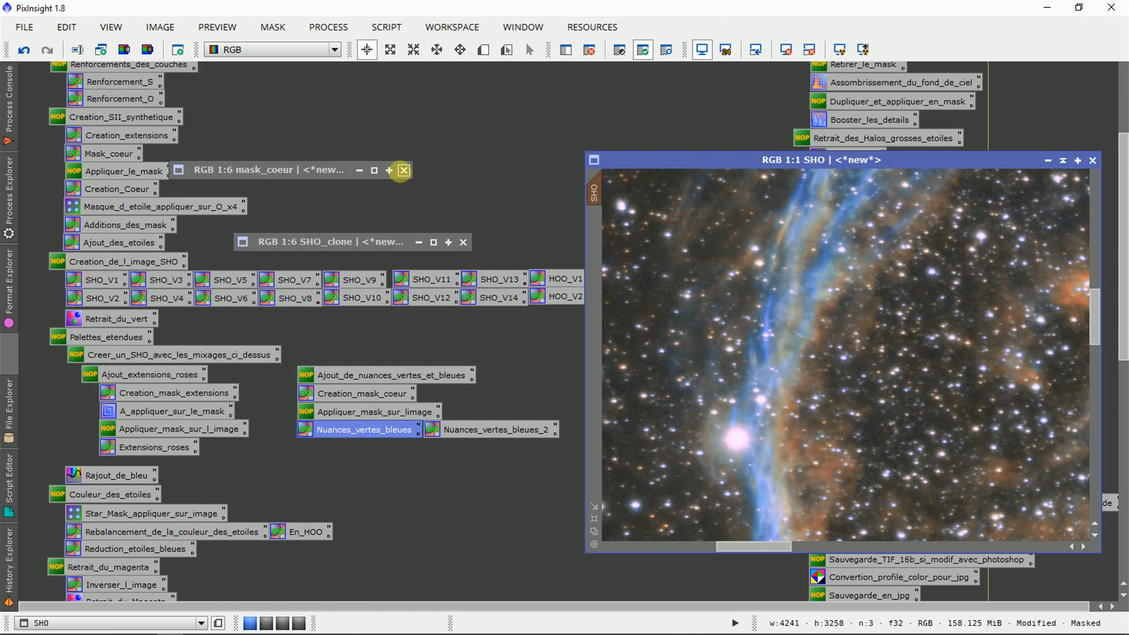
Close mask_coeur, breaking its active mask references, and move the collapsed SHO_clone up beside SHO
click(403, 170)
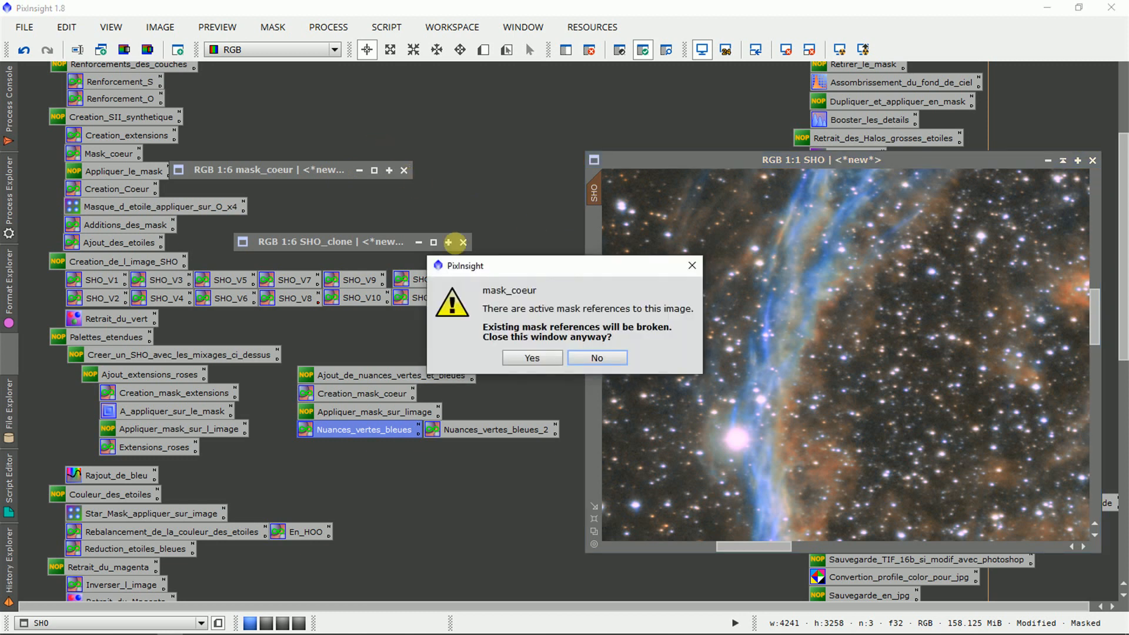
click(533, 357)
drag(376, 241, 376, 169)
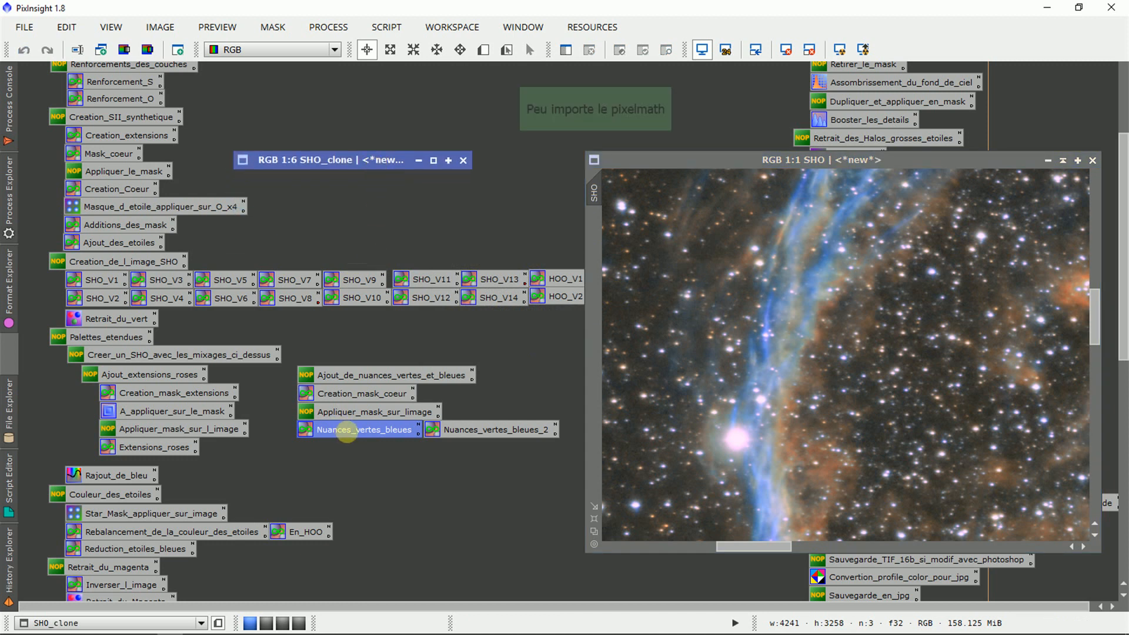
Open the Nuances_vertes_bleues PixelMath process, reset it and enter the single RGB/K expression avg(SHO, SHO_clone)
double_click(348, 435)
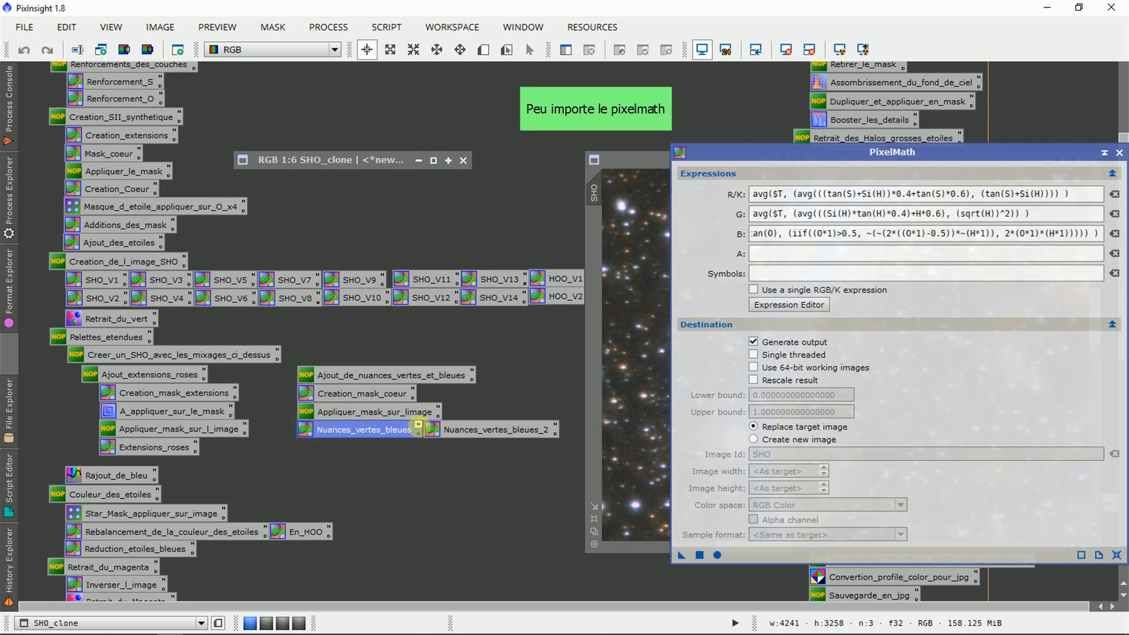
drag(1101, 233, 749, 231)
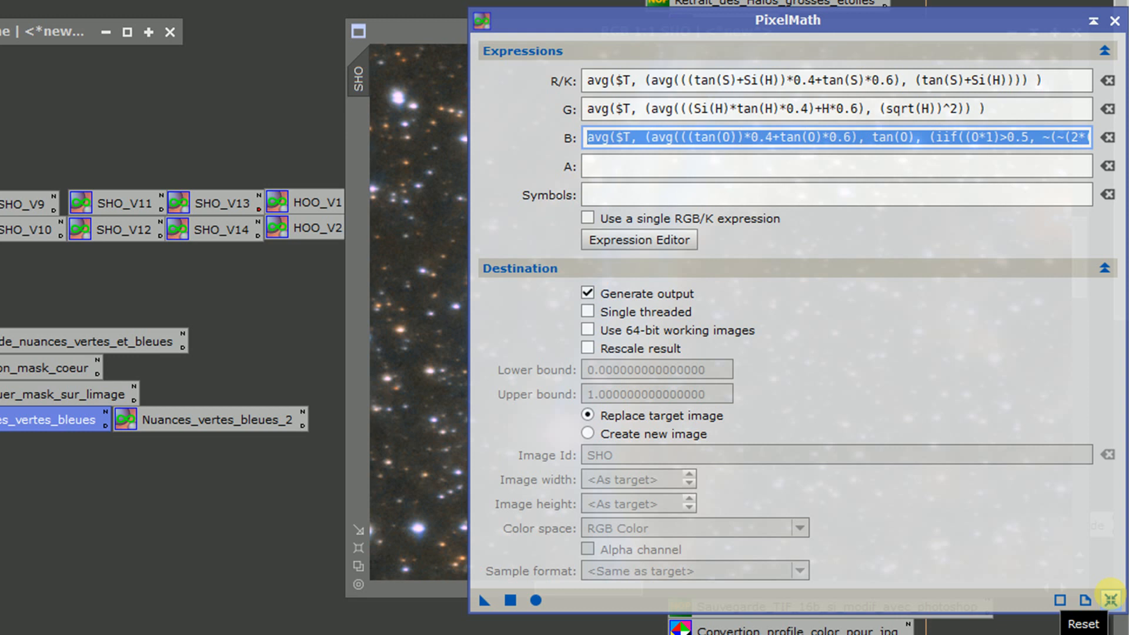
click(1110, 598)
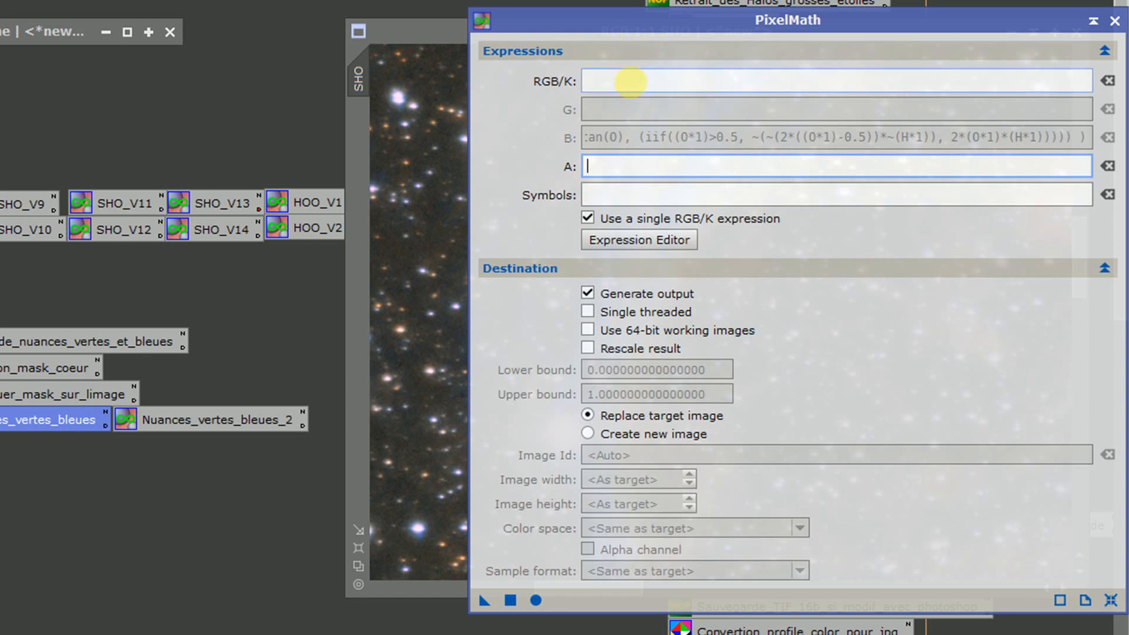
click(631, 80)
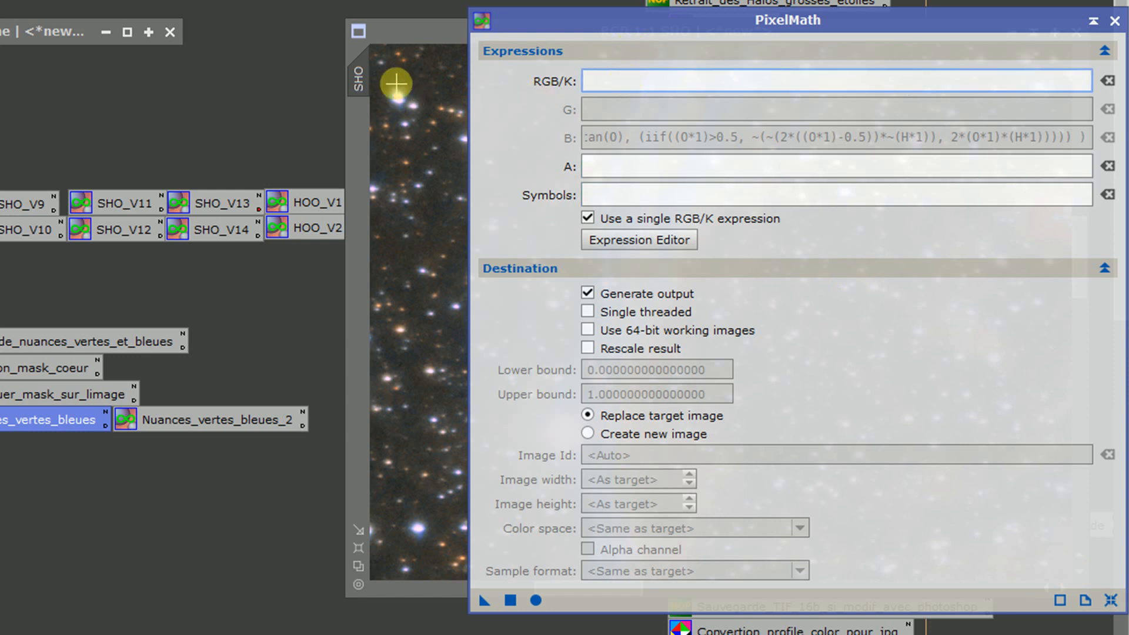
mouse_move(355, 73)
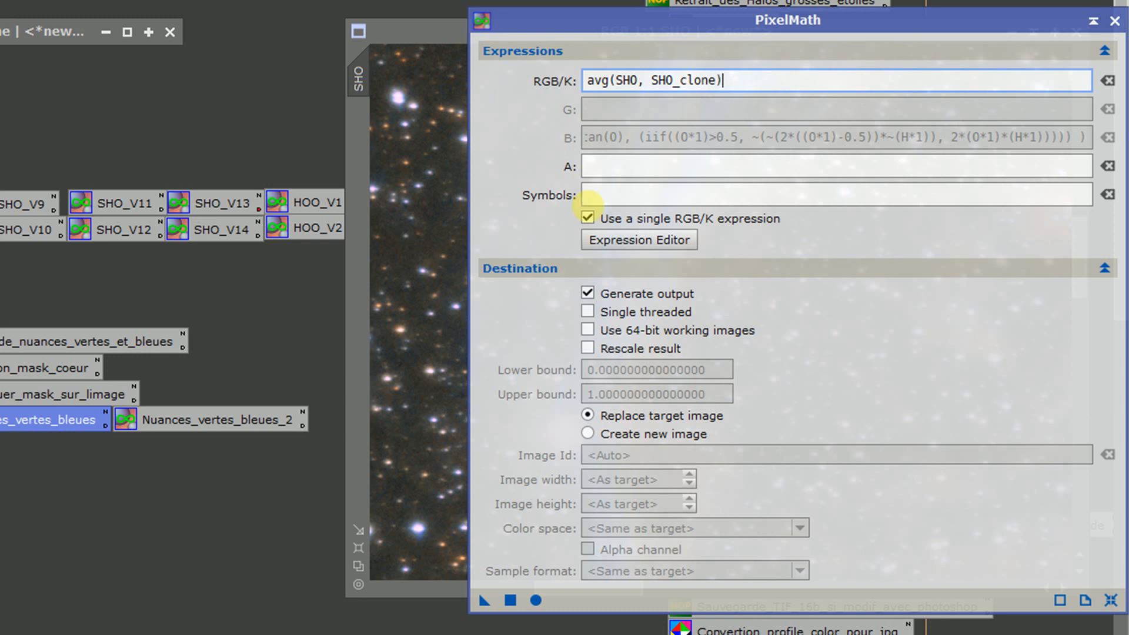
Uncover the SHO image and apply the averaging expression to it with Replace target image as the destination
click(403, 39)
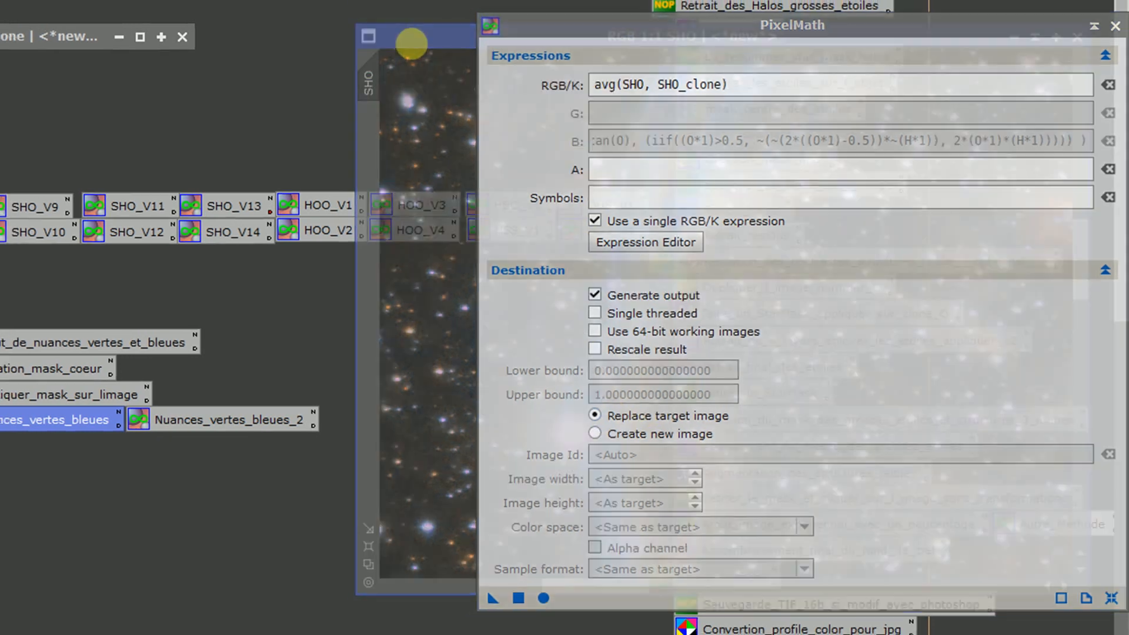
drag(411, 44, 269, 184)
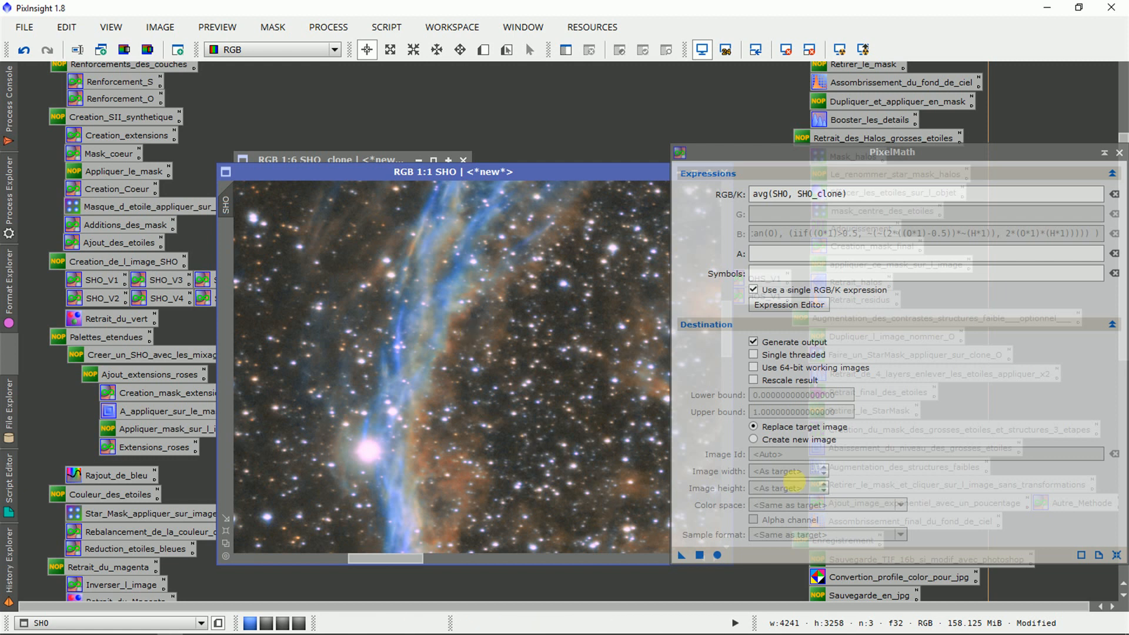
click(786, 429)
click(774, 440)
click(800, 457)
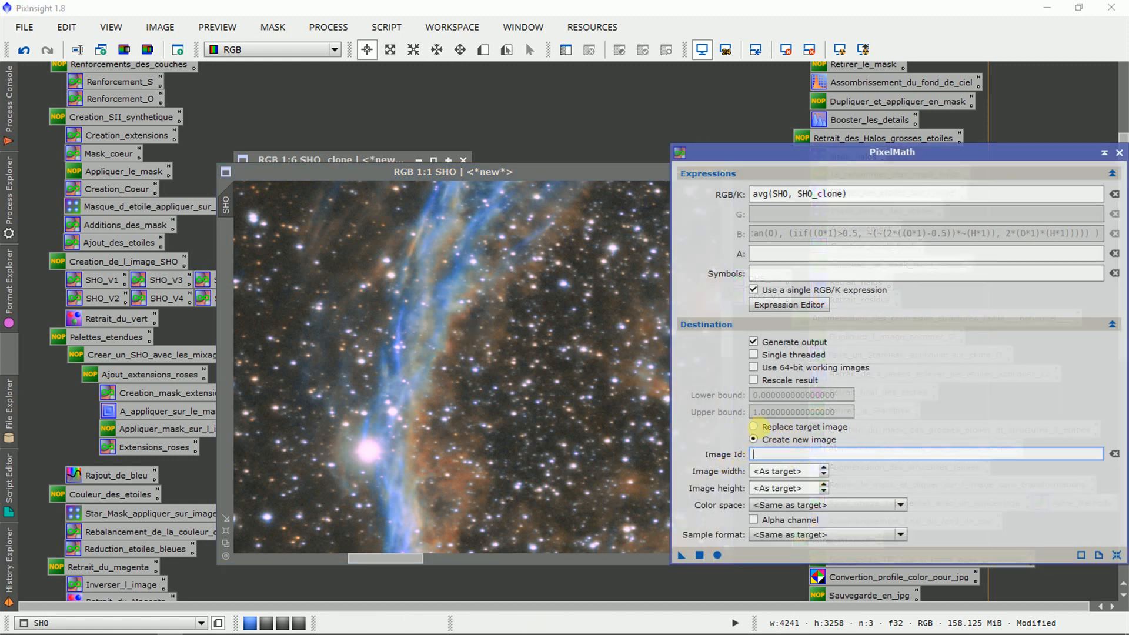
click(753, 427)
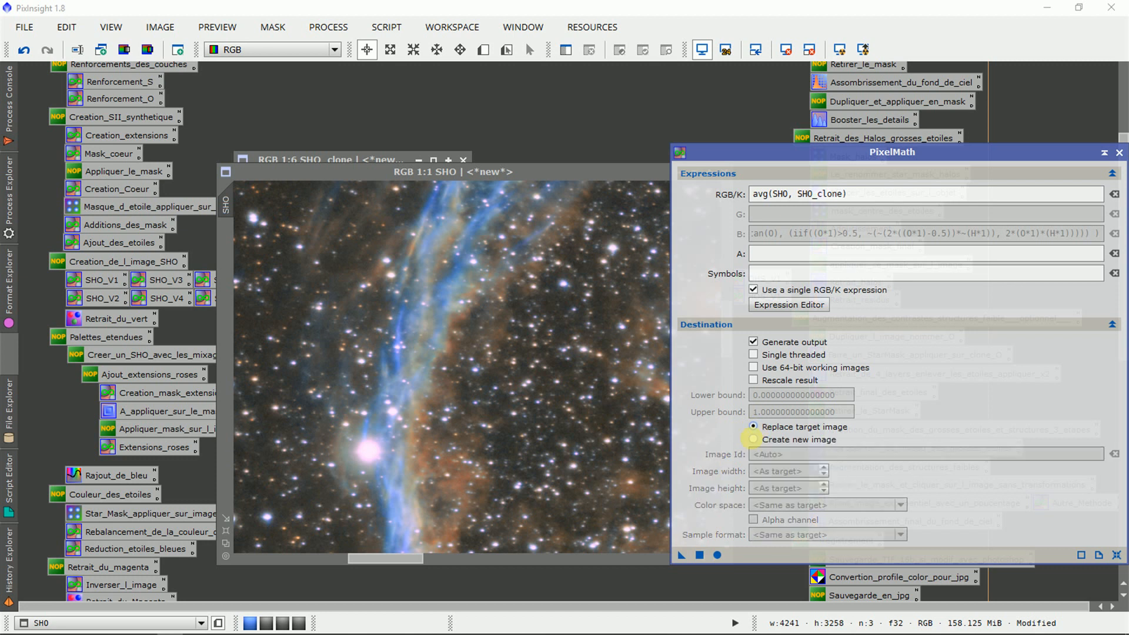
drag(849, 194, 729, 194)
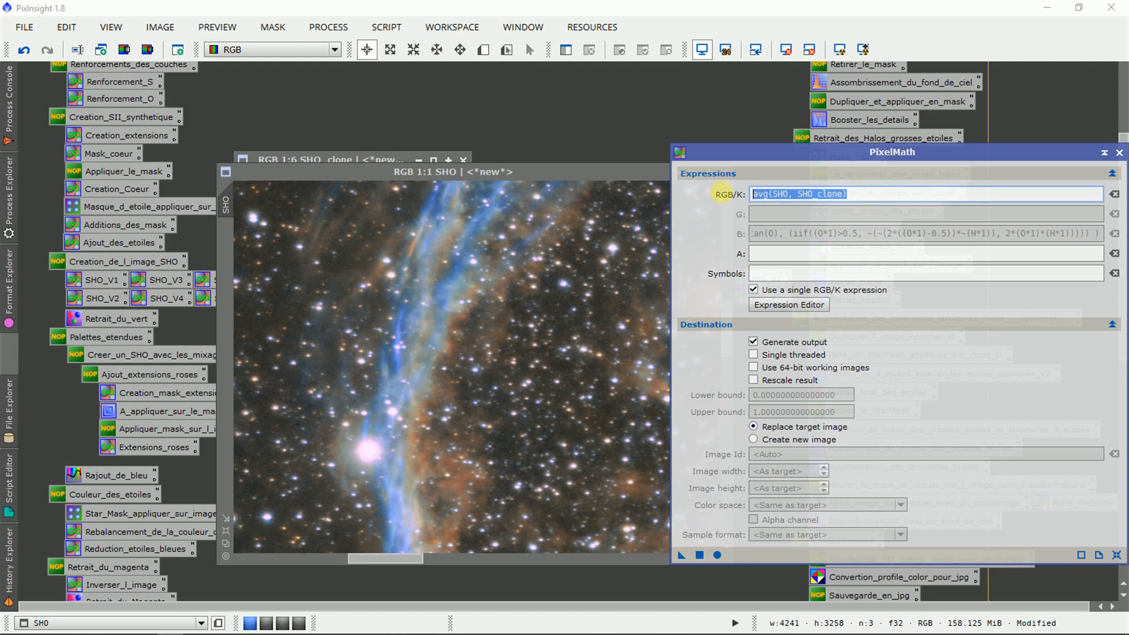
drag(681, 554, 632, 516)
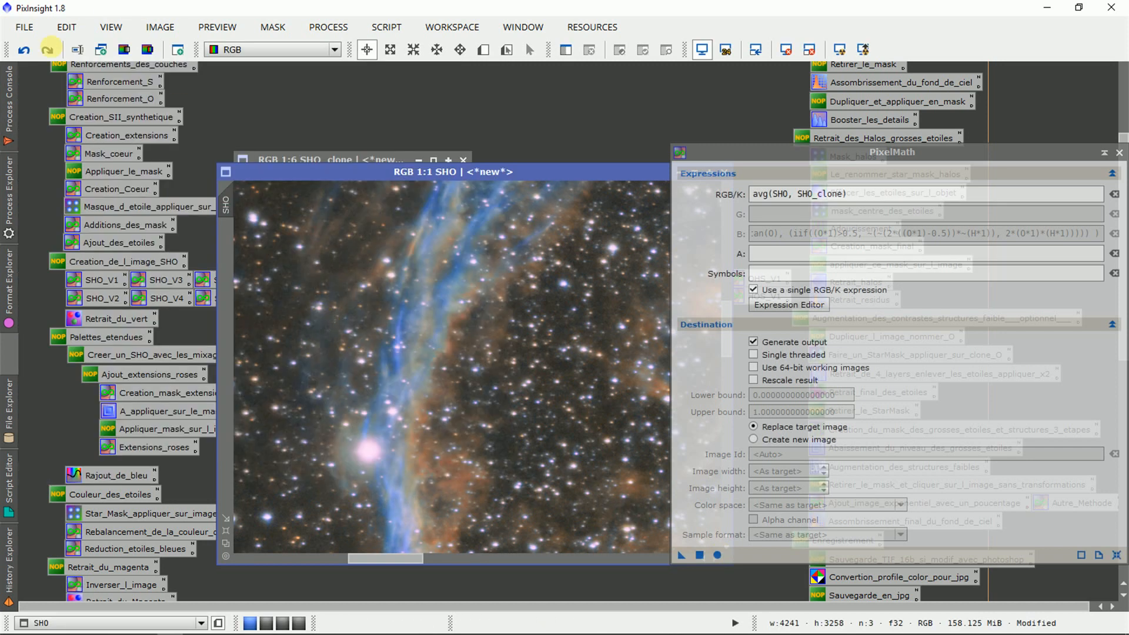
Compare the left arc around the bright star in SHO before and after averaging
click(23, 50)
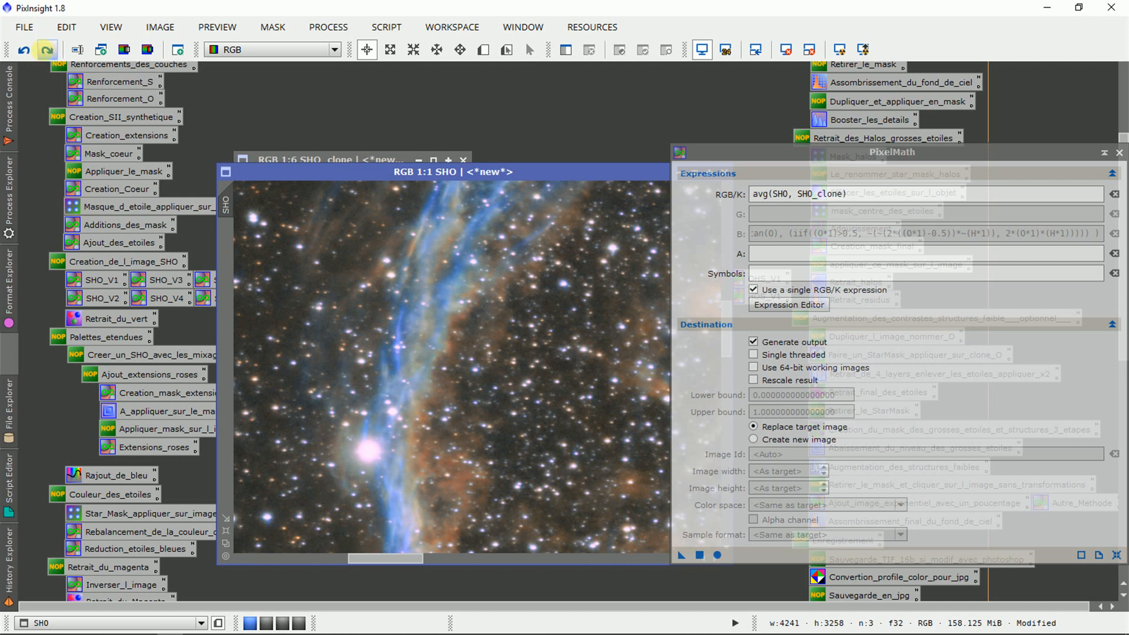
click(47, 49)
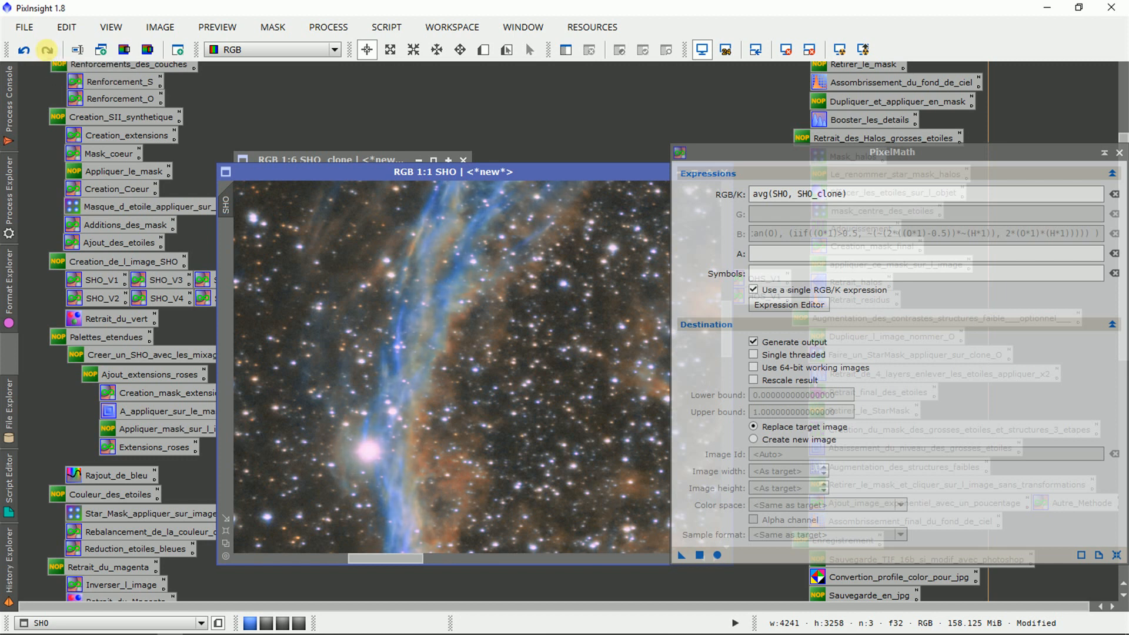
click(23, 50)
click(47, 49)
Close PixelMath and compare the nebula's right arc in SHO with and without the averaging
drag(382, 557, 597, 582)
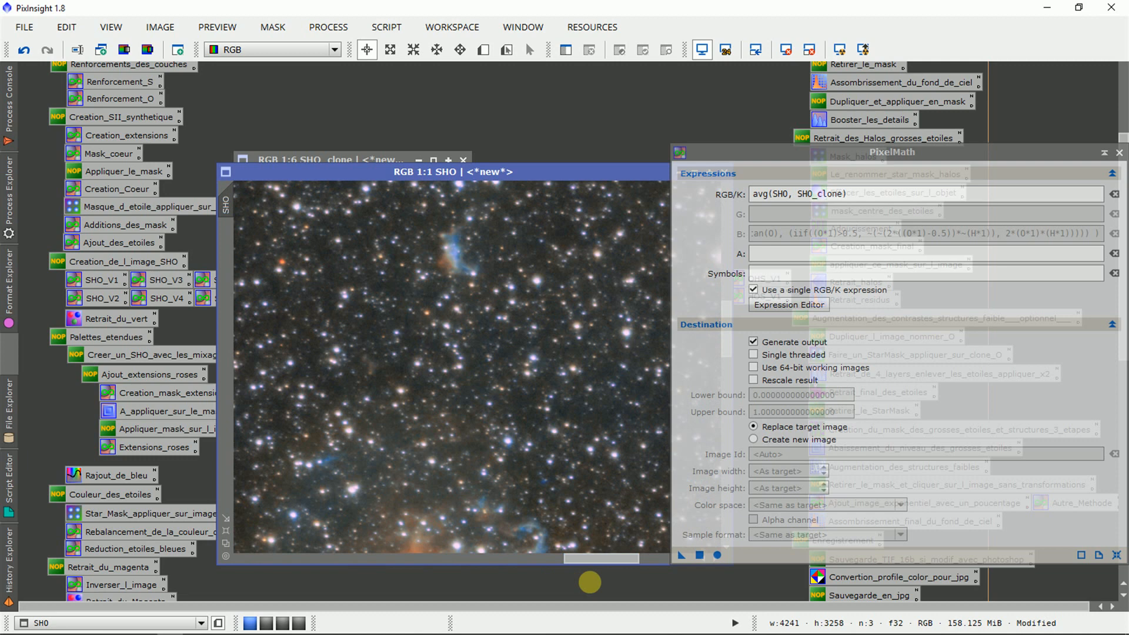
click(1119, 152)
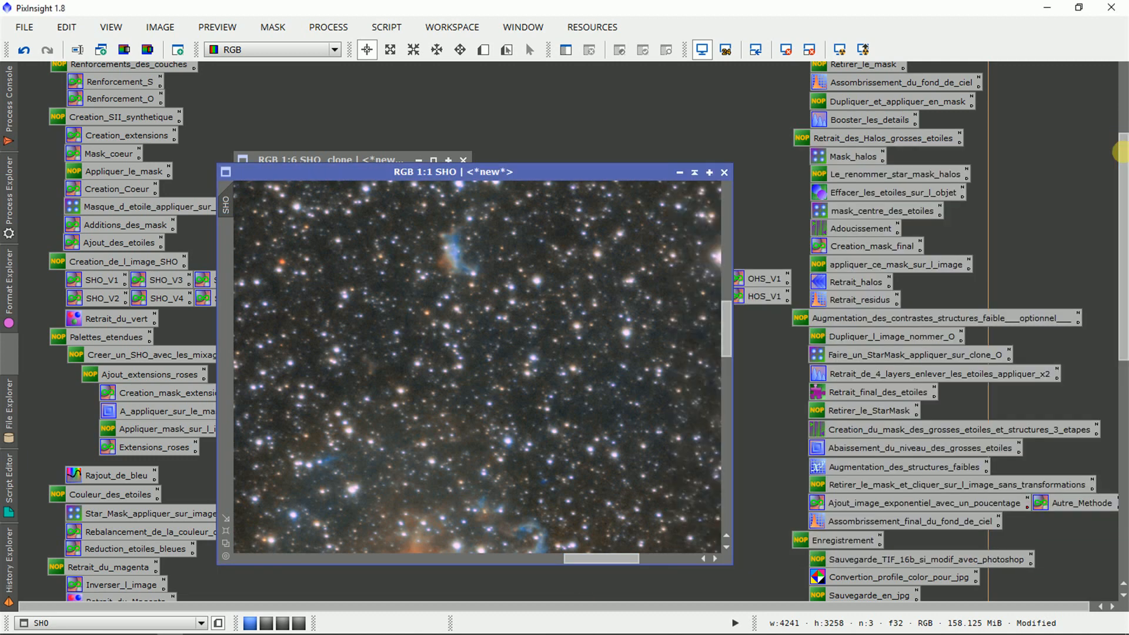
drag(723, 325, 723, 378)
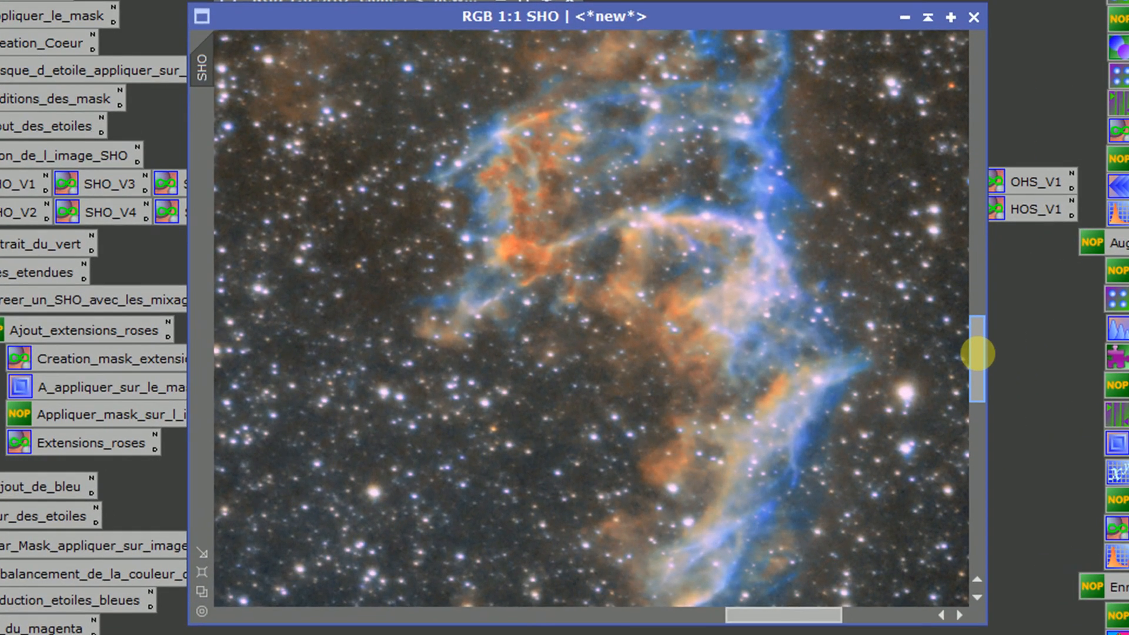
key(ctrl+z)
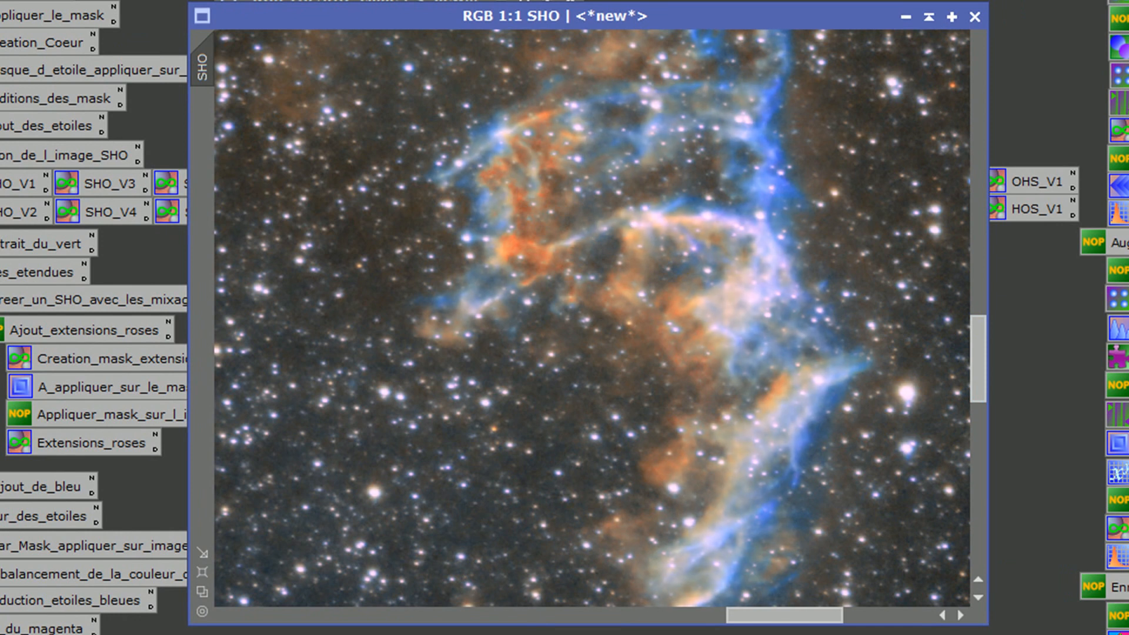
key(ctrl+y)
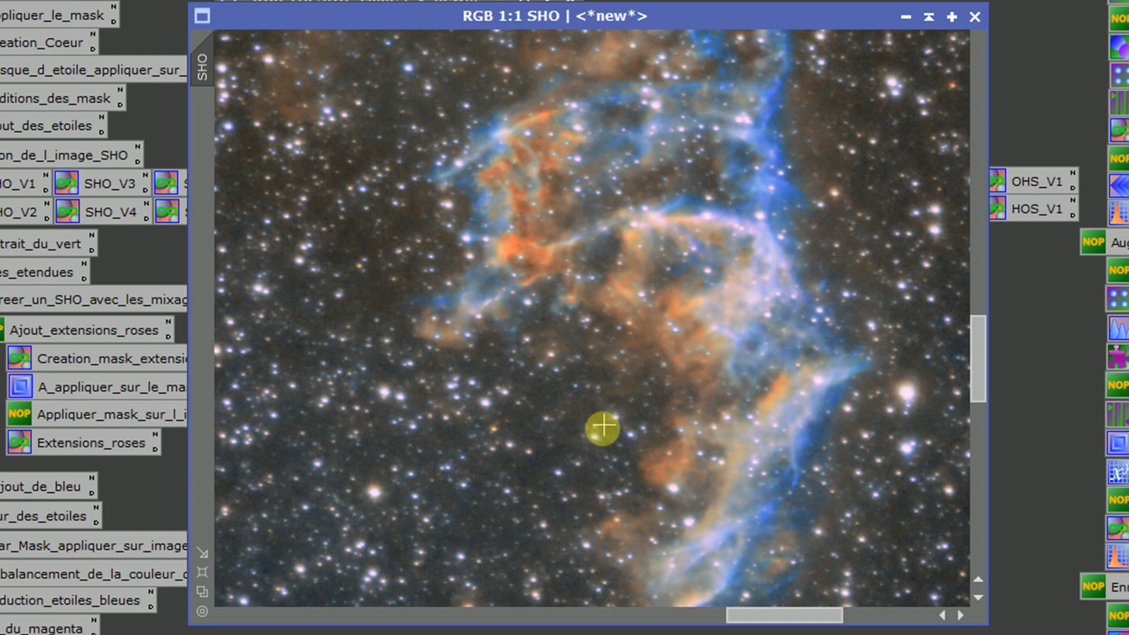
Fit the whole nebula in the SHO window, reposition the window and close SHO_clone
scroll(603, 425, up, 1)
scroll(603, 425, down, 3)
scroll(603, 425, down, 3)
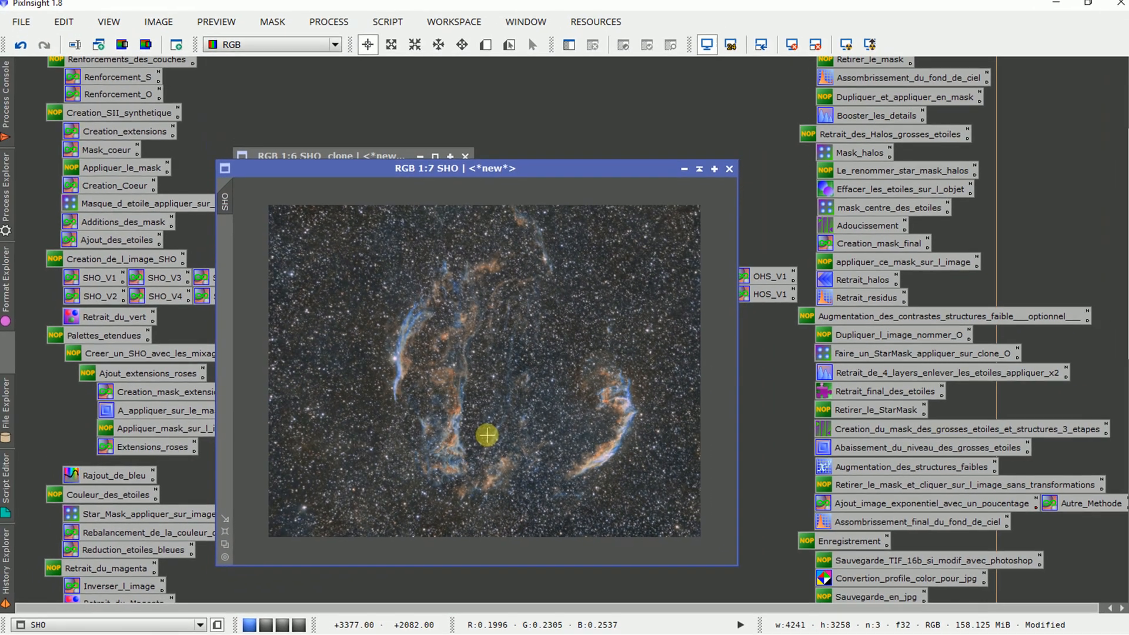
drag(433, 171, 568, 190)
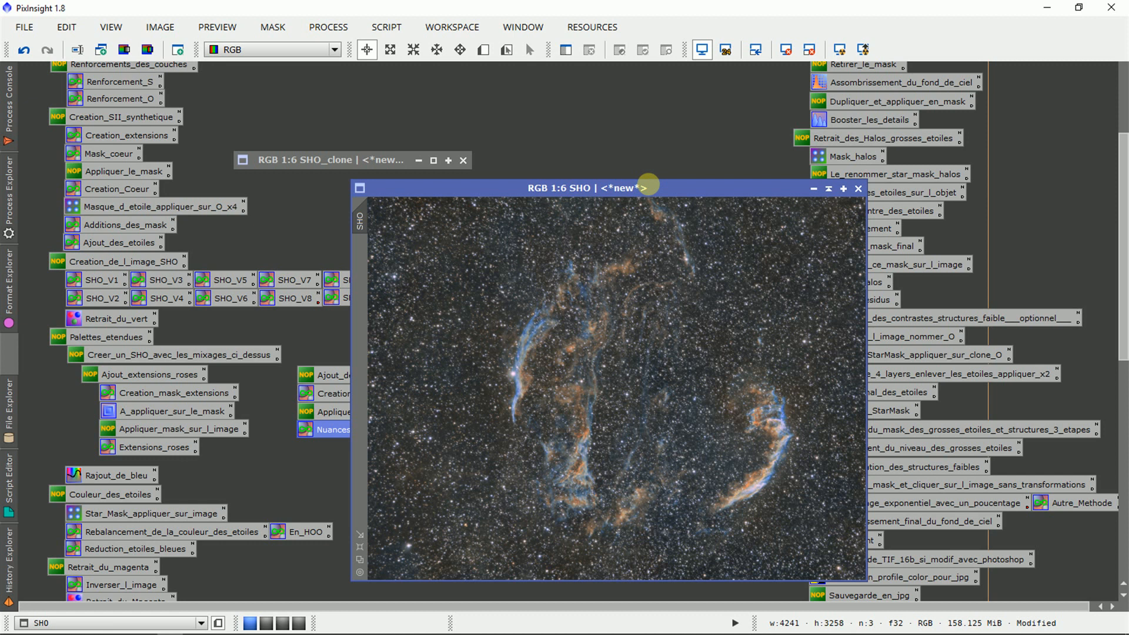
drag(648, 186, 688, 196)
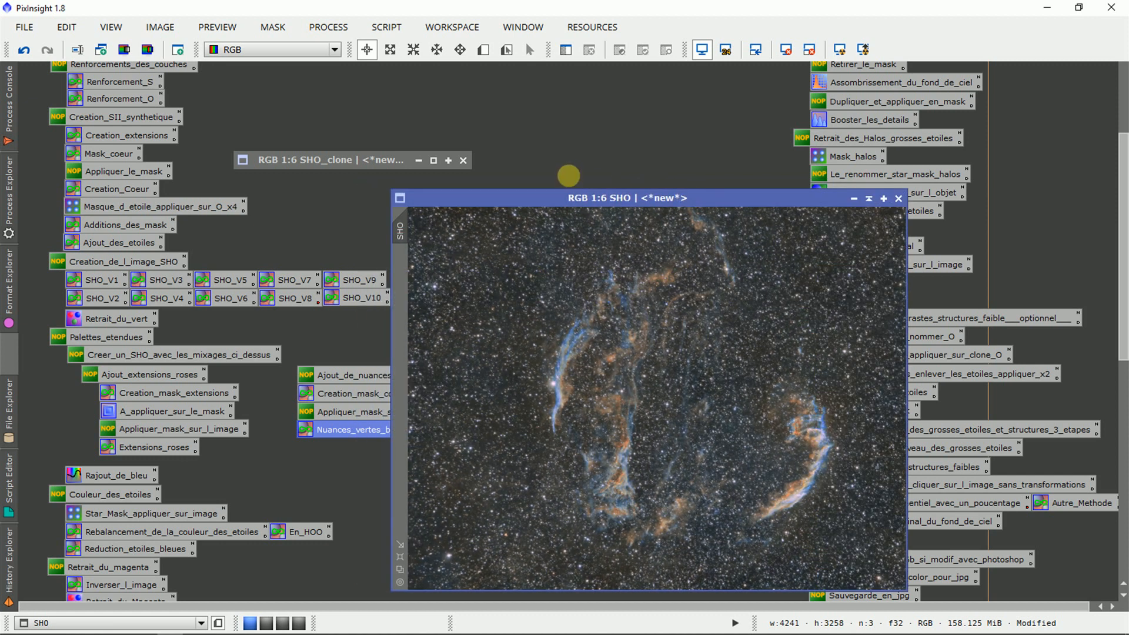
click(464, 160)
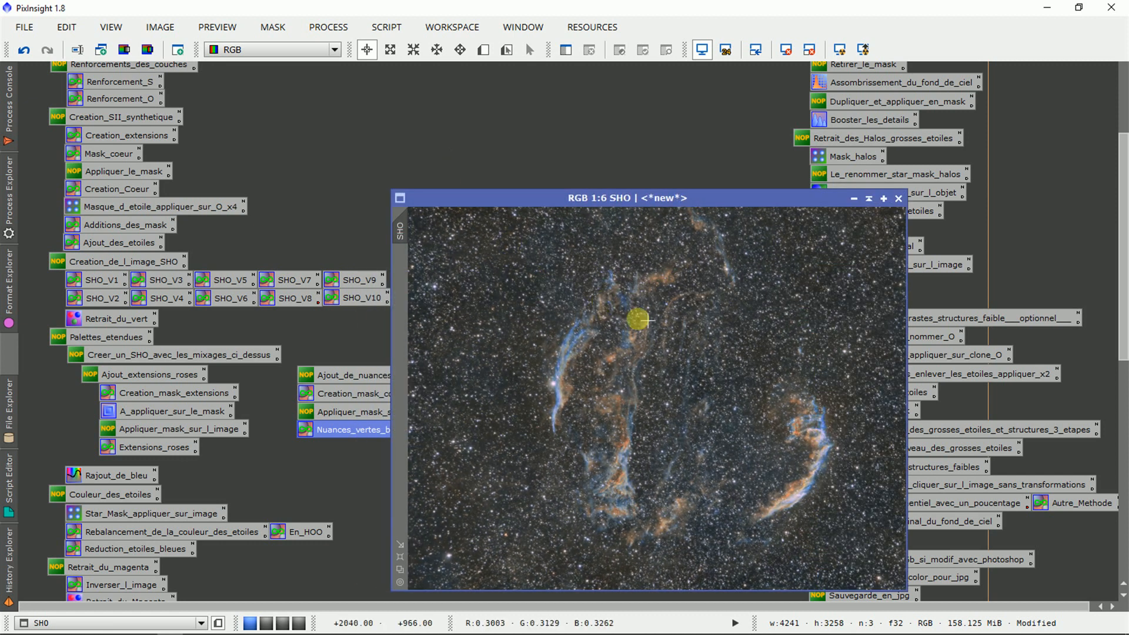
drag(1121, 247, 1123, 307)
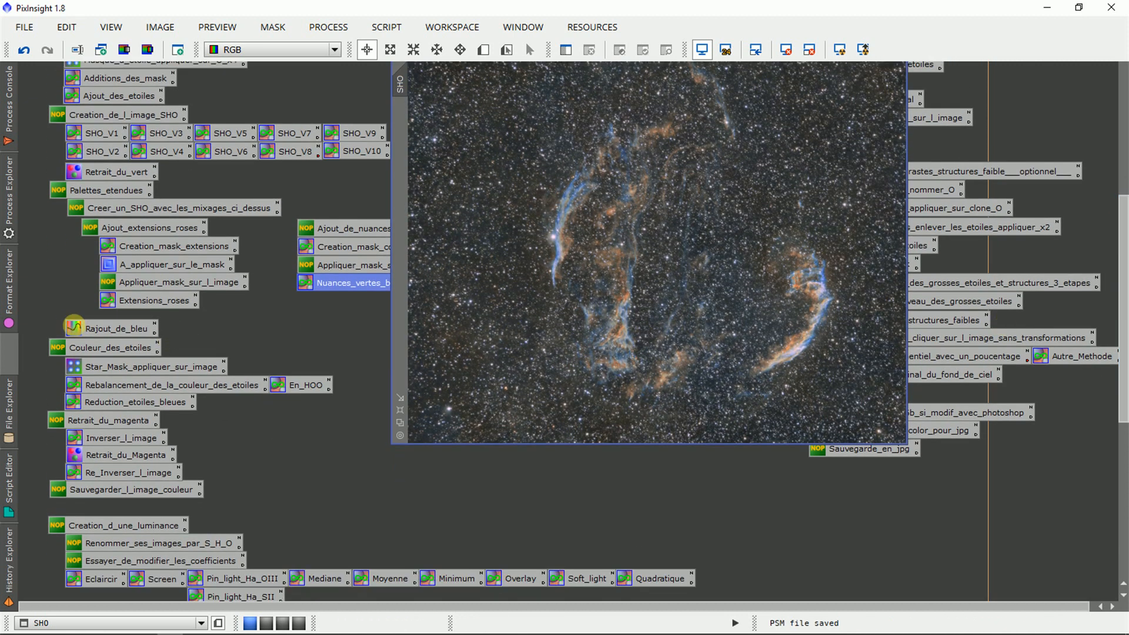
scroll(958, 267, up, 3)
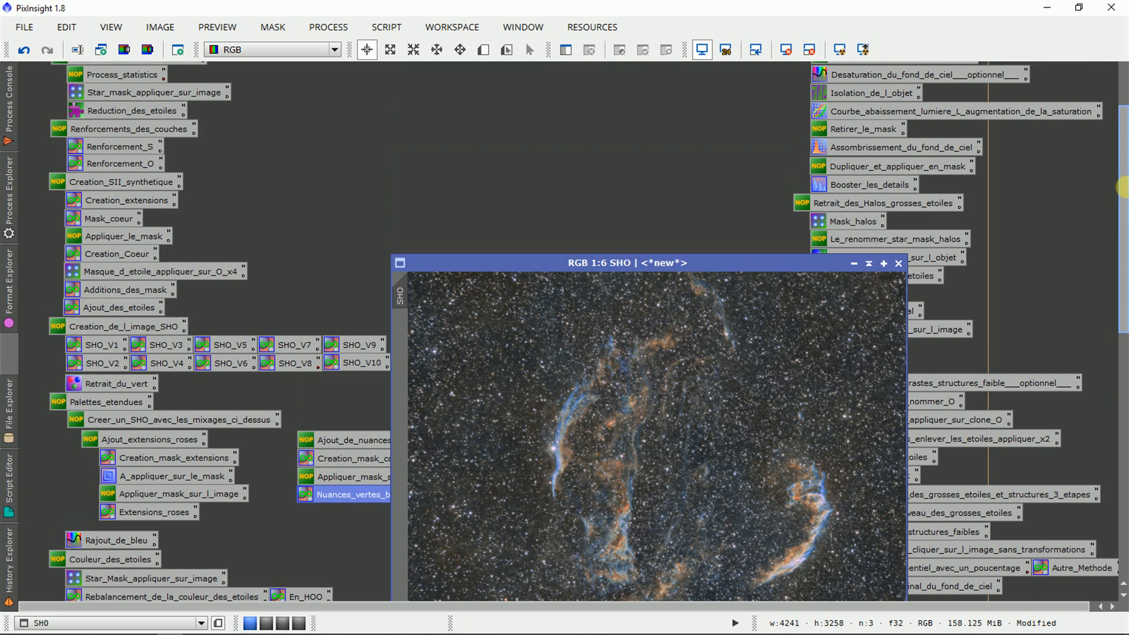
drag(1123, 211, 1123, 252)
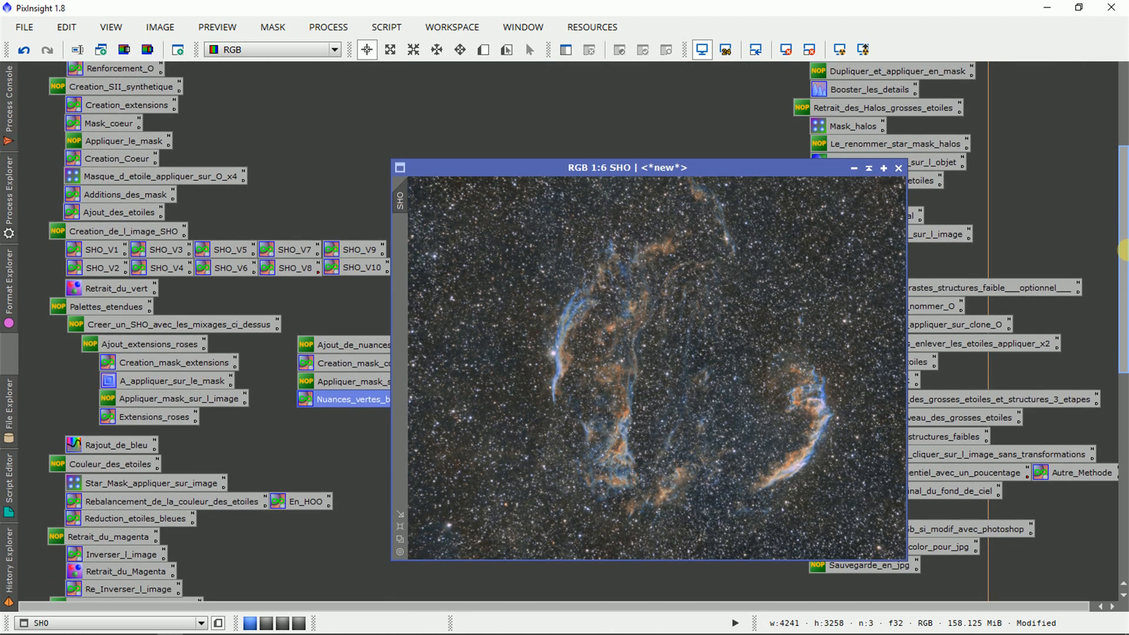